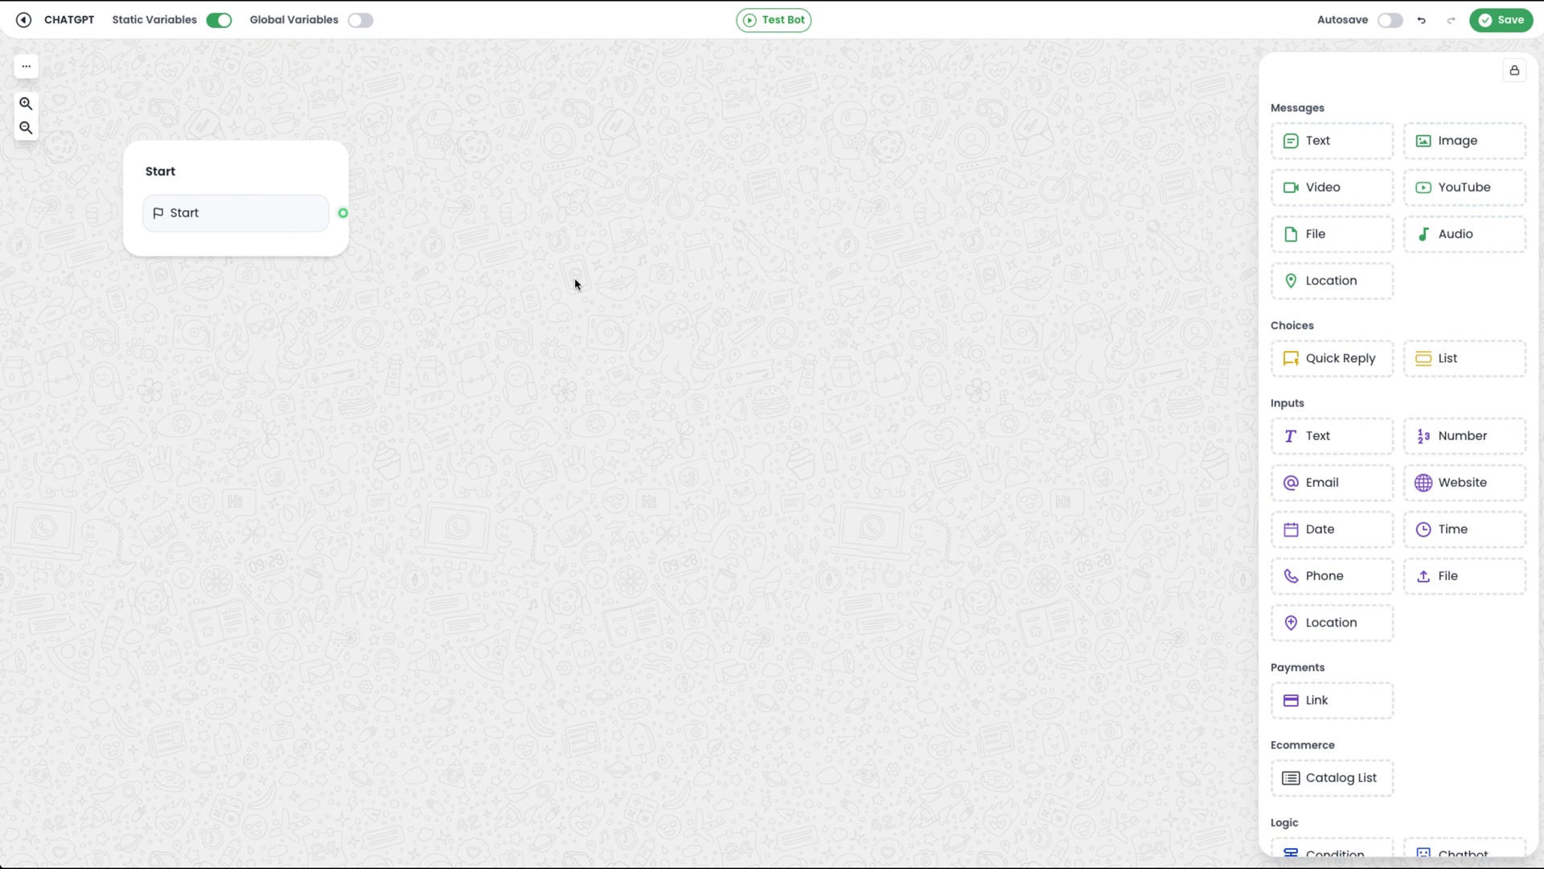
Step: Add a text message block beside the Start block and connect Start to it
{"action": "left_click_drag", "start_coordinate": [297, 200], "coordinate": [282, 168]}
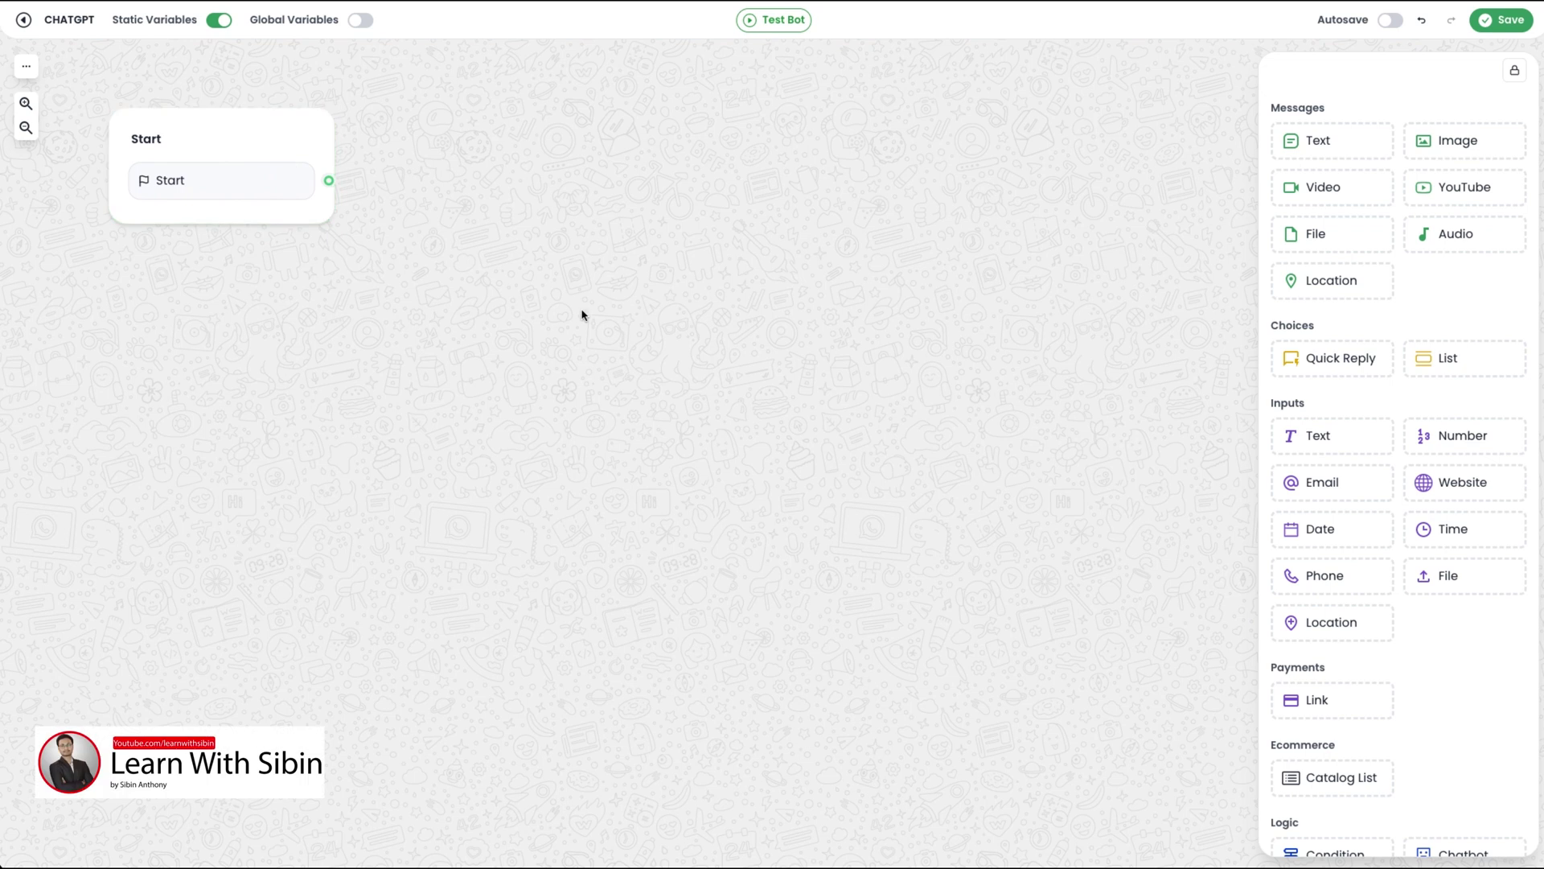
{"action": "scroll", "coordinate": [582, 314], "scroll_direction": "up", "scroll_amount": 1}
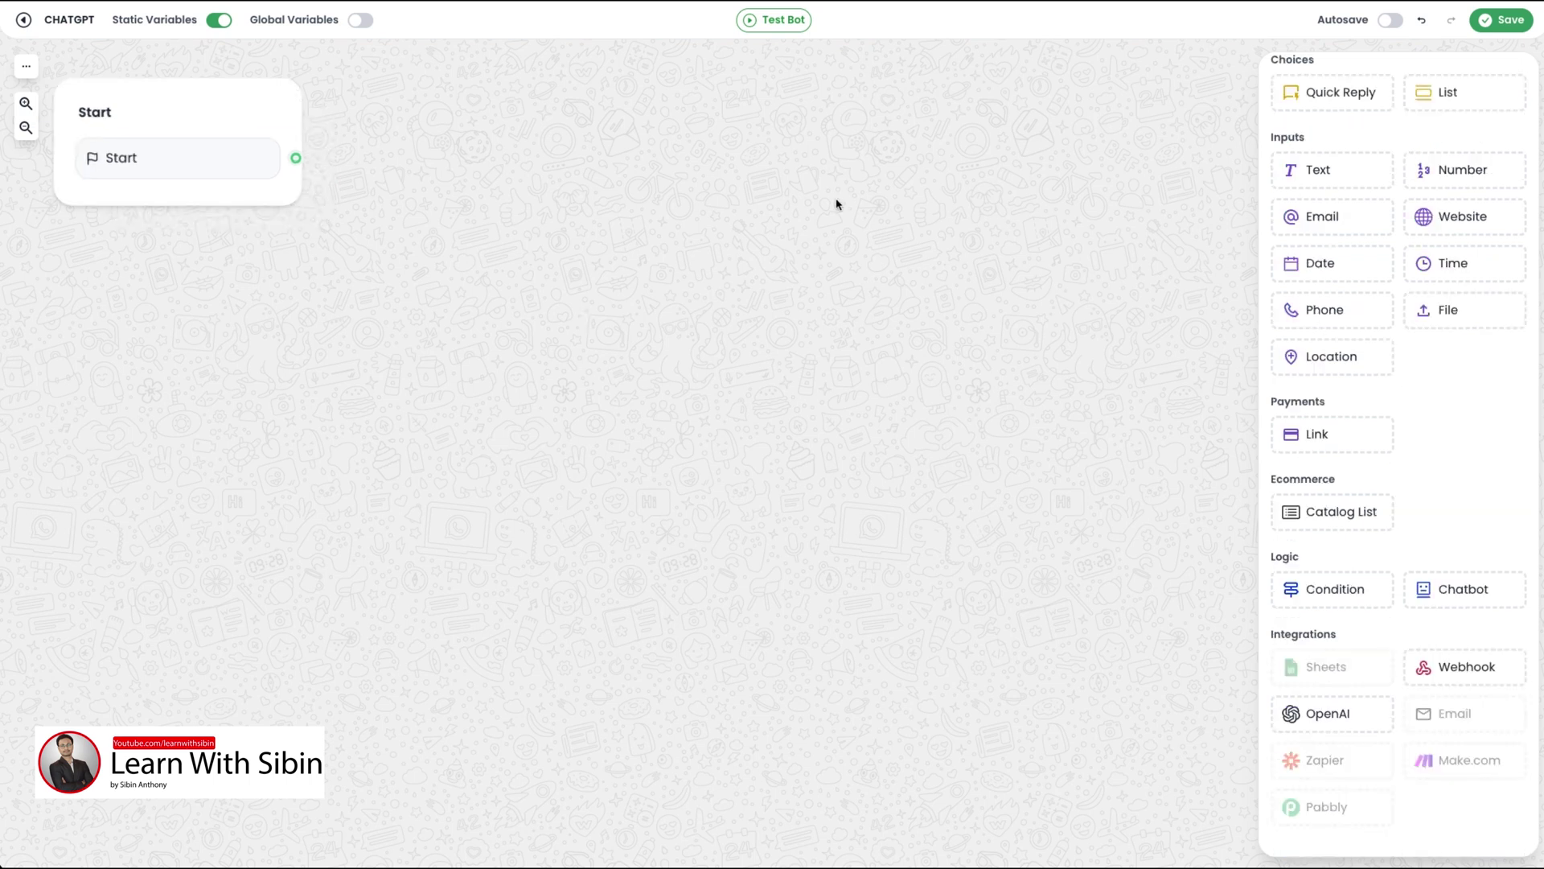
{"action": "scroll", "coordinate": [1493, 300], "scroll_direction": "up", "scroll_amount": 3}
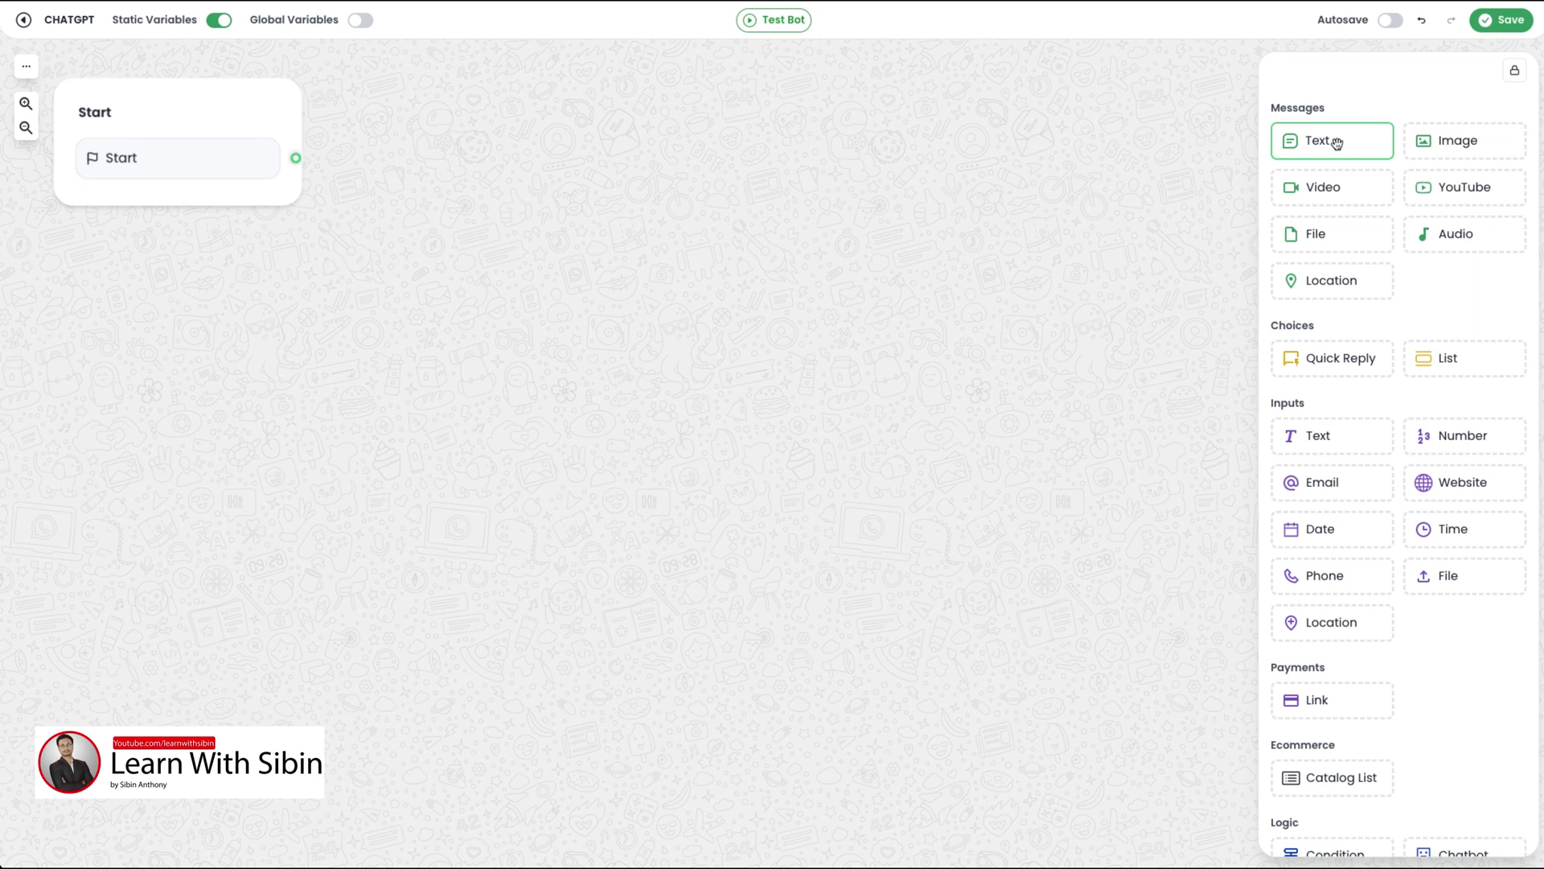
{"action": "left_click_drag", "start_coordinate": [1348, 141], "coordinate": [535, 205]}
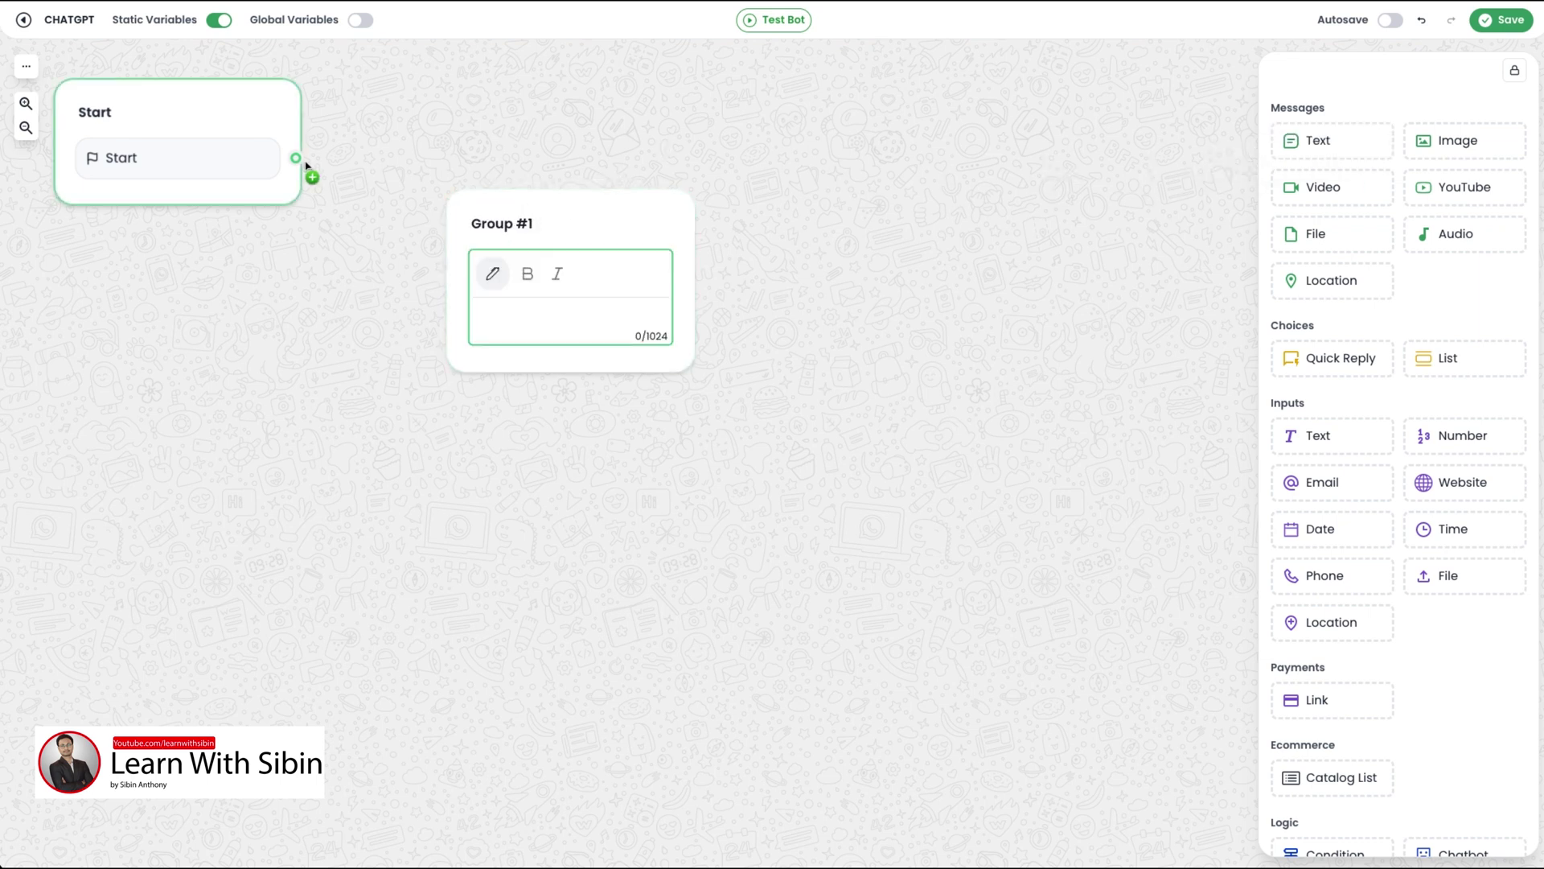
{"action": "left_click_drag", "start_coordinate": [295, 159], "coordinate": [451, 286]}
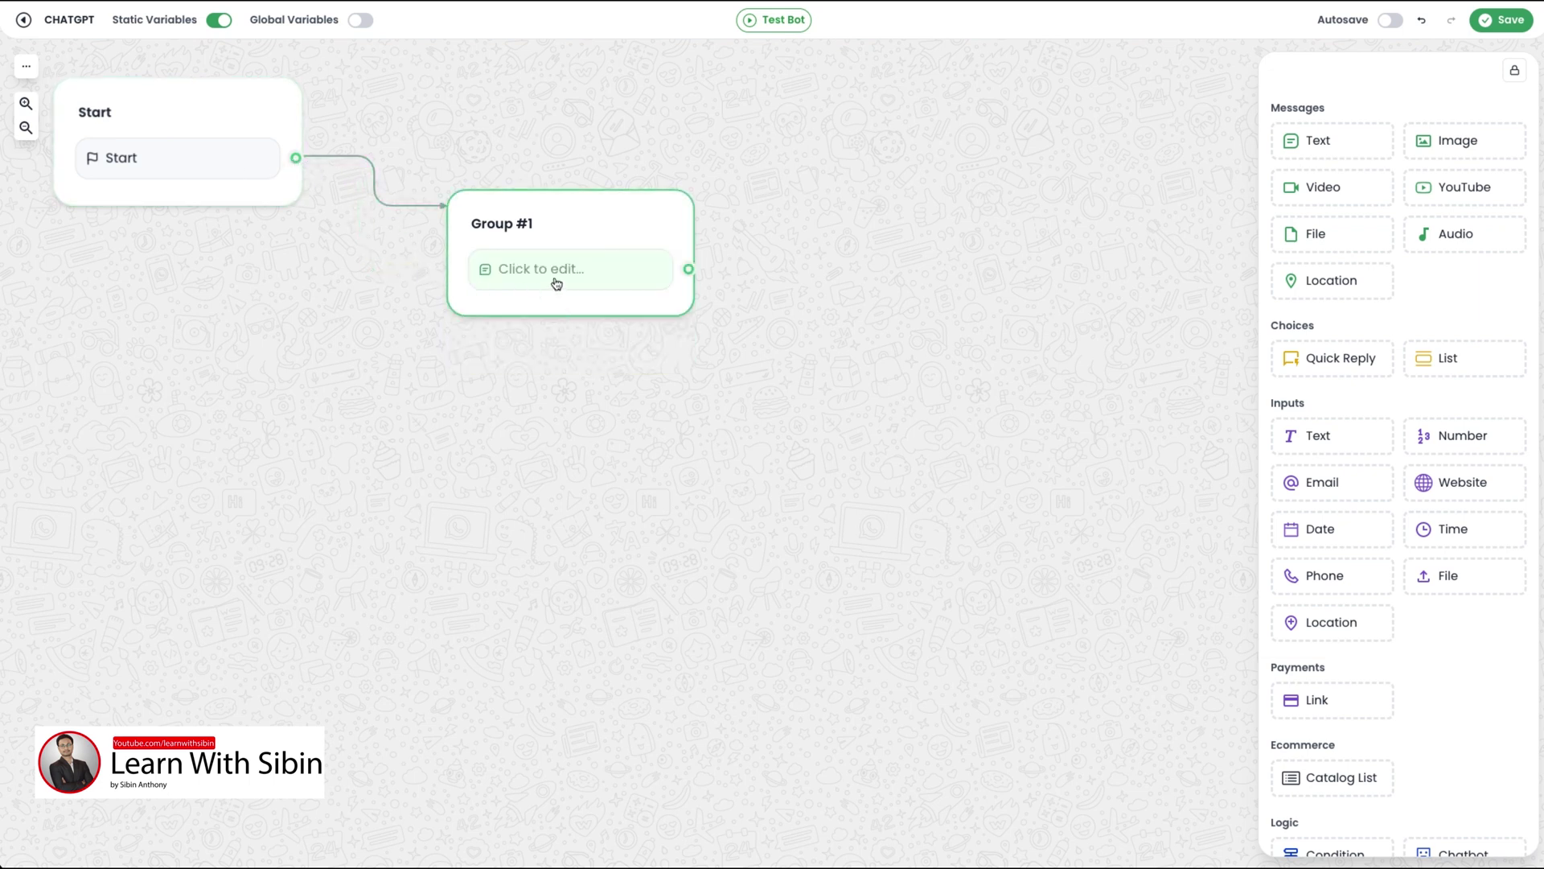
Step: Set the message text in Group #1 to "How can i help you ?"
{"action": "left_click", "coordinate": [555, 283]}
{"action": "type", "text": "How can i help you ?"}
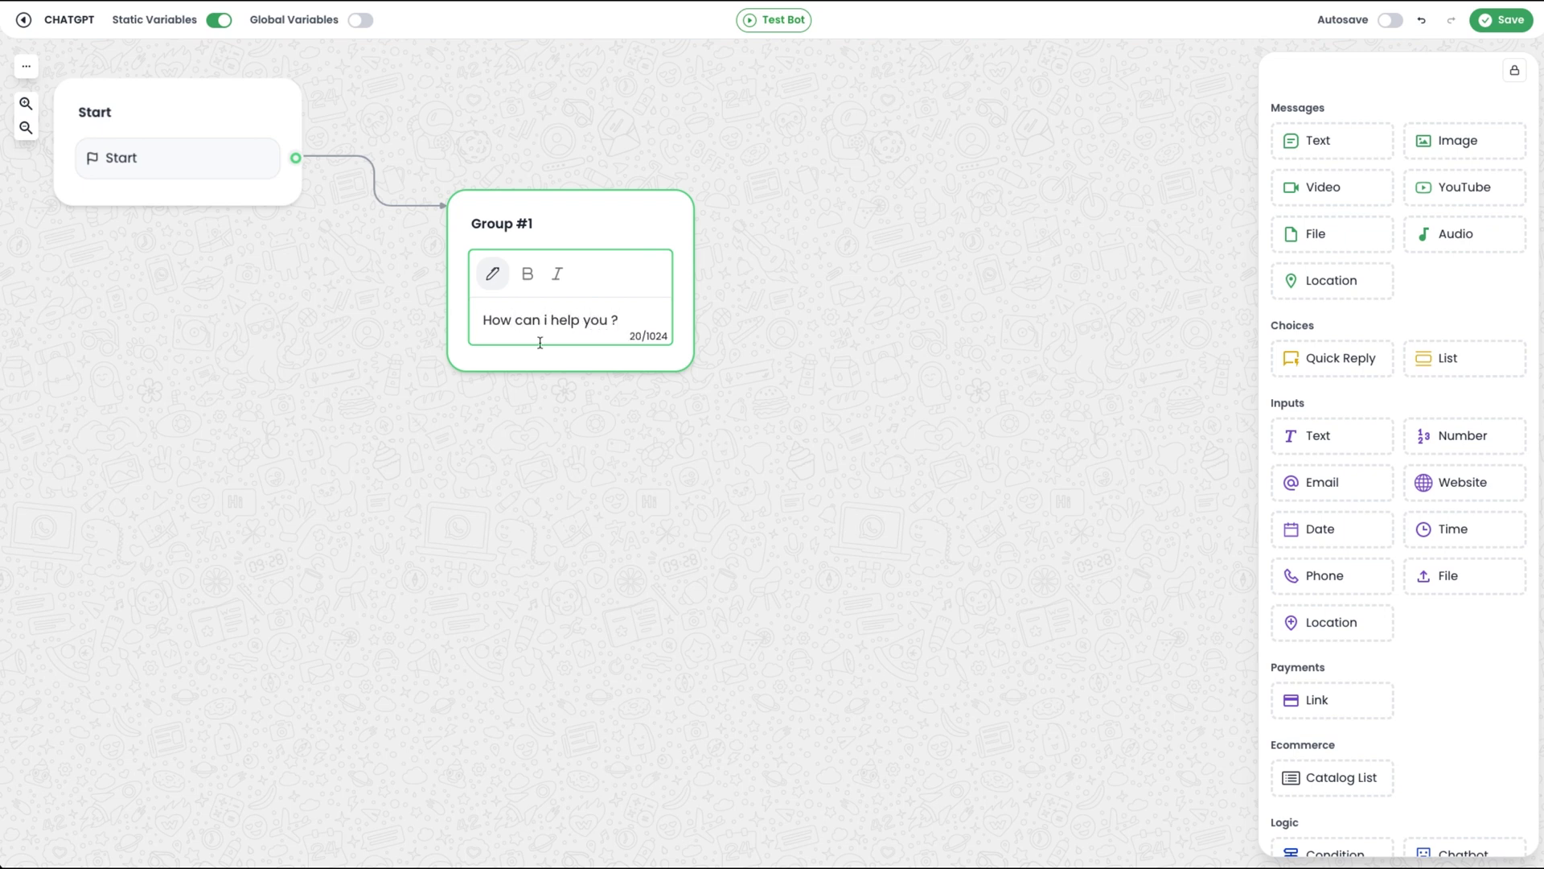
{"action": "left_click", "coordinate": [563, 428]}
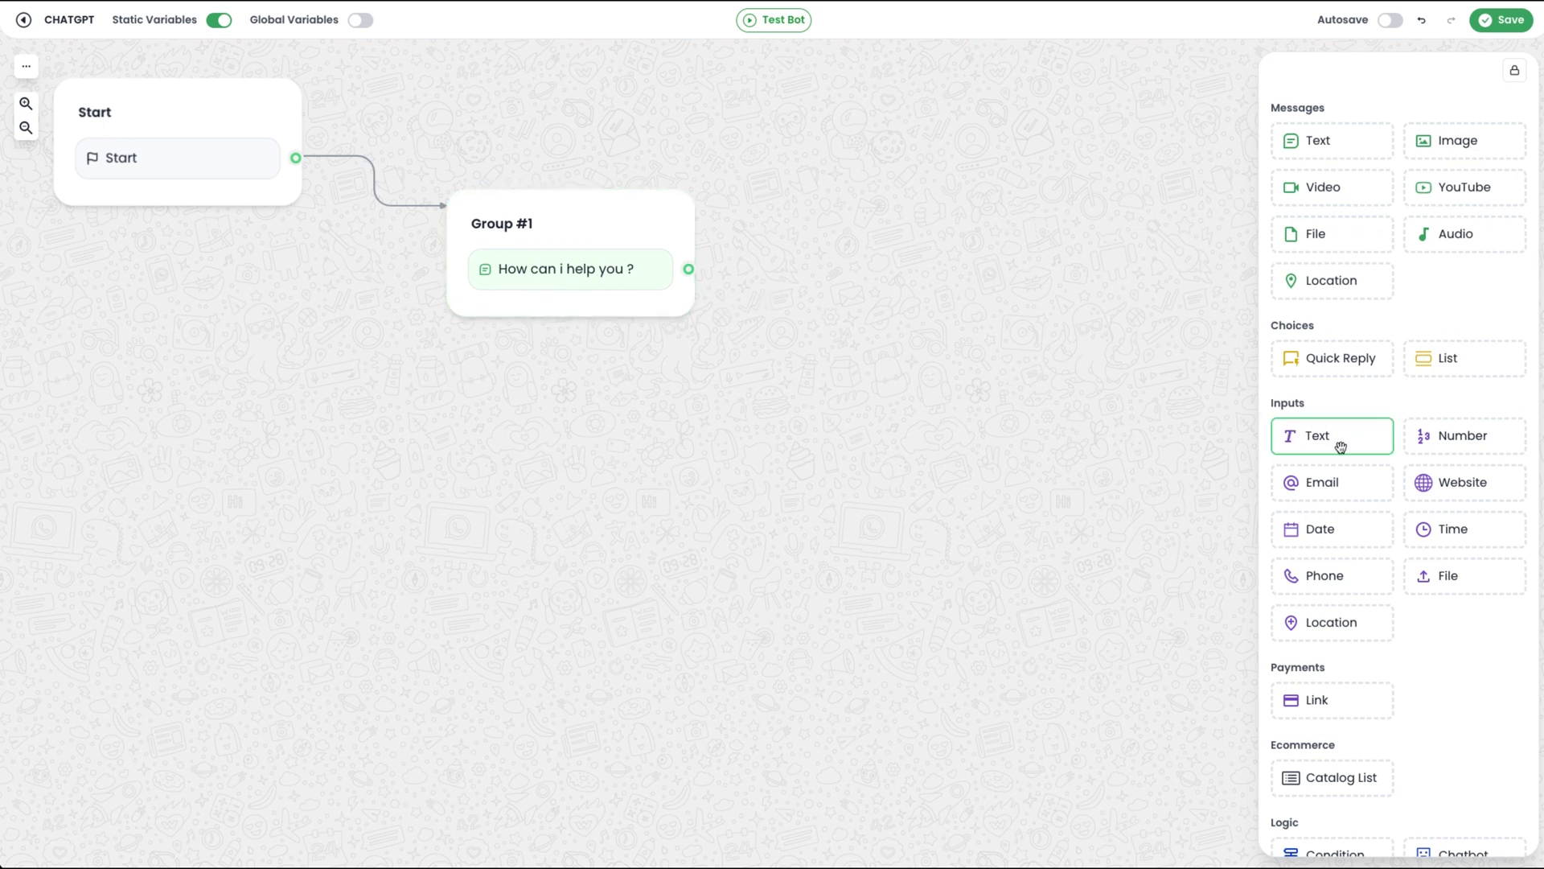
Step: Add a text input under the message in Group #1 and save its answer in the variable question
{"action": "left_click_drag", "start_coordinate": [1336, 446], "coordinate": [567, 374]}
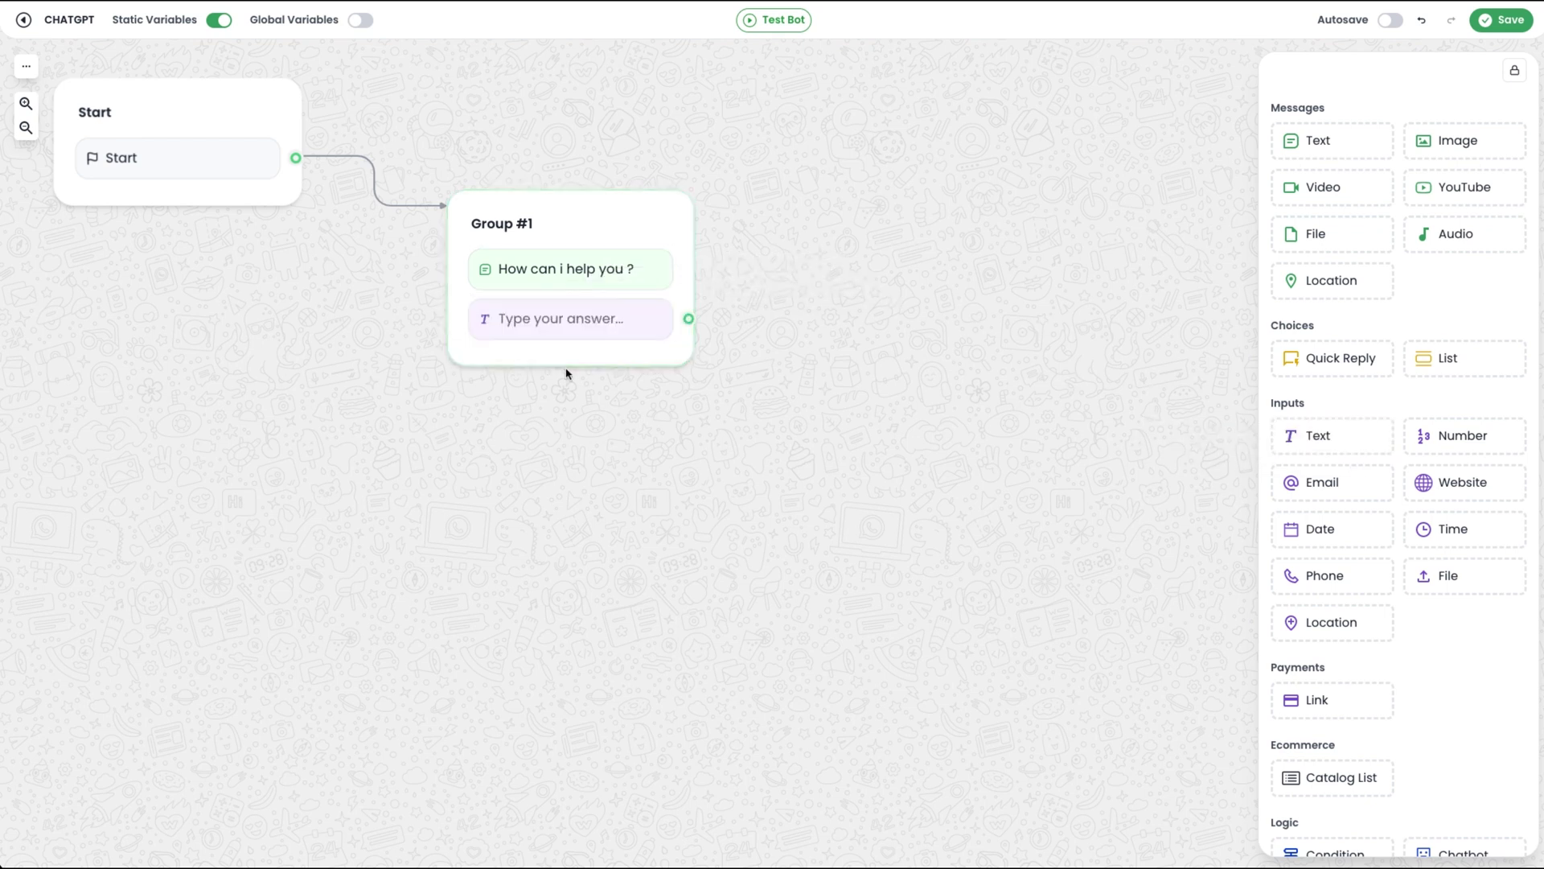
{"action": "left_click", "coordinate": [585, 330]}
{"action": "left_click", "coordinate": [407, 353]}
{"action": "type", "text": "question"}
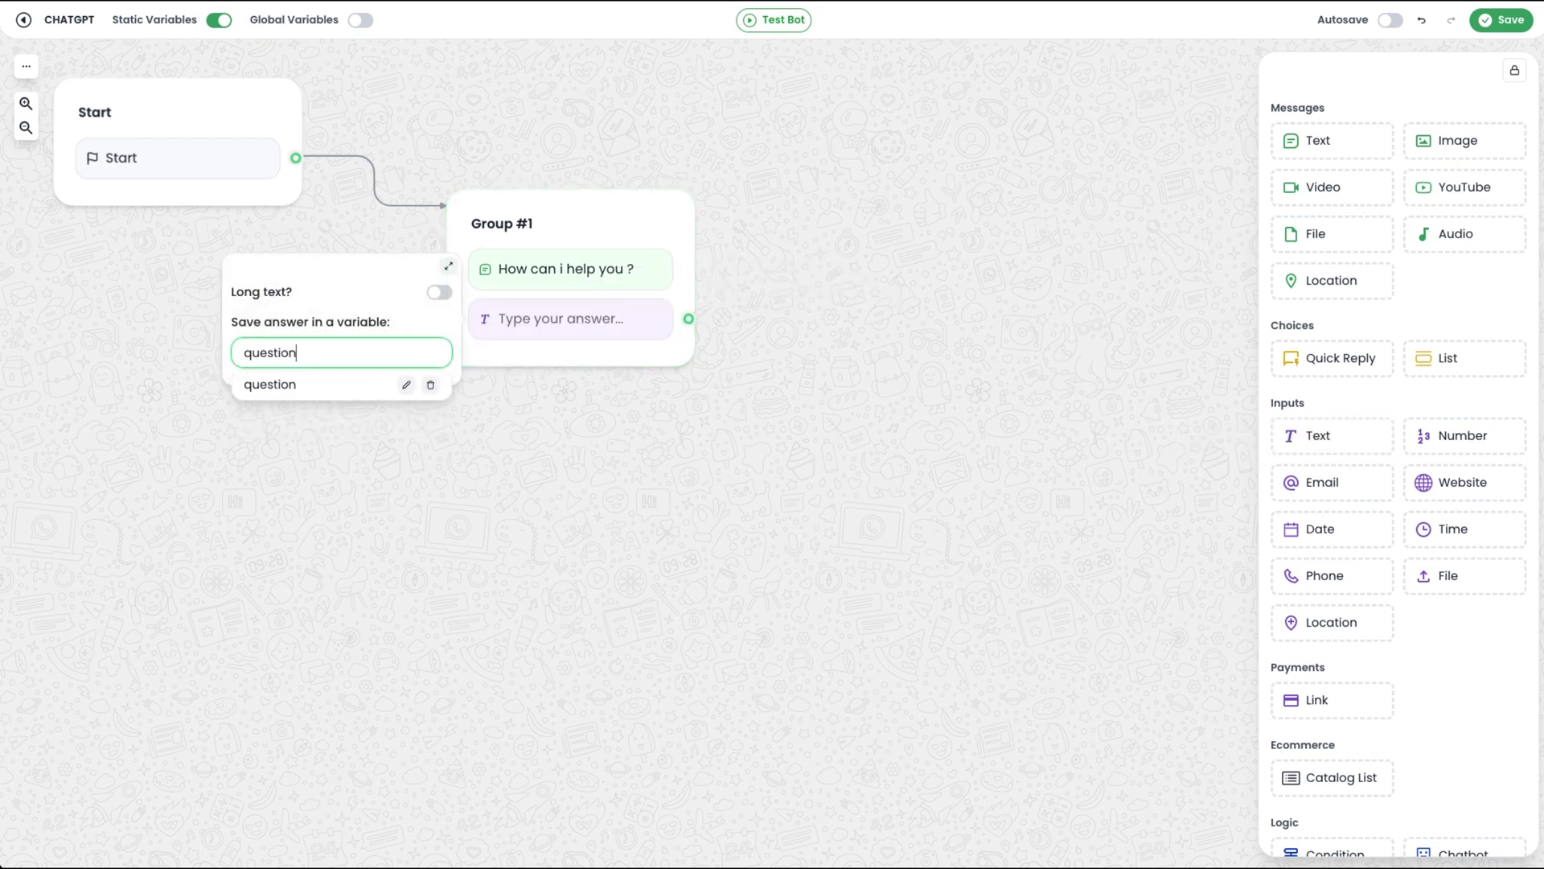
{"action": "left_click", "coordinate": [345, 388]}
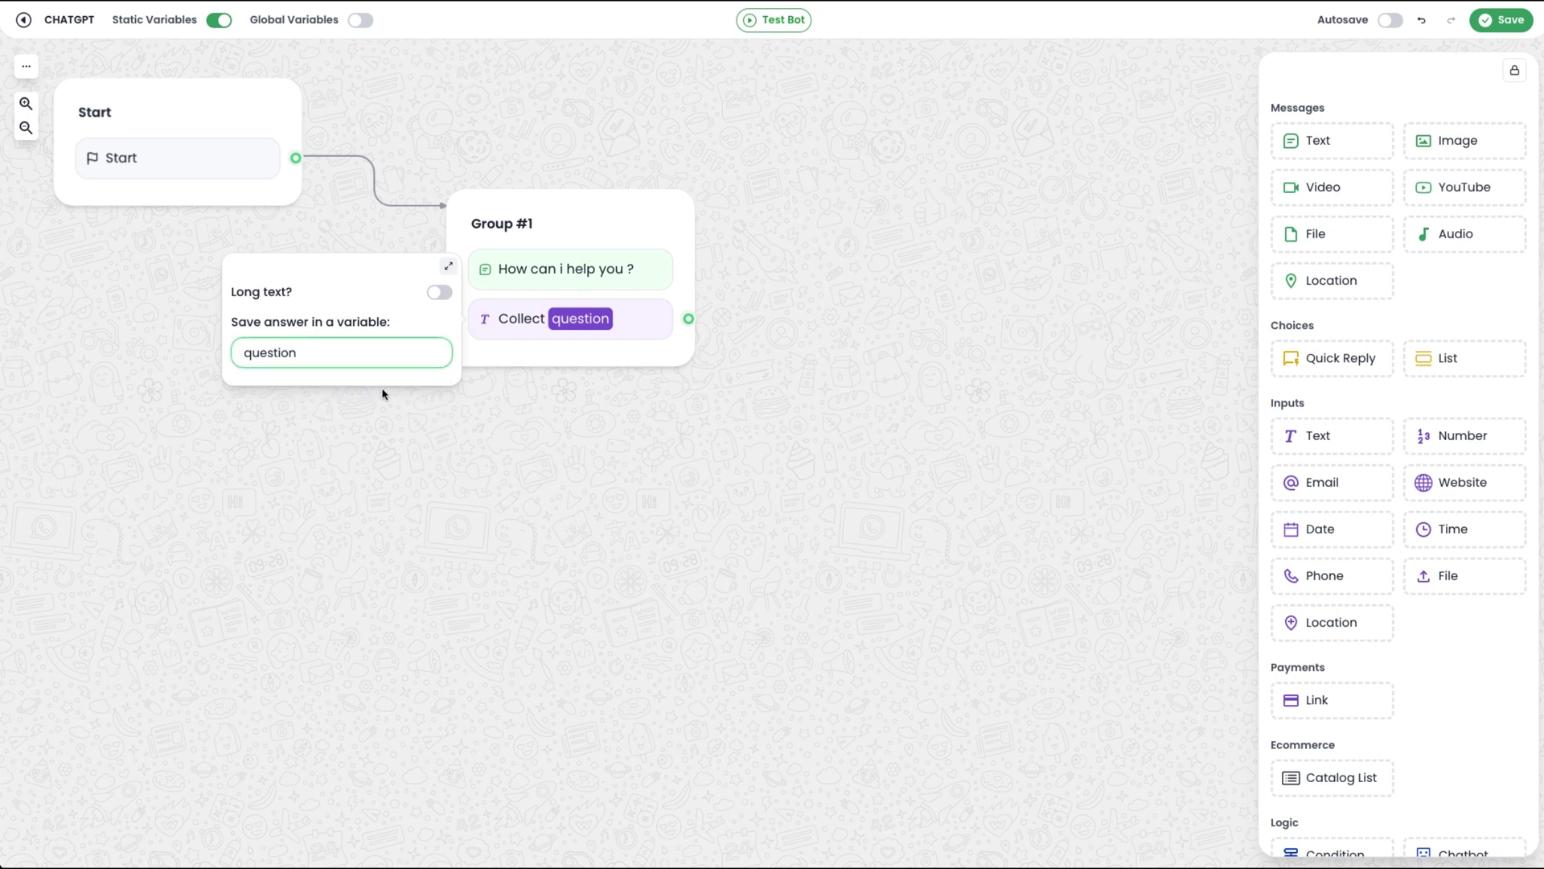
{"action": "left_click", "coordinate": [552, 411]}
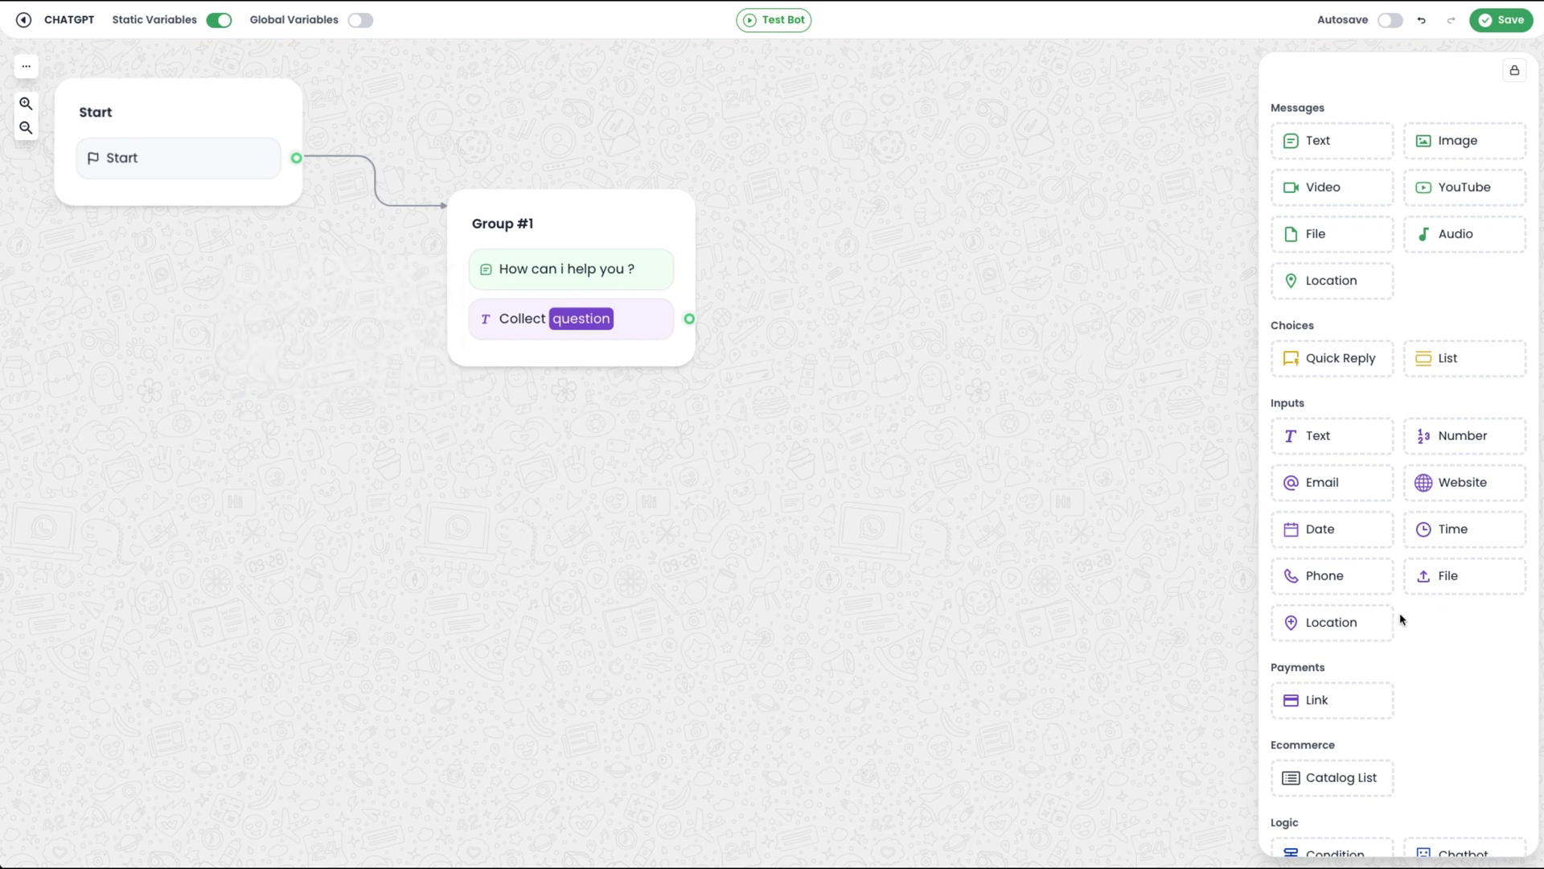
Step: Add an OpenAI integration block to the canvas and connect the question input of Group #1 to it
{"action": "scroll", "coordinate": [1401, 618], "scroll_direction": "down", "scroll_amount": 3}
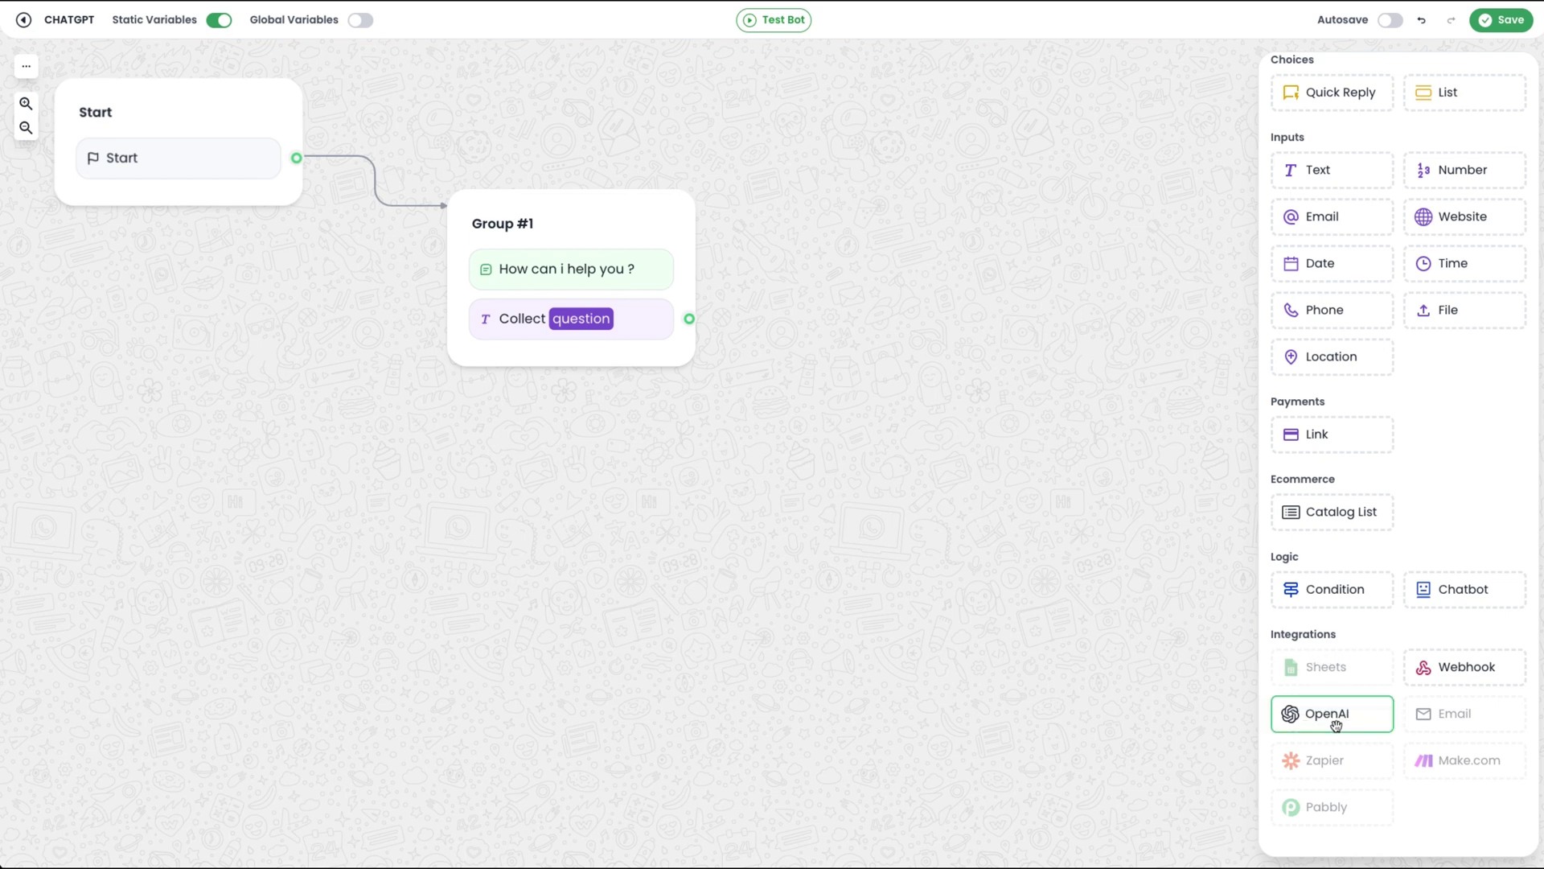
{"action": "left_click_drag", "start_coordinate": [1337, 727], "coordinate": [785, 419]}
{"action": "left_click_drag", "start_coordinate": [573, 226], "coordinate": [472, 244]}
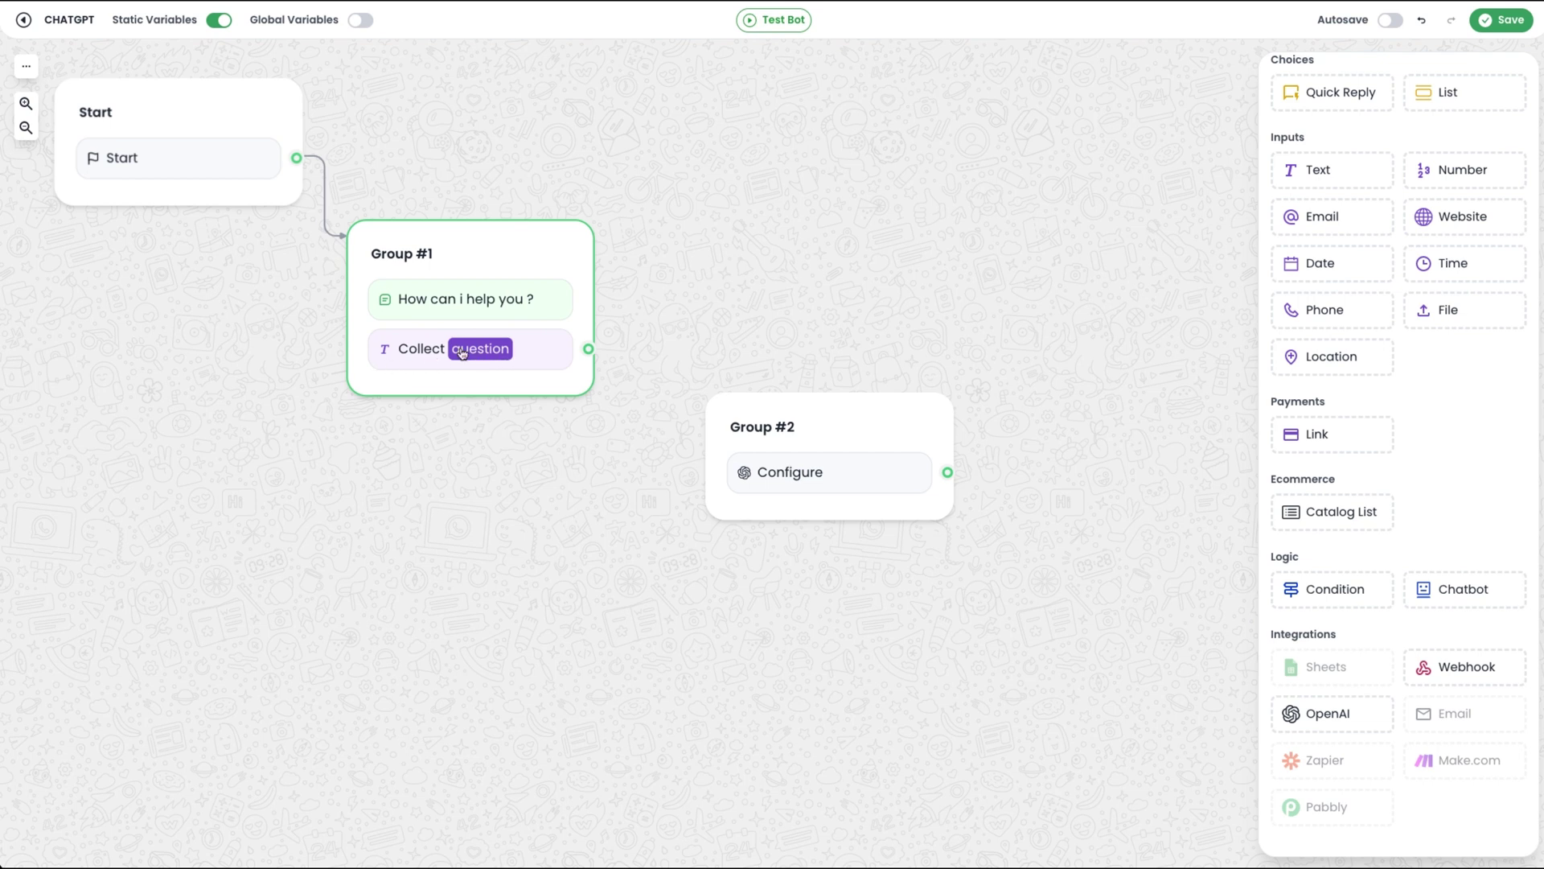
{"action": "left_click_drag", "start_coordinate": [589, 350], "coordinate": [783, 486]}
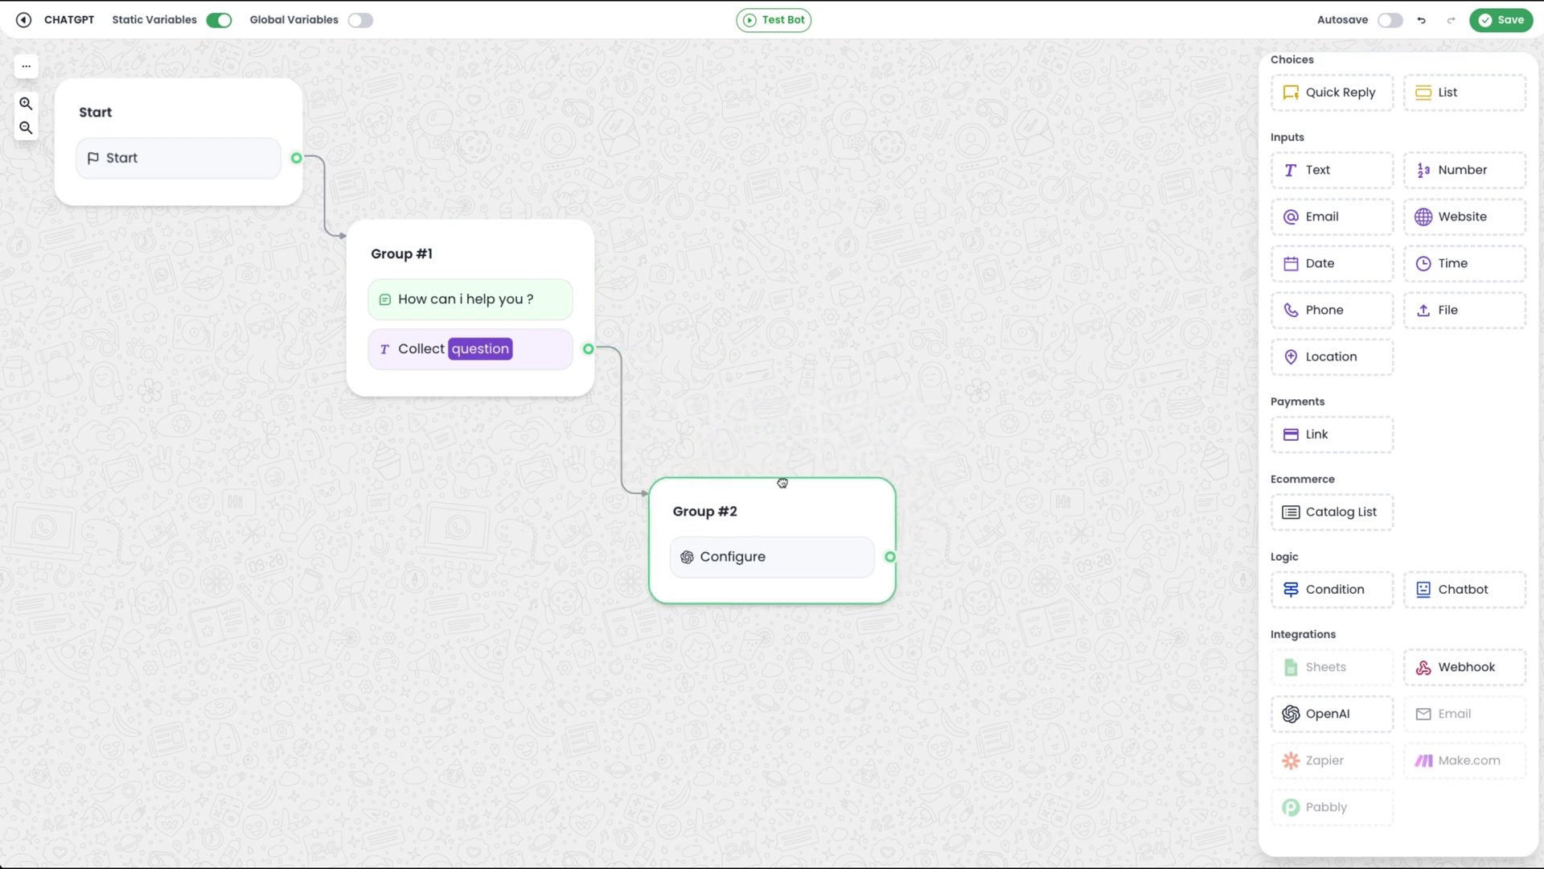
Step: From the OpenAI block's configuration, go to the OpenAI API keys page, generate a new secret key and copy it
{"action": "left_click", "coordinate": [749, 564]}
{"action": "left_click", "coordinate": [648, 420]}
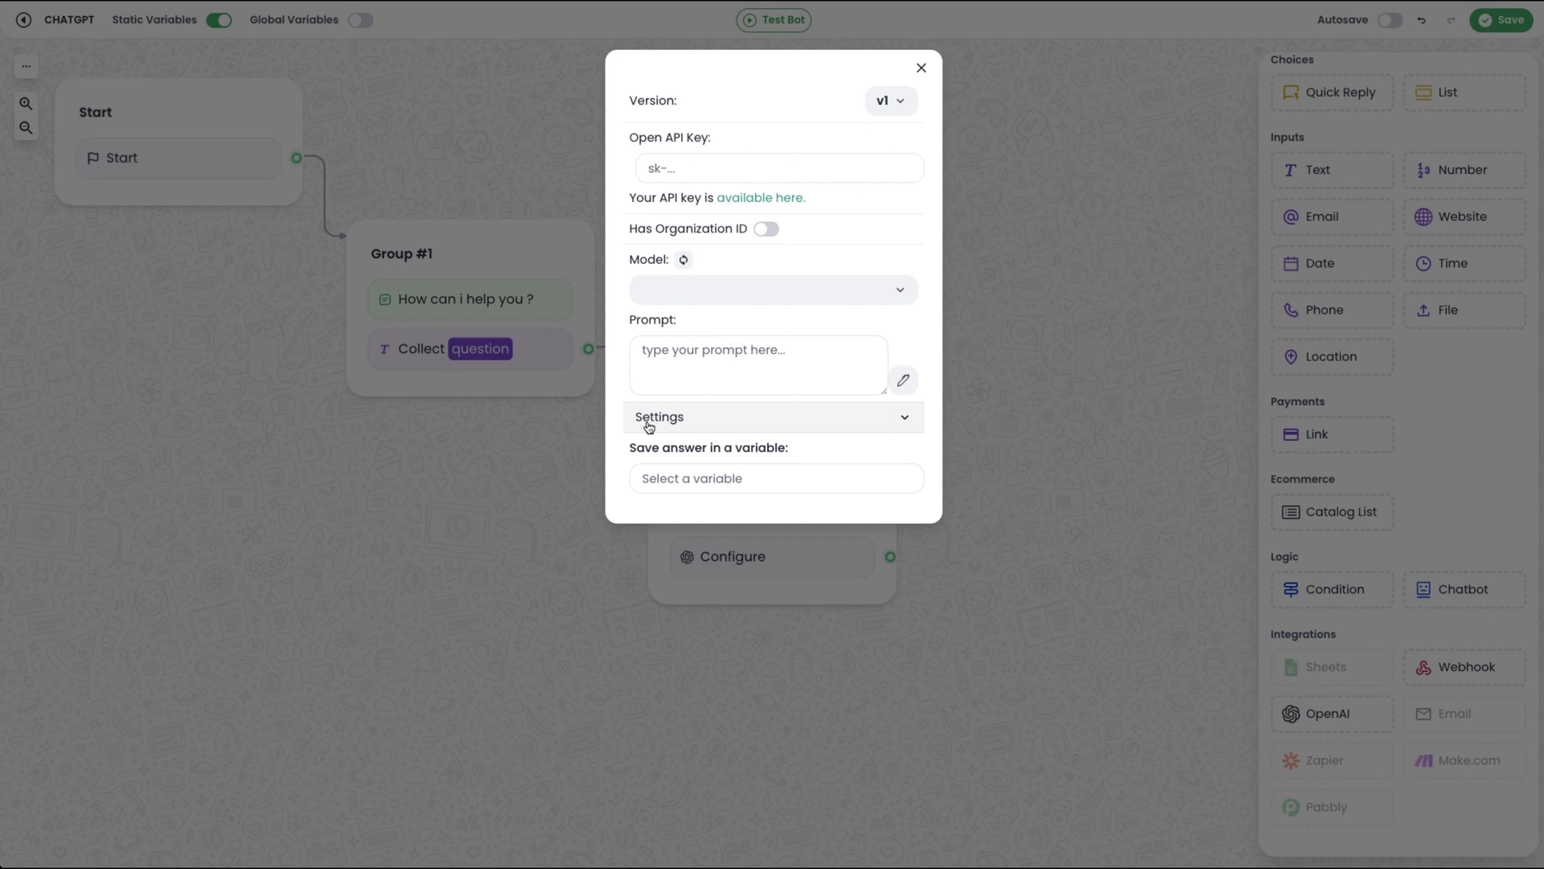
{"action": "left_click_drag", "start_coordinate": [629, 137], "coordinate": [705, 138]}
{"action": "left_click", "coordinate": [888, 209]}
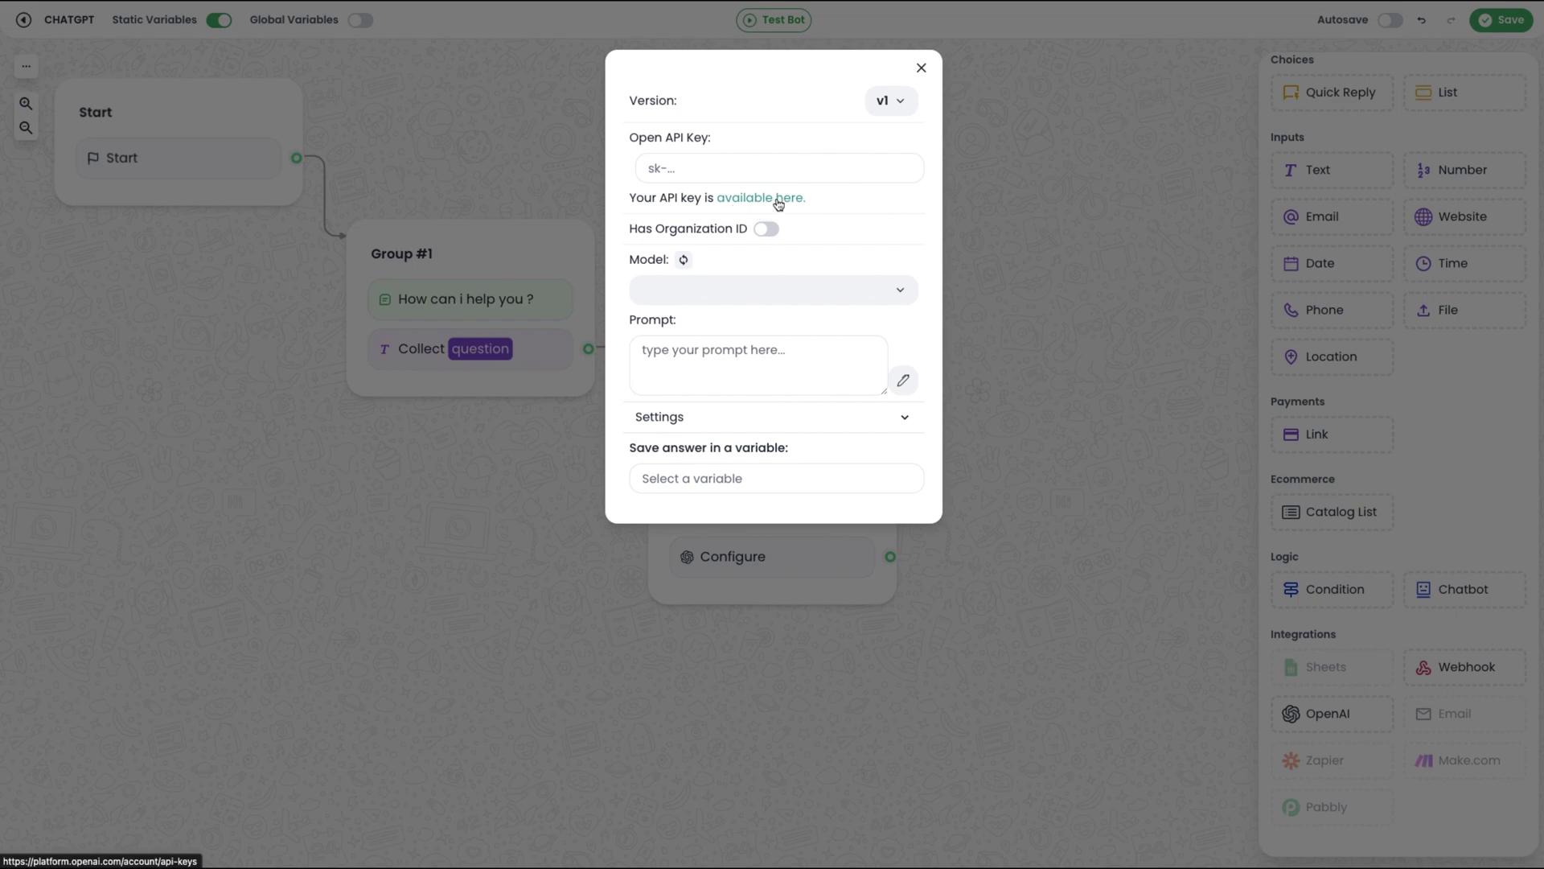
{"action": "left_click", "coordinate": [779, 202]}
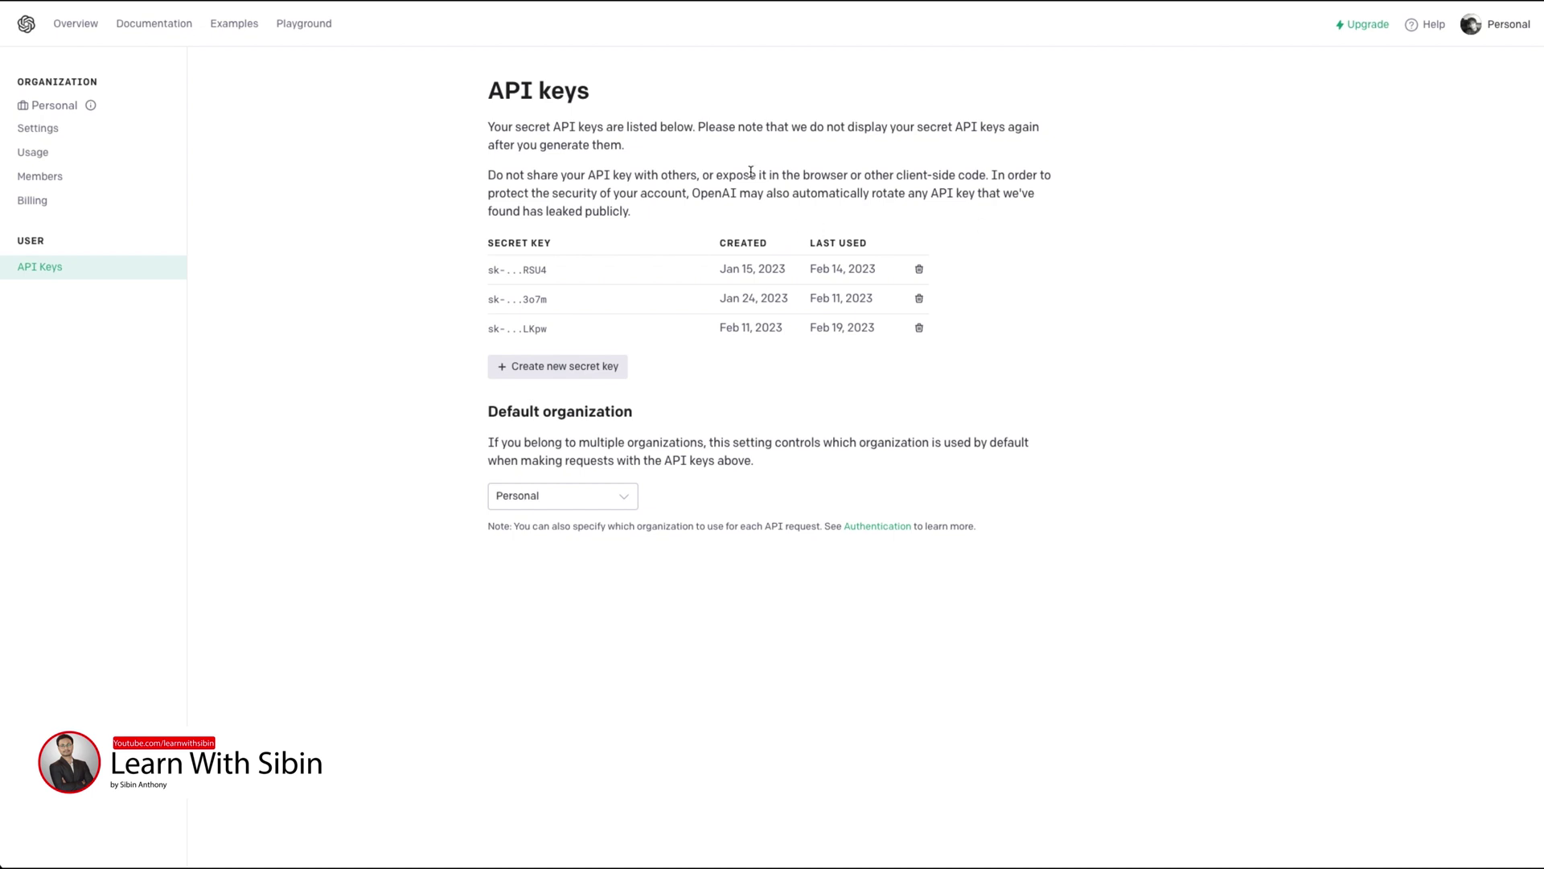
{"action": "left_click", "coordinate": [580, 367]}
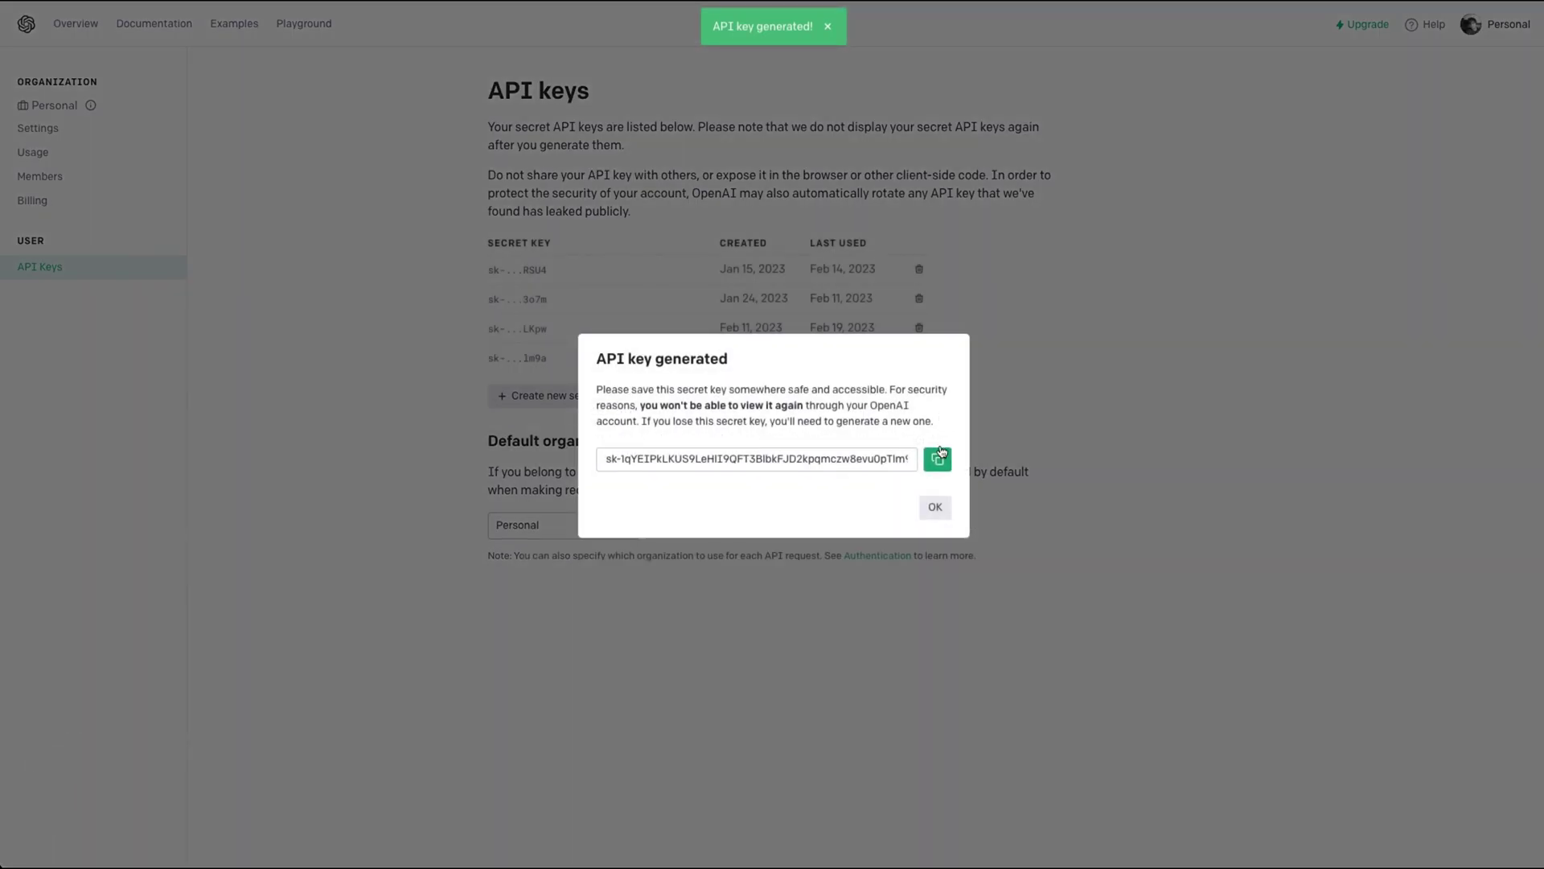
{"action": "left_click", "coordinate": [937, 459]}
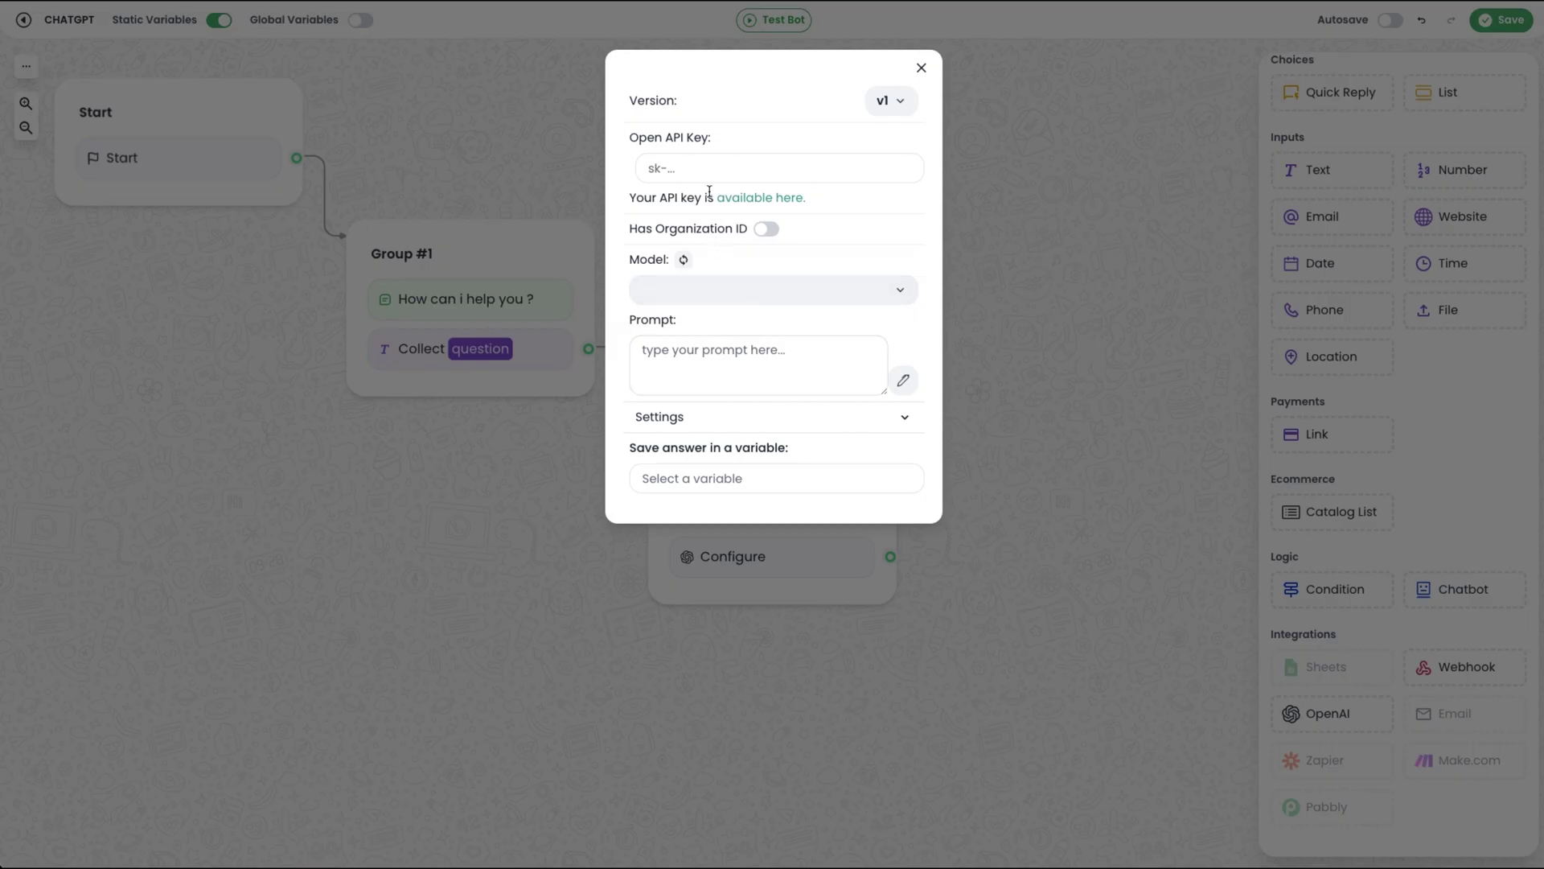
Step: Paste the copied API key into the OpenAI block's Open API Key field
{"action": "left_click", "coordinate": [704, 160]}
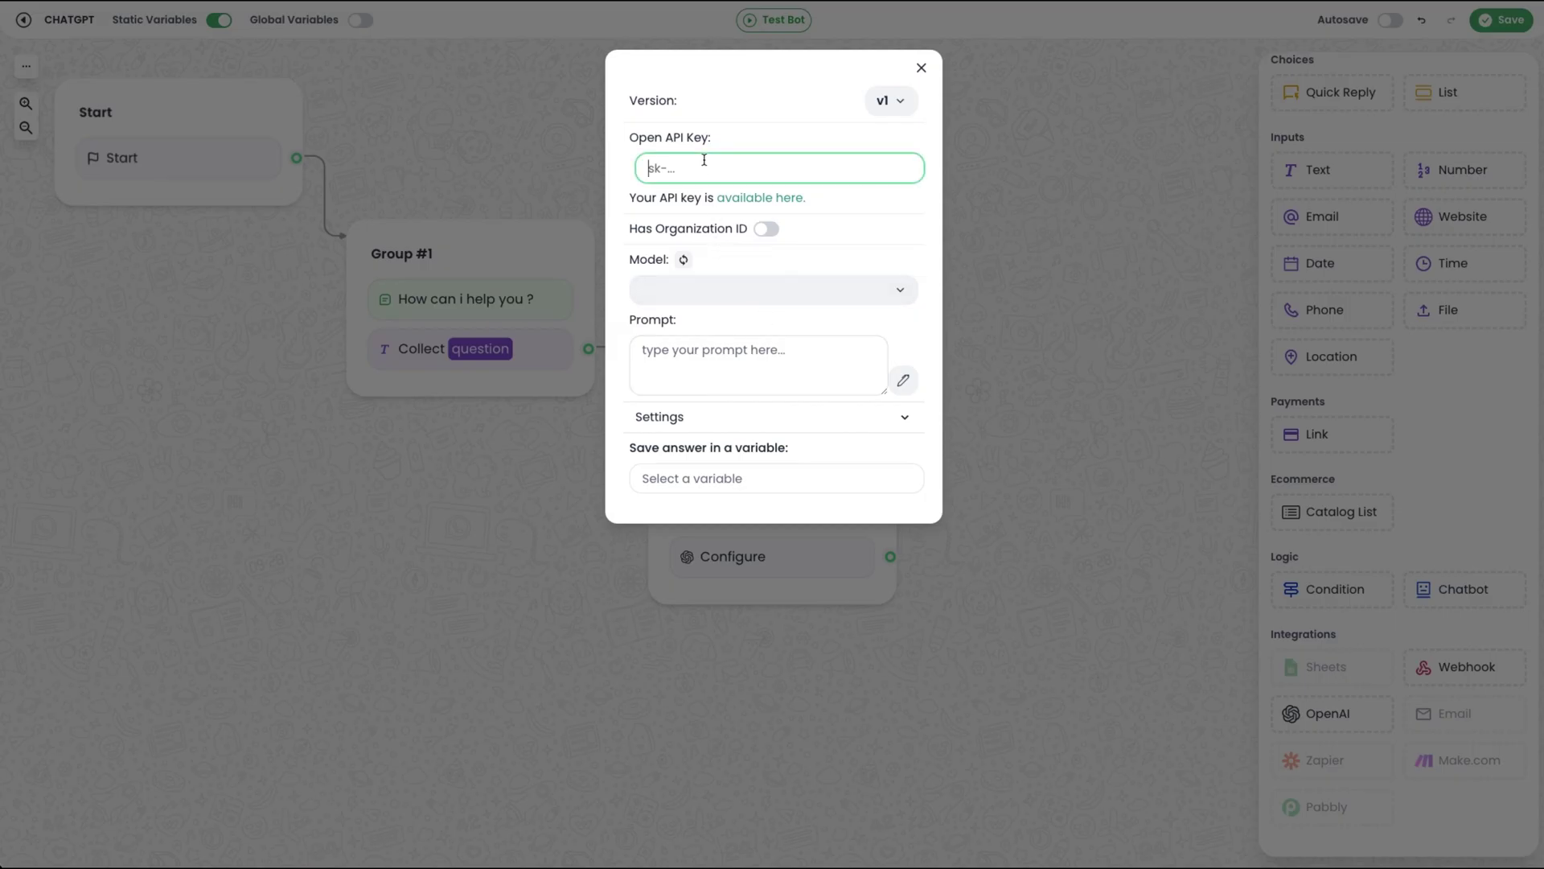
{"action": "key", "text": "ctrl+v"}
{"action": "left_click", "coordinate": [871, 222]}
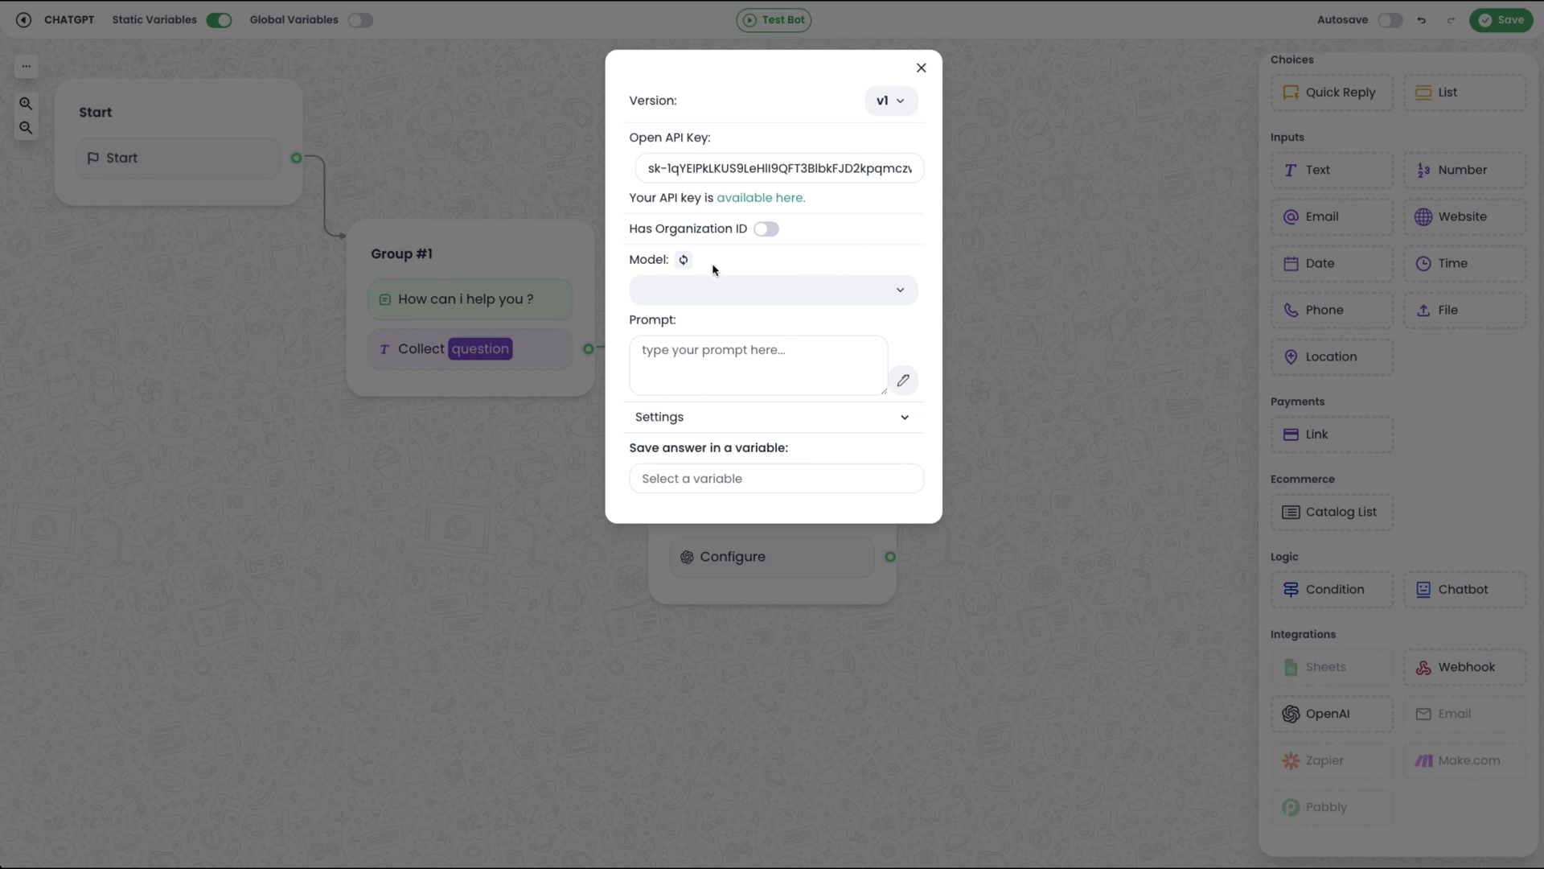
Step: Refresh the list of available models and choose text-davinci-003 for the OpenAI block
{"action": "left_click", "coordinate": [684, 260]}
{"action": "left_click", "coordinate": [738, 303]}
{"action": "scroll", "coordinate": [829, 502], "scroll_direction": "down", "scroll_amount": 3}
{"action": "scroll", "coordinate": [829, 502], "scroll_direction": "down", "scroll_amount": 3}
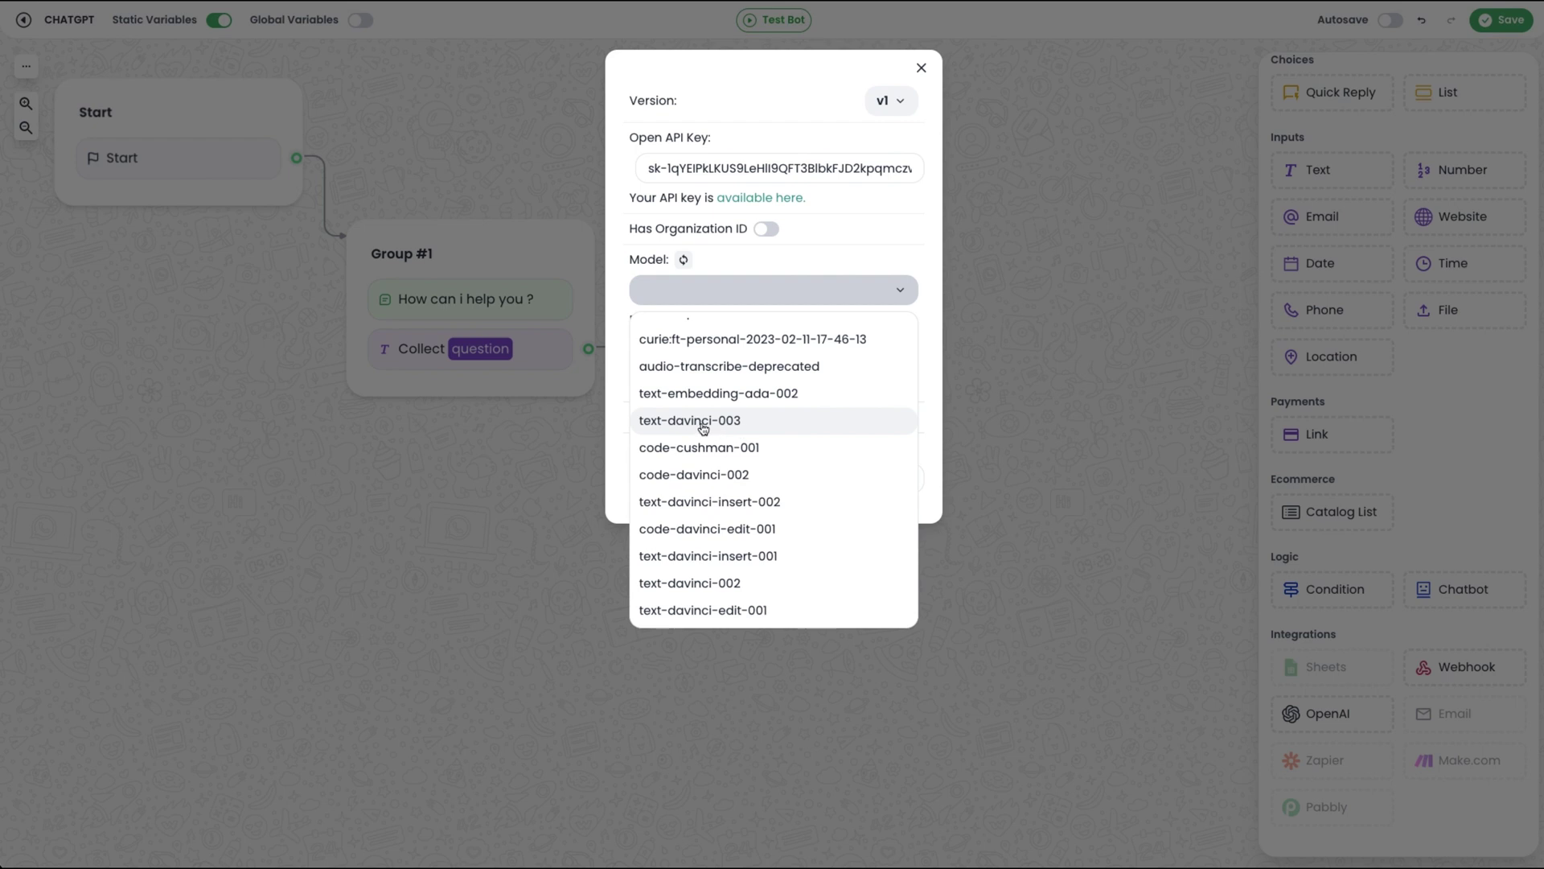
{"action": "left_click", "coordinate": [733, 422]}
Step: Insert the question variable as the OpenAI block's prompt
{"action": "left_click", "coordinate": [735, 375]}
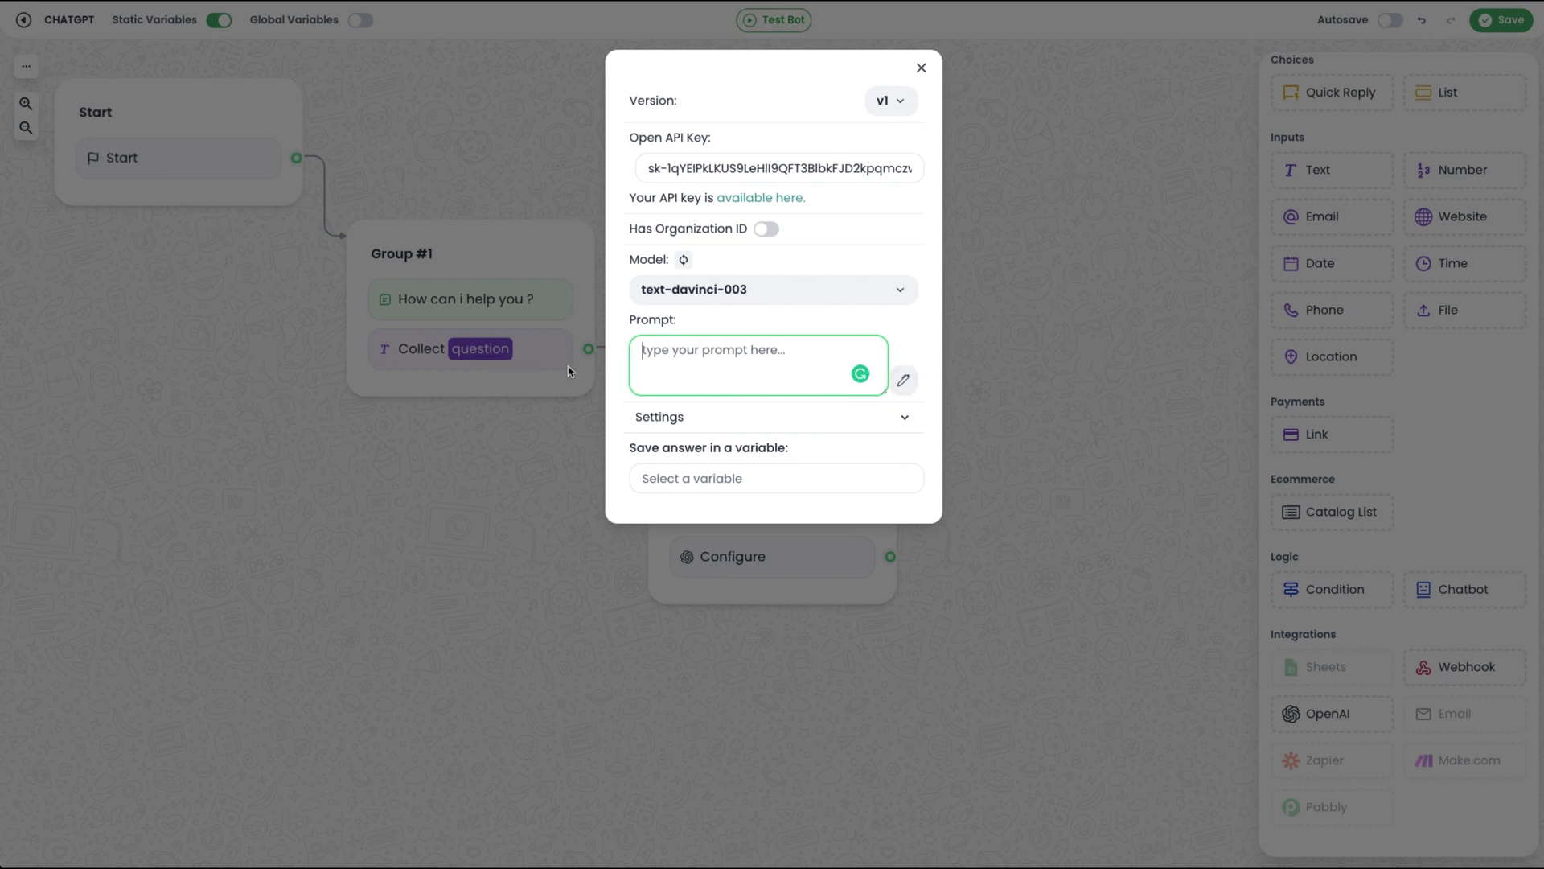
{"action": "left_click", "coordinate": [903, 381]}
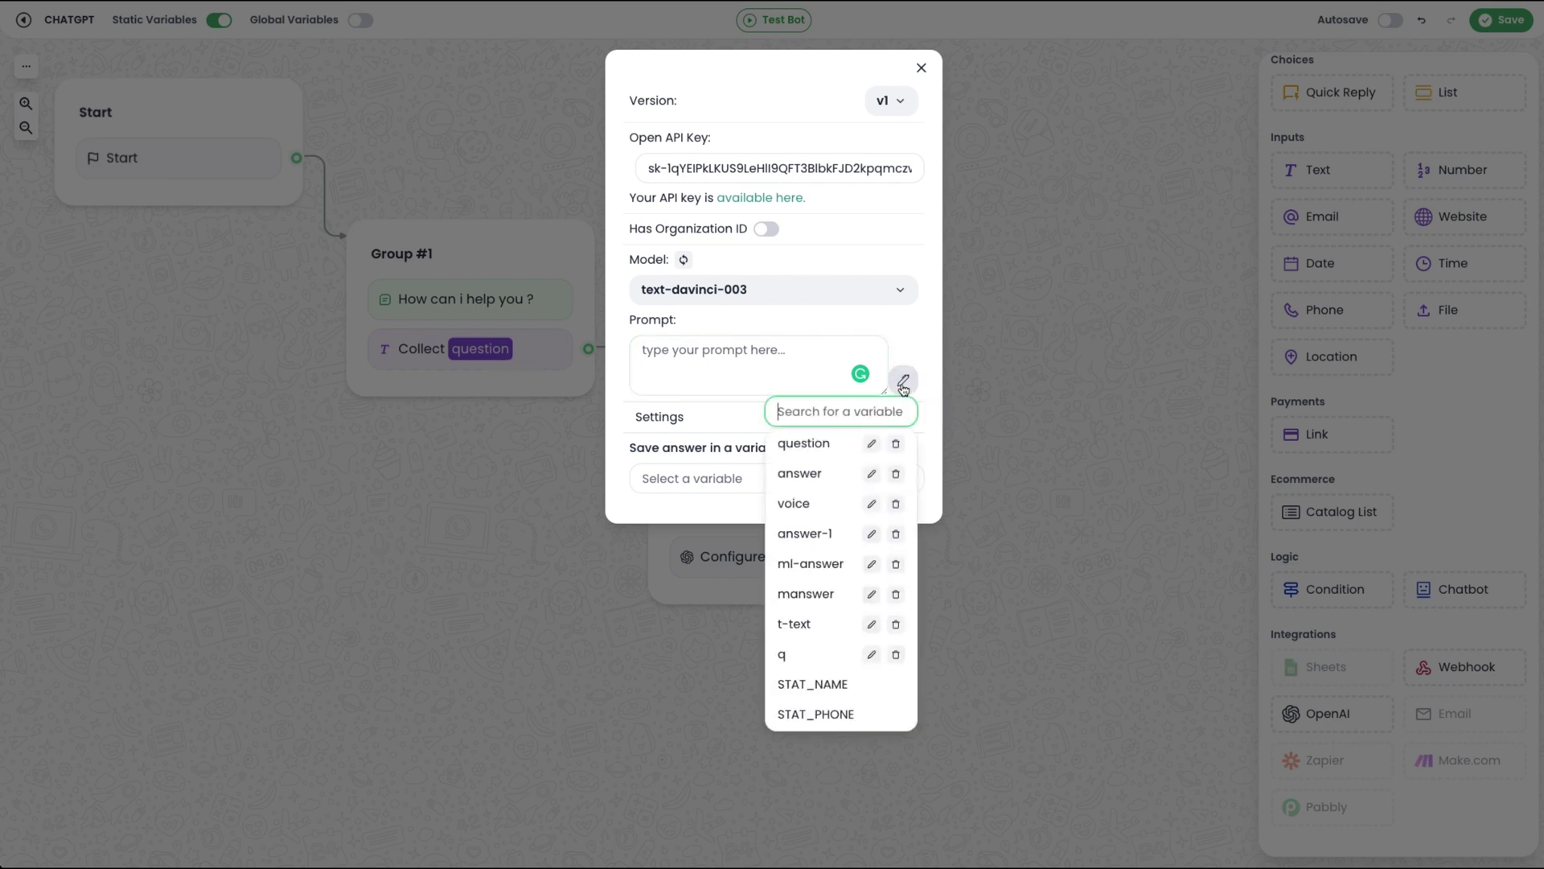
{"action": "left_click", "coordinate": [808, 443]}
{"action": "left_click", "coordinate": [651, 426]}
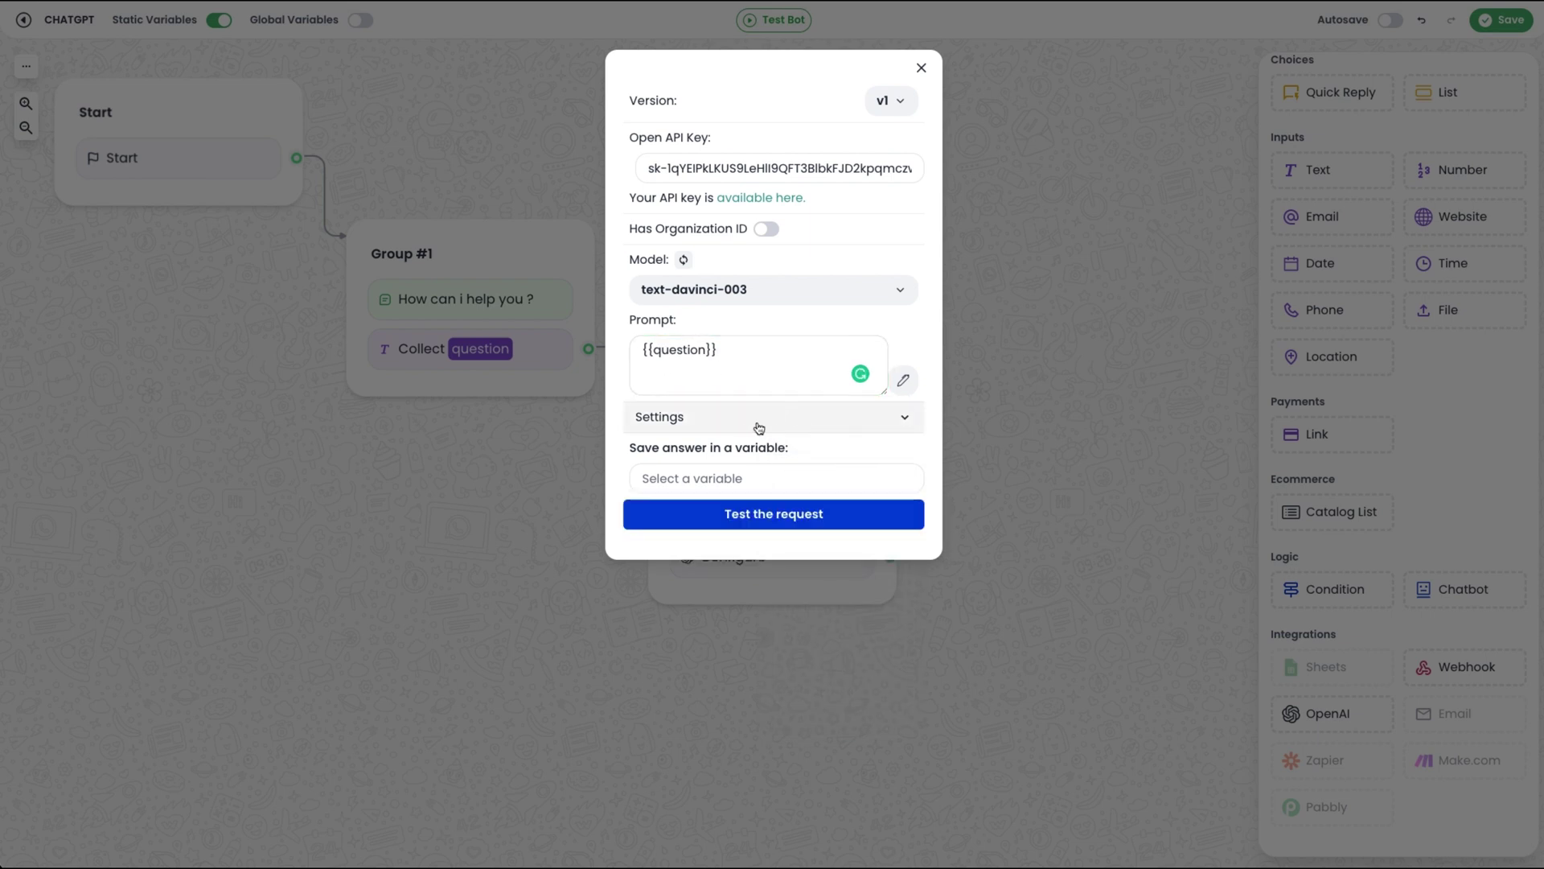
Step: Save the OpenAI response in the variable answer and test the request
{"action": "left_click", "coordinate": [883, 424]}
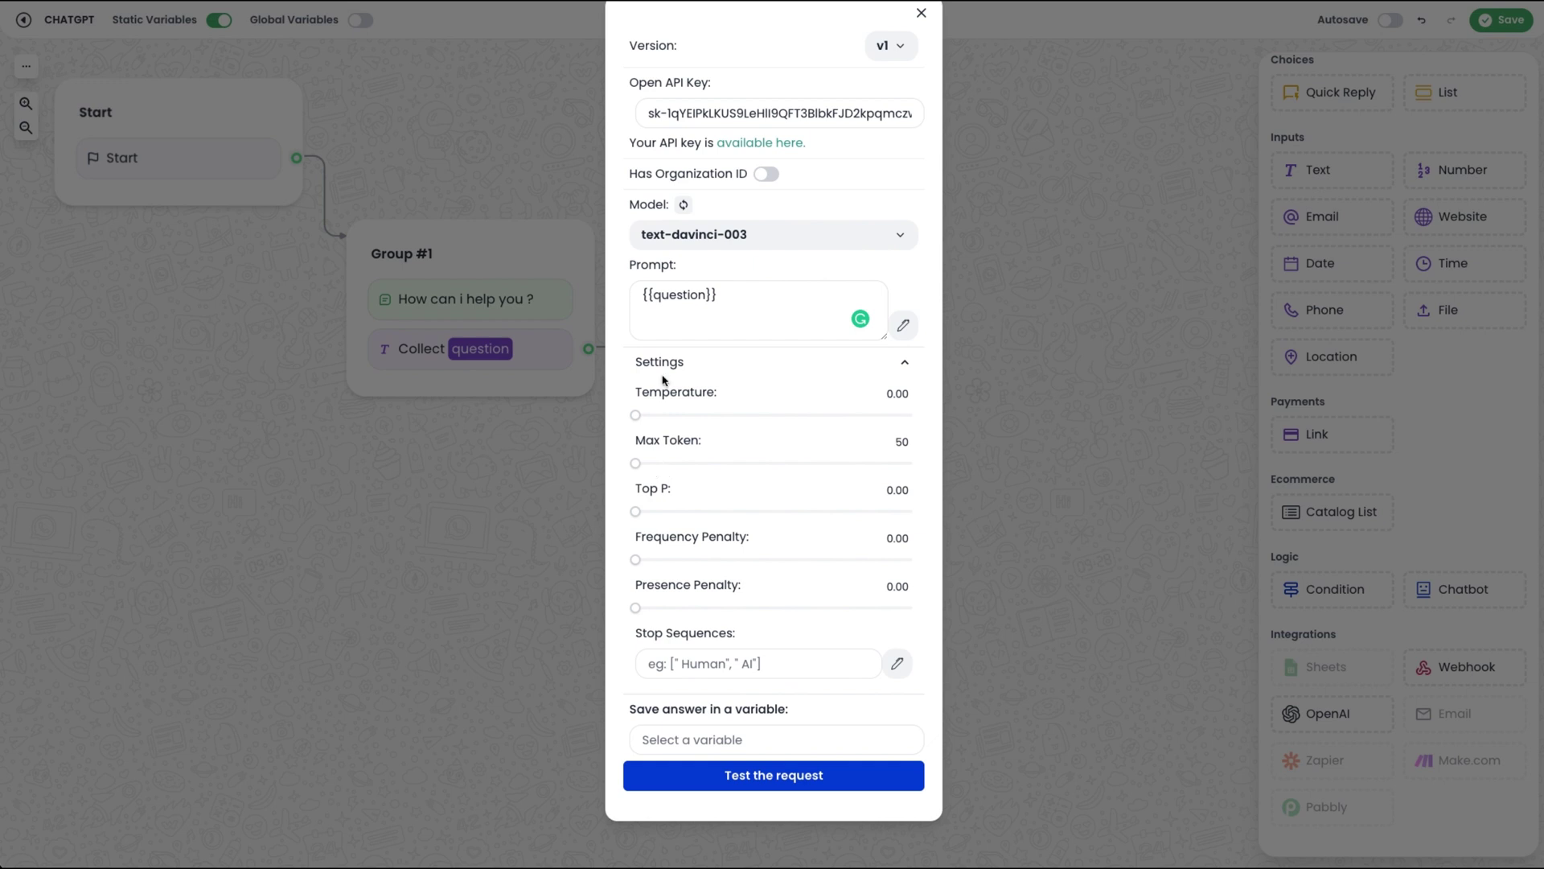
{"action": "left_click", "coordinate": [897, 363]}
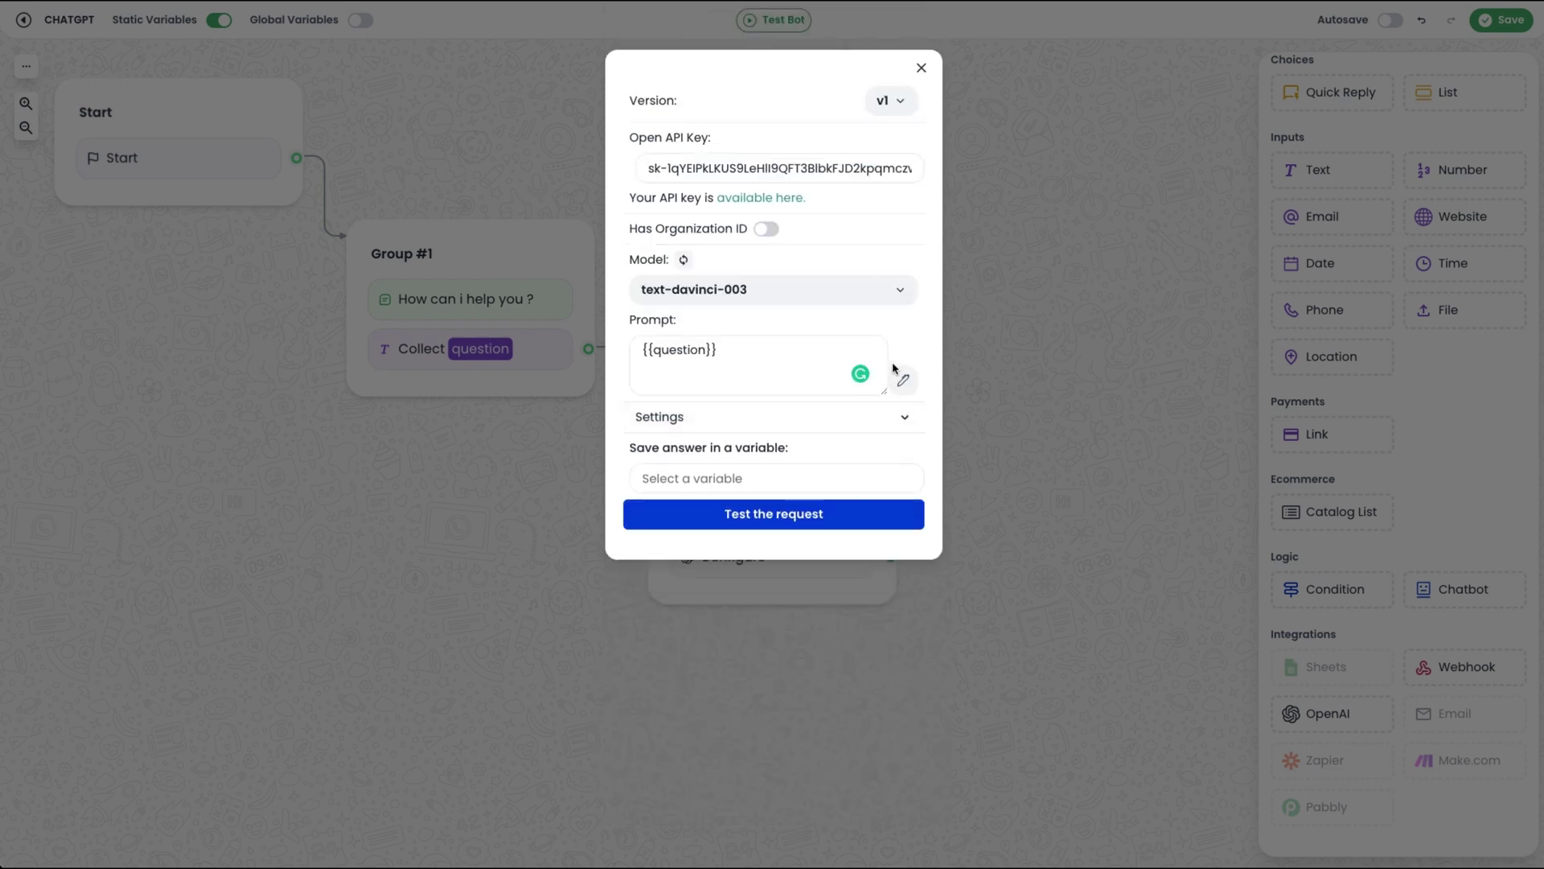
{"action": "left_click", "coordinate": [711, 483]}
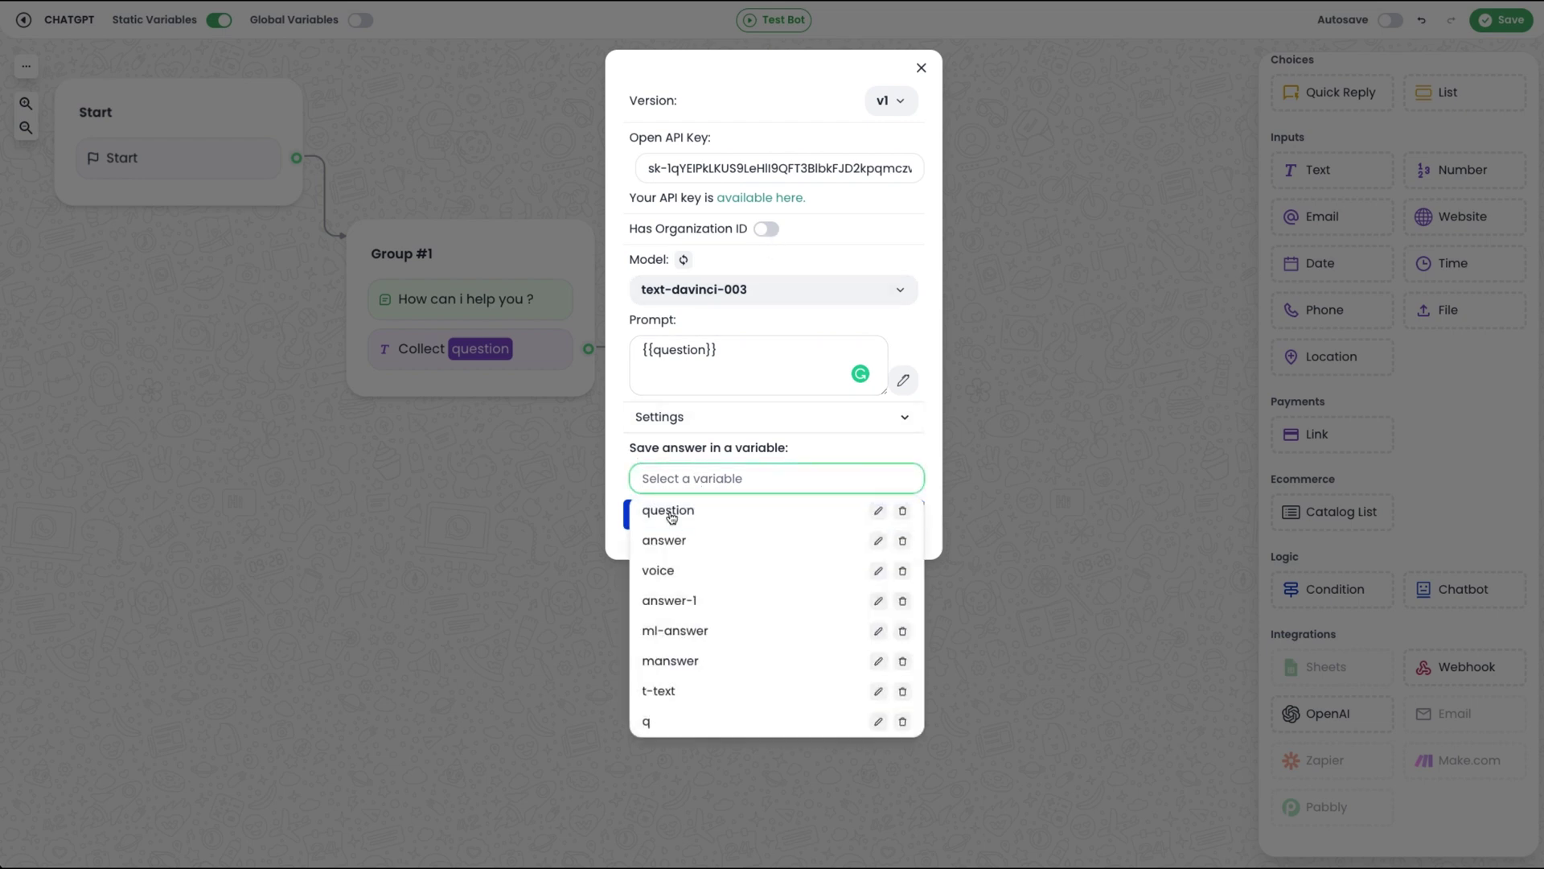
{"action": "left_click", "coordinate": [715, 545]}
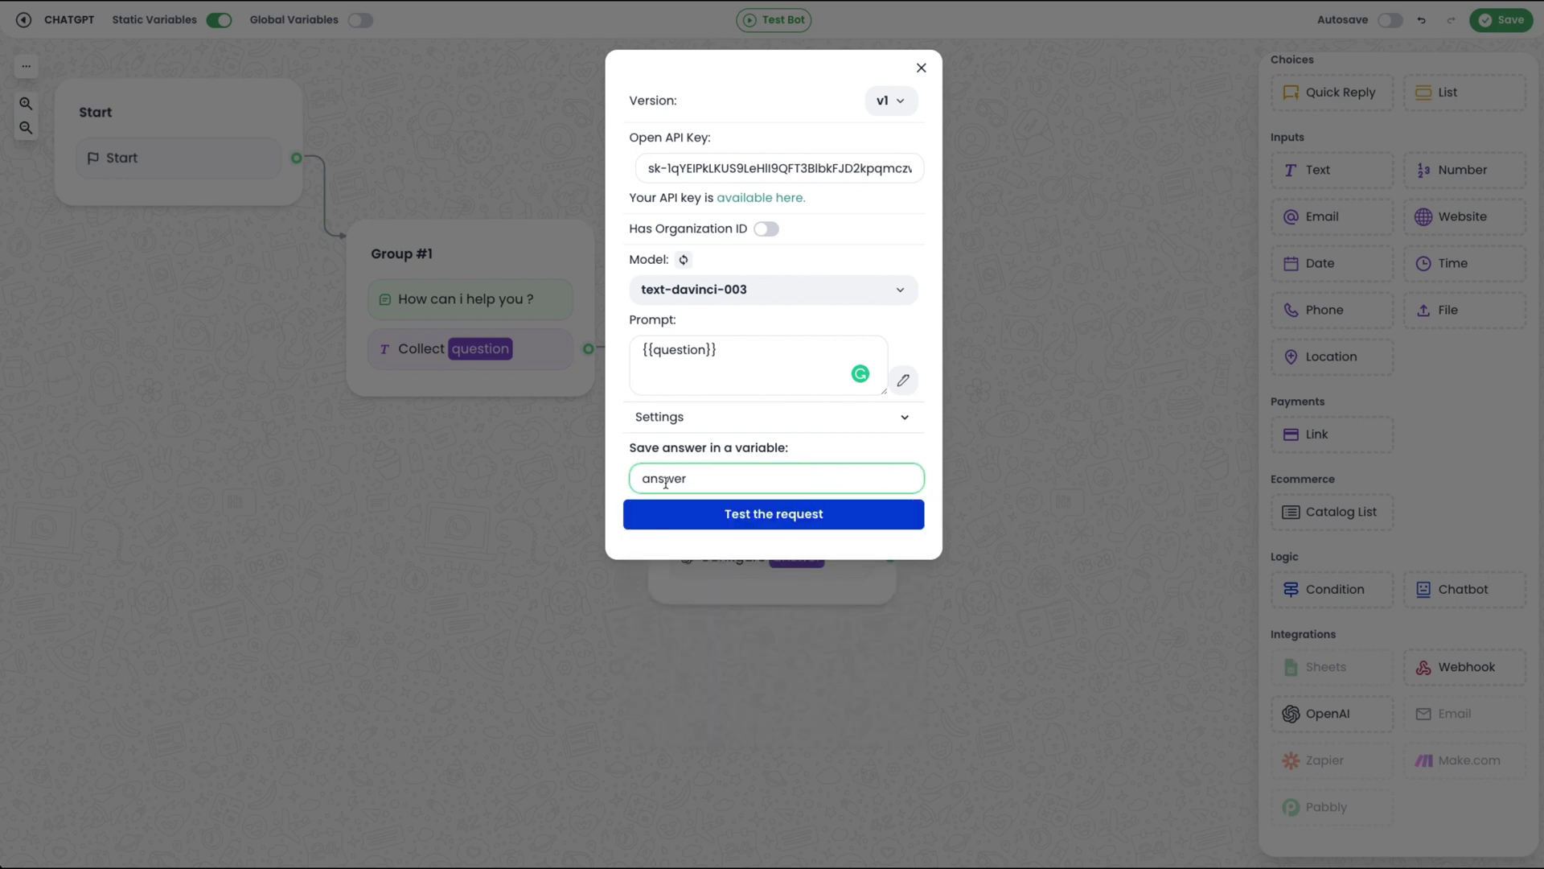
{"action": "left_click", "coordinate": [855, 448]}
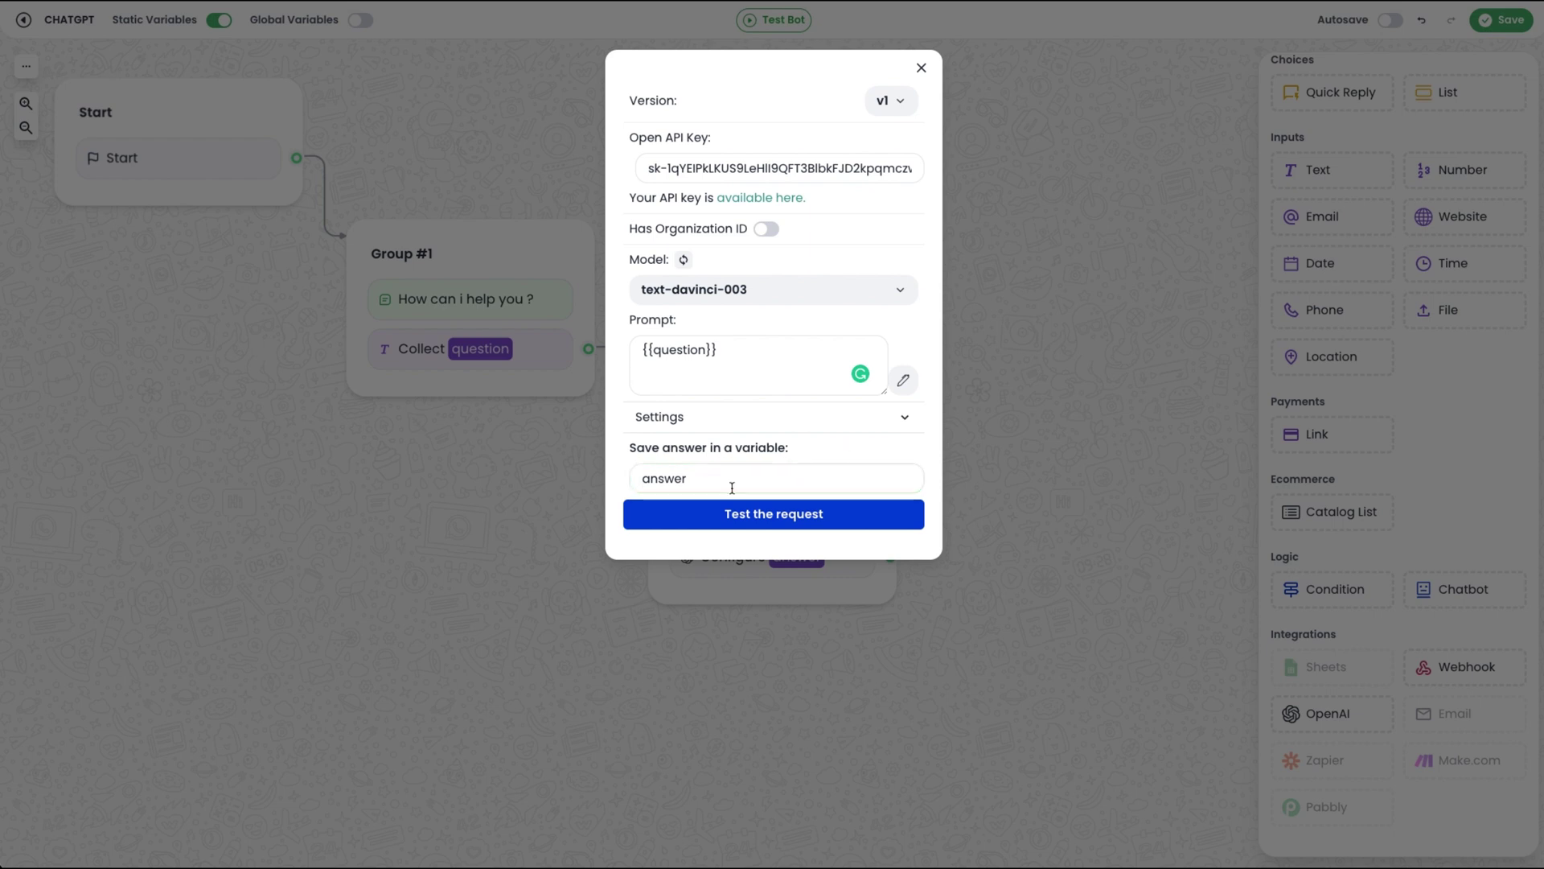
{"action": "left_click", "coordinate": [777, 519]}
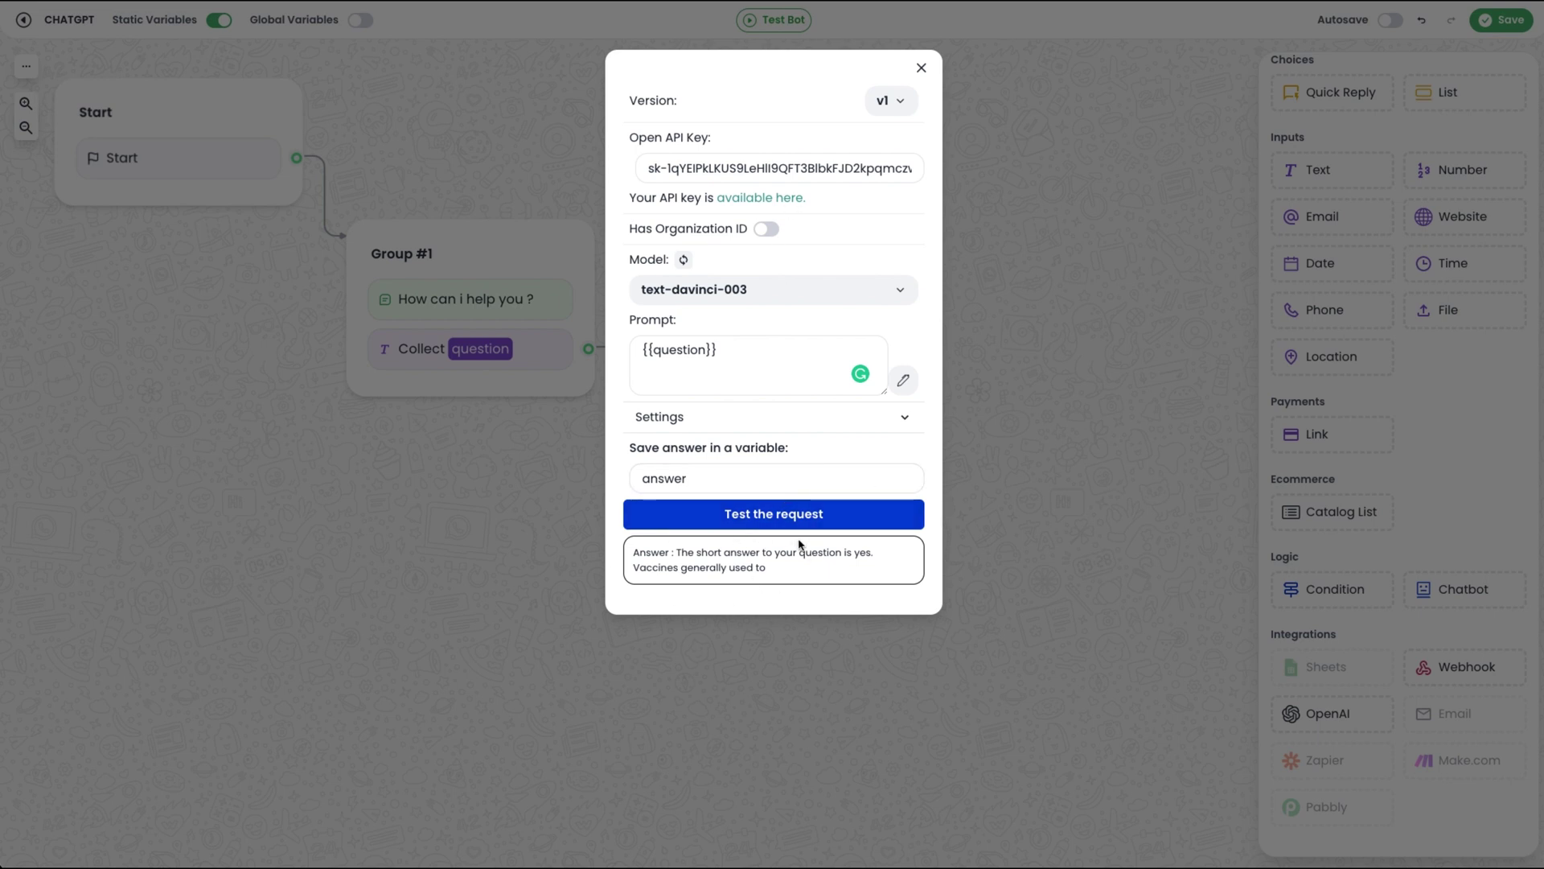
{"action": "left_click", "coordinate": [1026, 505]}
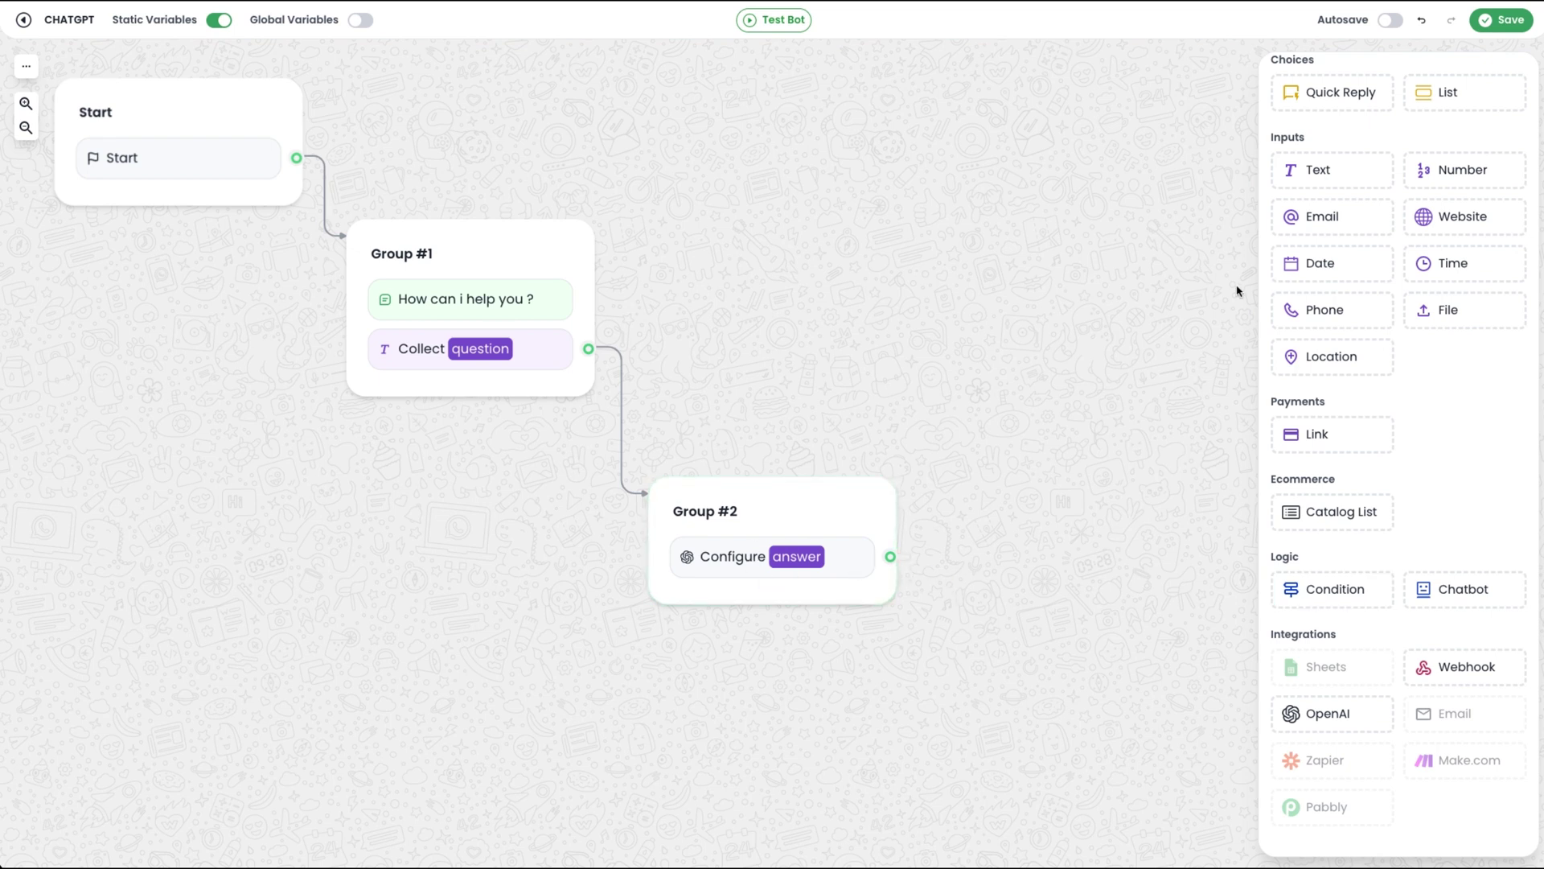
Step: Add another text message block above the OpenAI block, connect the OpenAI block to it, and shift it farther along the flow
{"action": "scroll", "coordinate": [1339, 416], "scroll_direction": "up", "scroll_amount": 3}
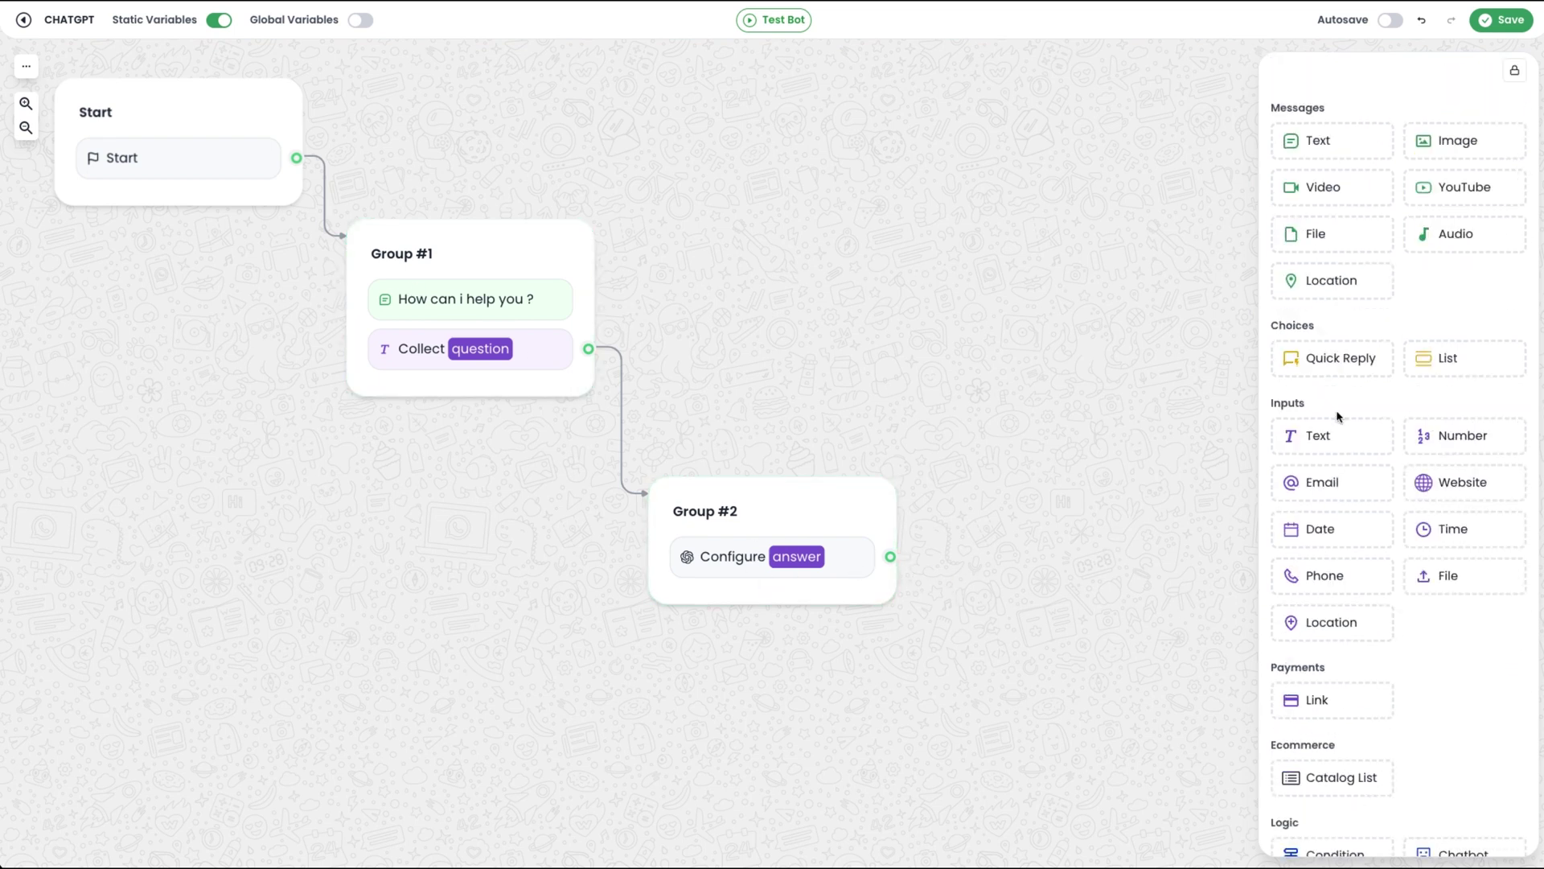
{"action": "left_click_drag", "start_coordinate": [1307, 143], "coordinate": [917, 281]}
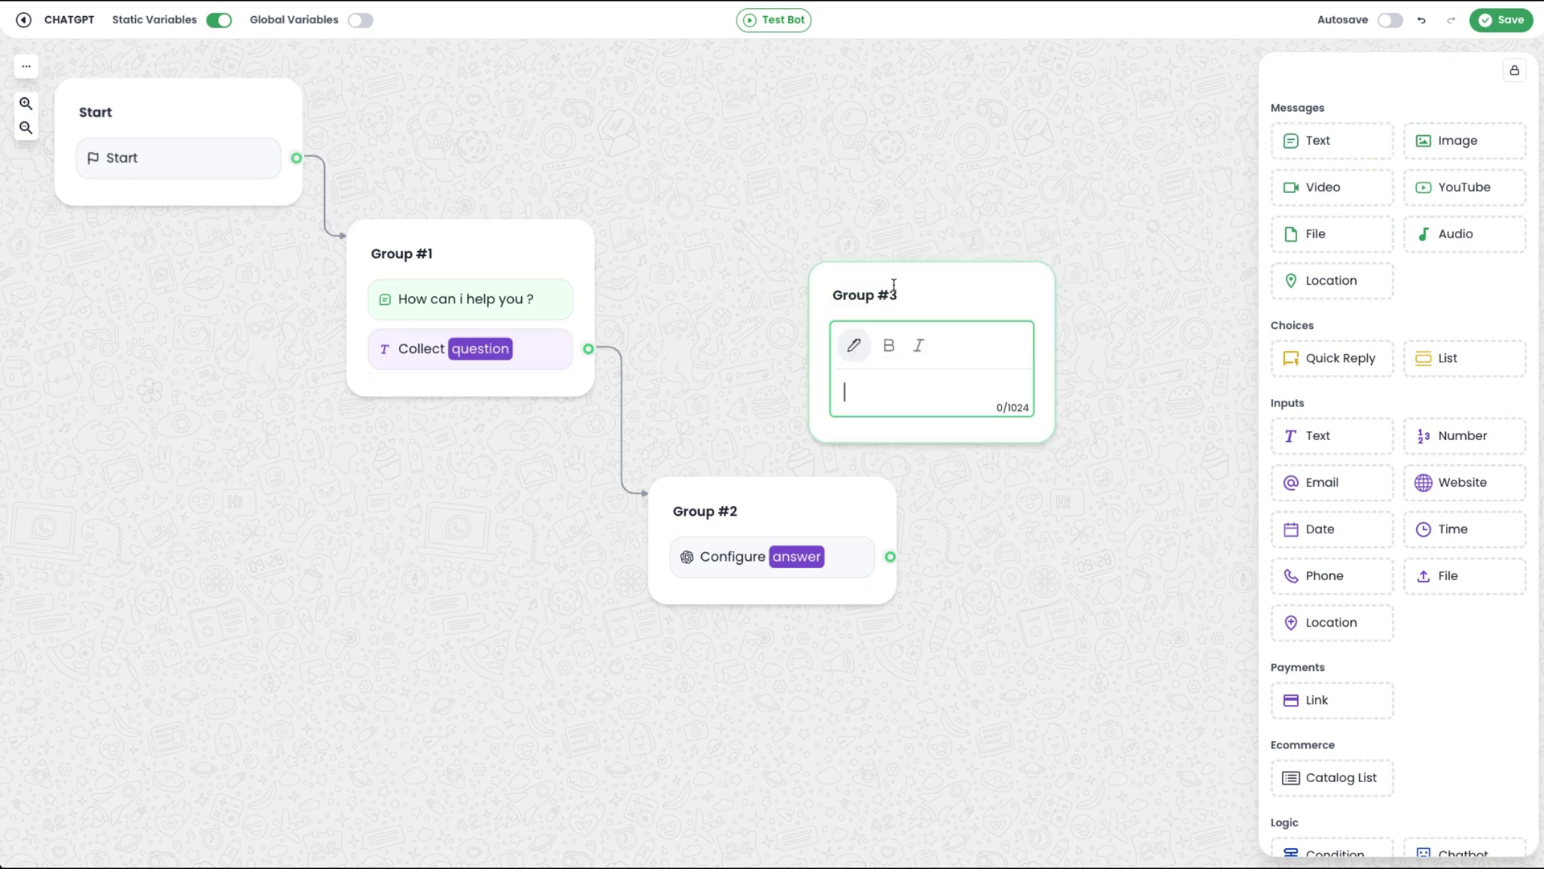
{"action": "left_click_drag", "start_coordinate": [893, 557], "coordinate": [820, 403]}
{"action": "left_click_drag", "start_coordinate": [958, 287], "coordinate": [1039, 286]}
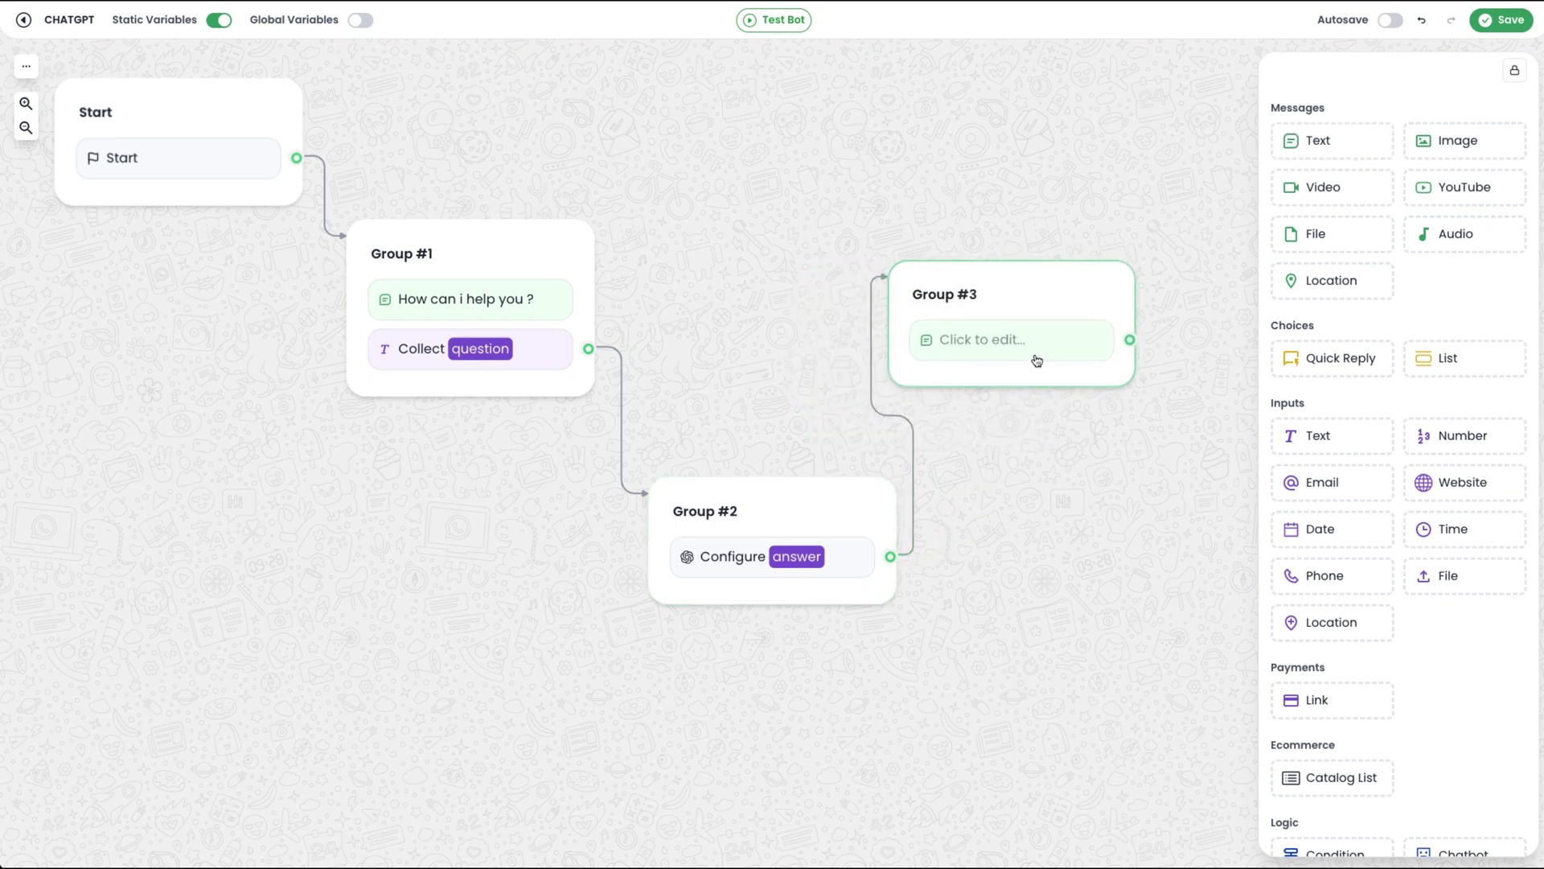
Step: Insert the answer variable as the content of the Group #3 text message
{"action": "left_click", "coordinate": [1036, 357]}
{"action": "left_click", "coordinate": [934, 344]}
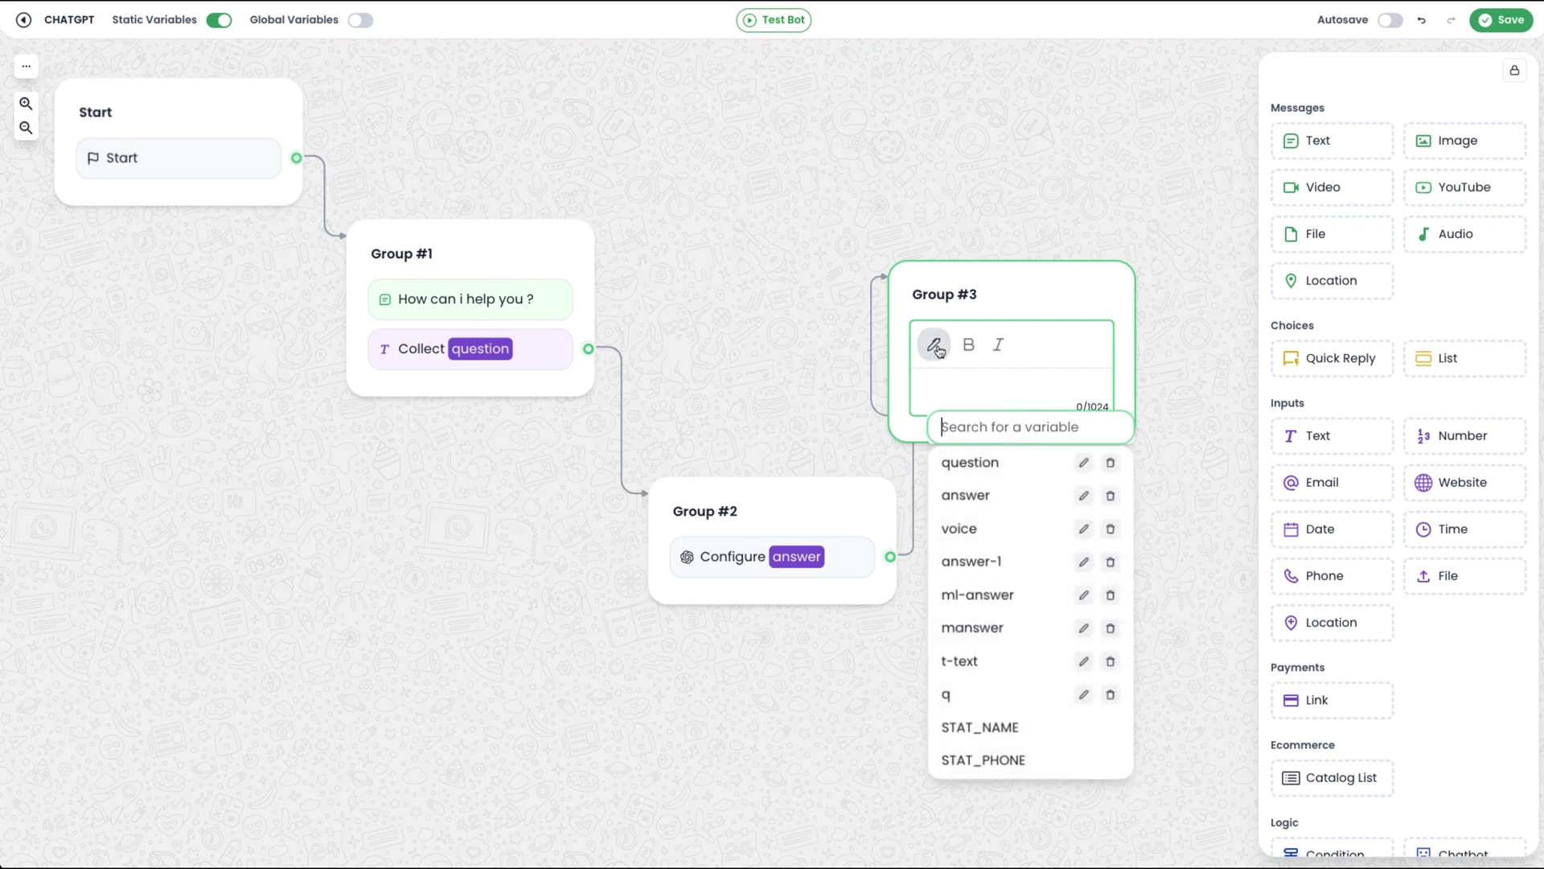
{"action": "left_click", "coordinate": [965, 495]}
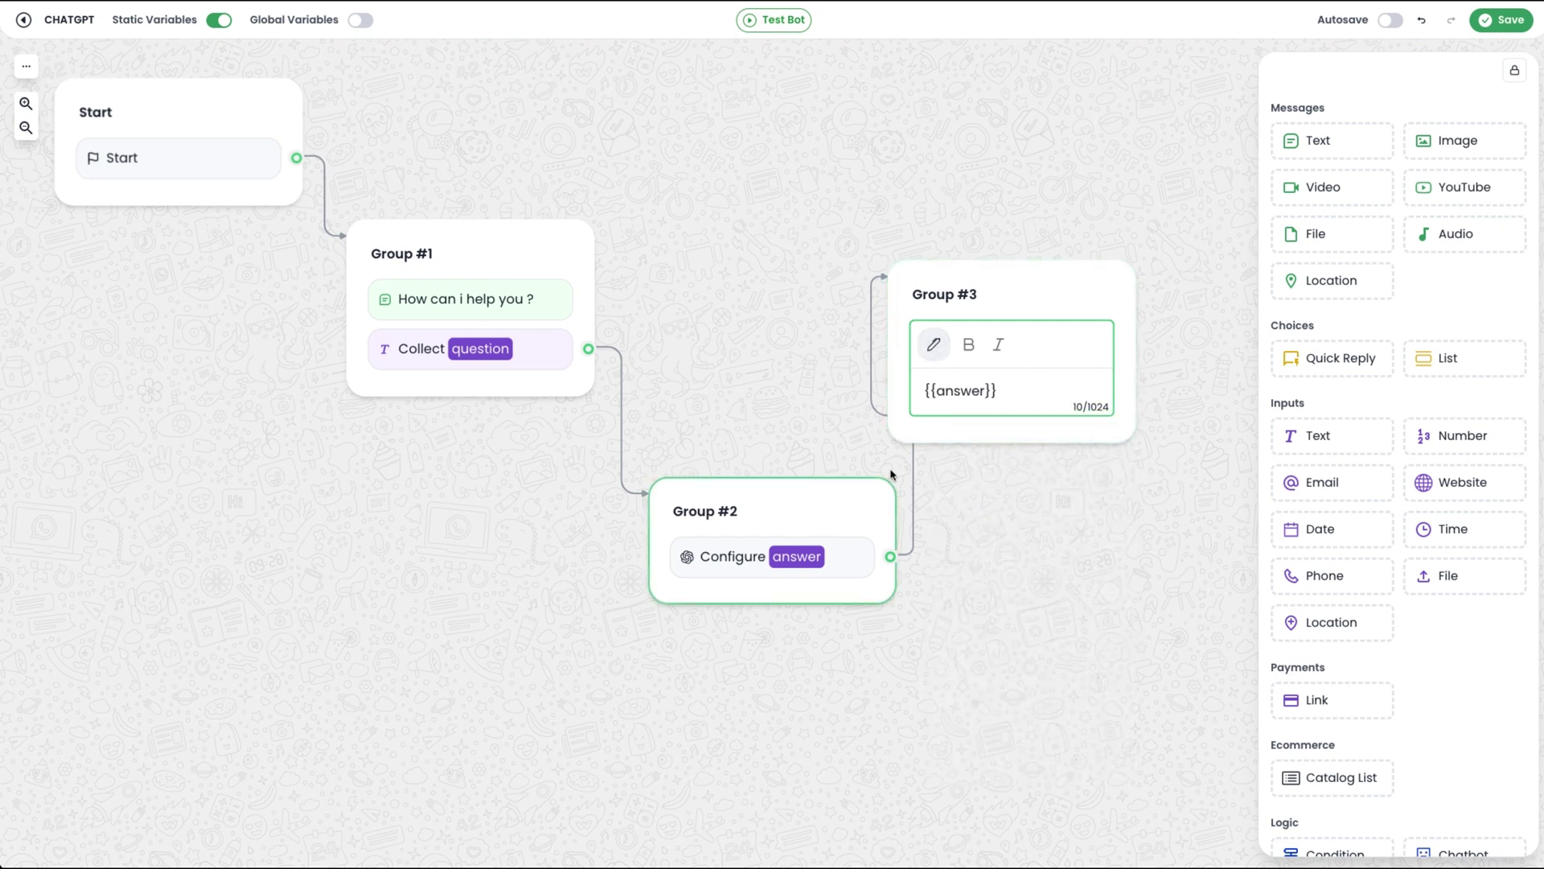
{"action": "left_click", "coordinate": [1030, 521]}
Step: Reposition Group #2 and Group #3, and connect the Group #3 answer message back to Group #1
{"action": "left_click_drag", "start_coordinate": [841, 510], "coordinate": [800, 523]}
{"action": "left_click", "coordinate": [1099, 300]}
{"action": "left_click_drag", "start_coordinate": [1079, 292], "coordinate": [1084, 320]}
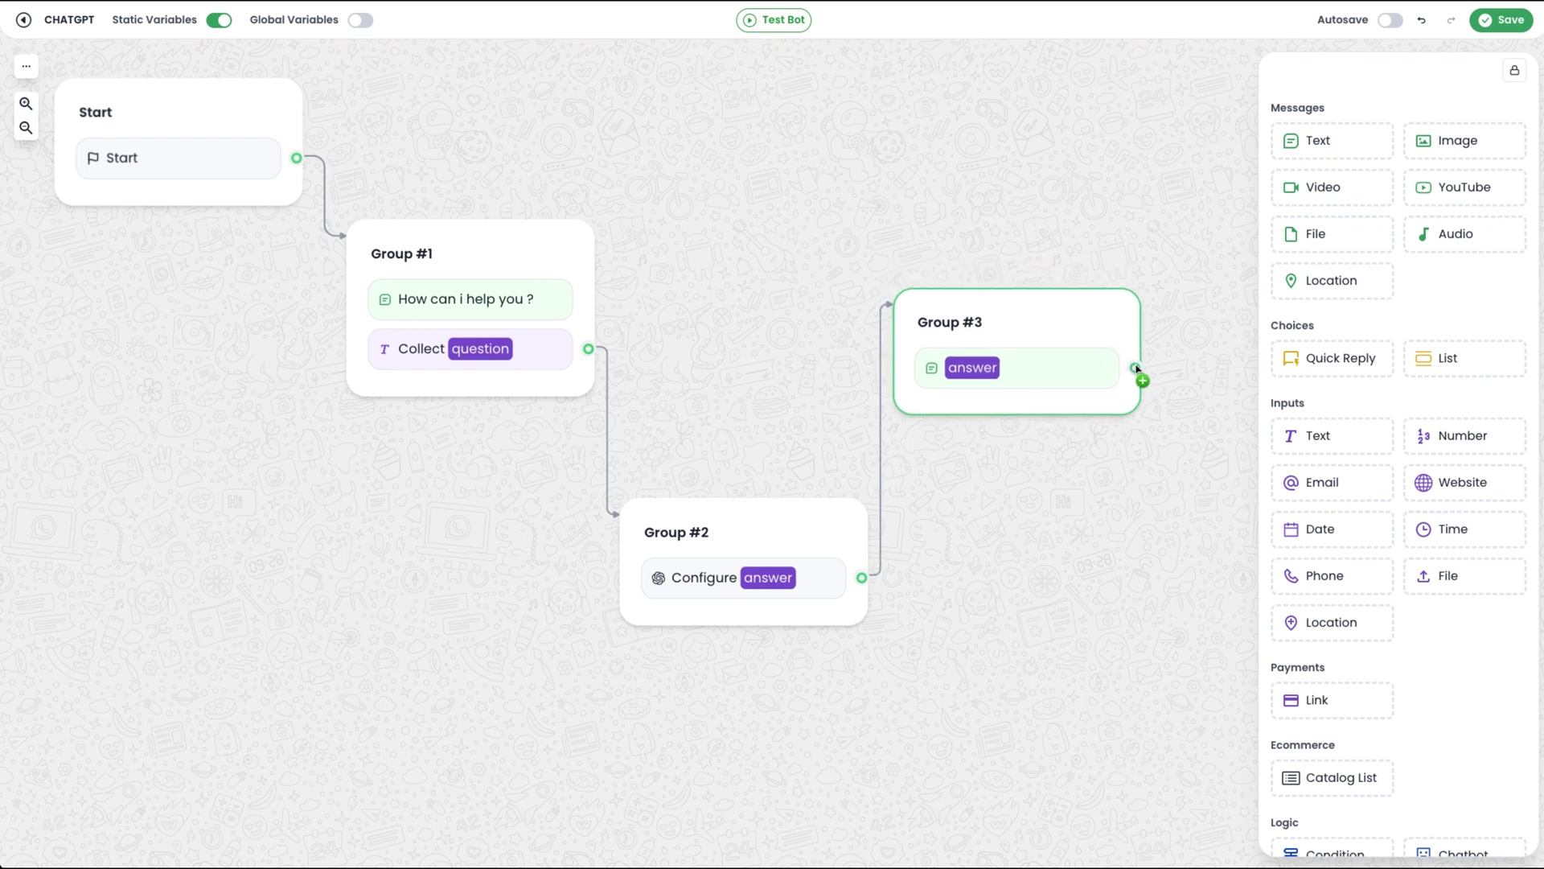
{"action": "left_click_drag", "start_coordinate": [1135, 368], "coordinate": [590, 258]}
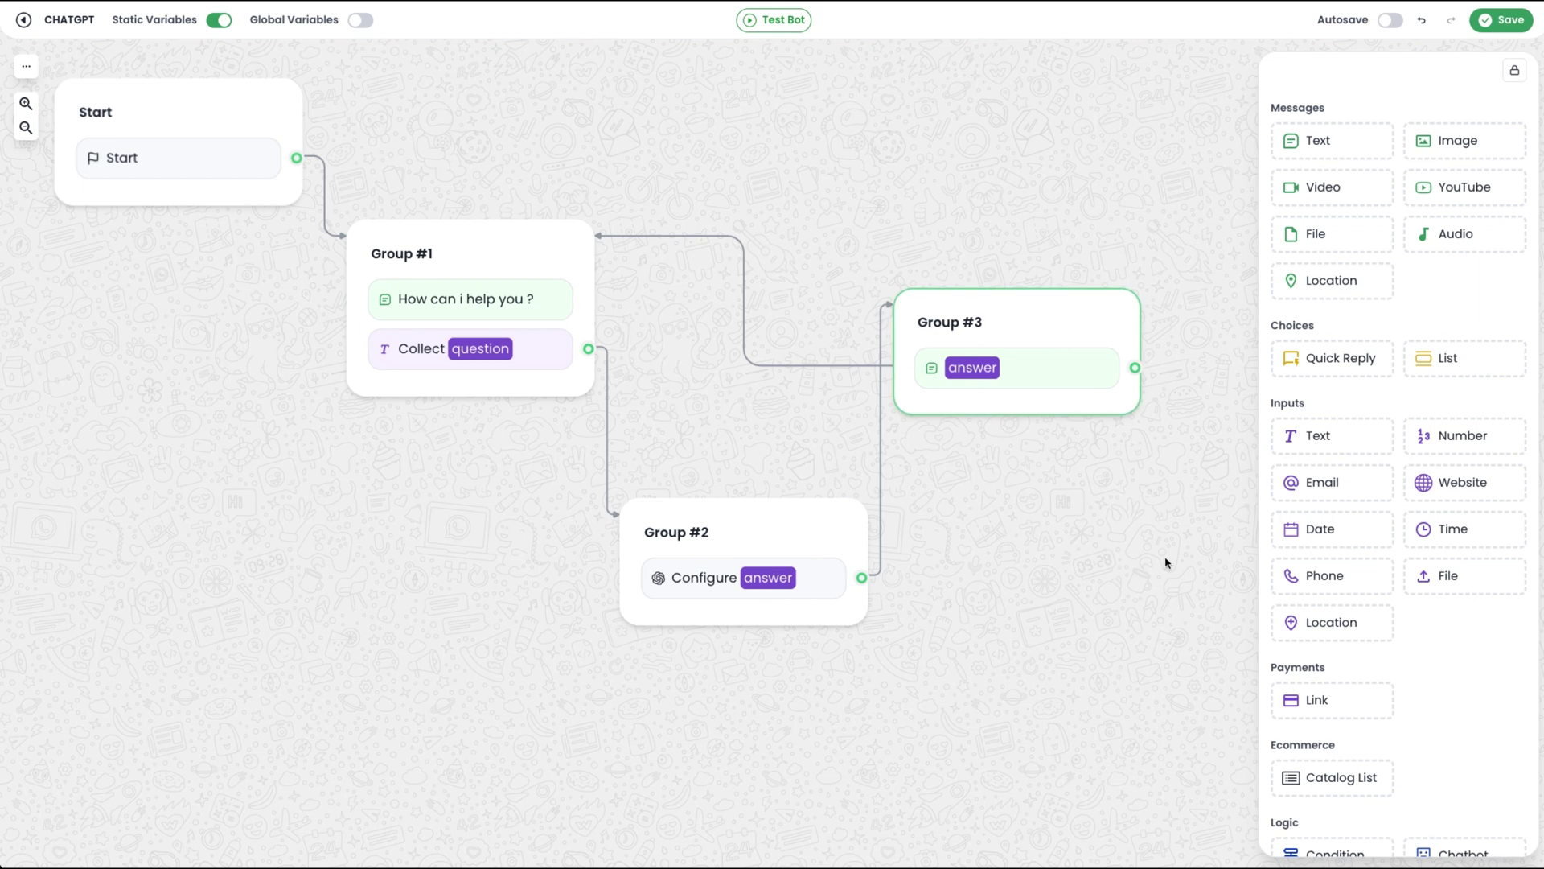
Step: Save the chatbot flow and open the bot's test chat
{"action": "left_click", "coordinate": [1509, 22]}
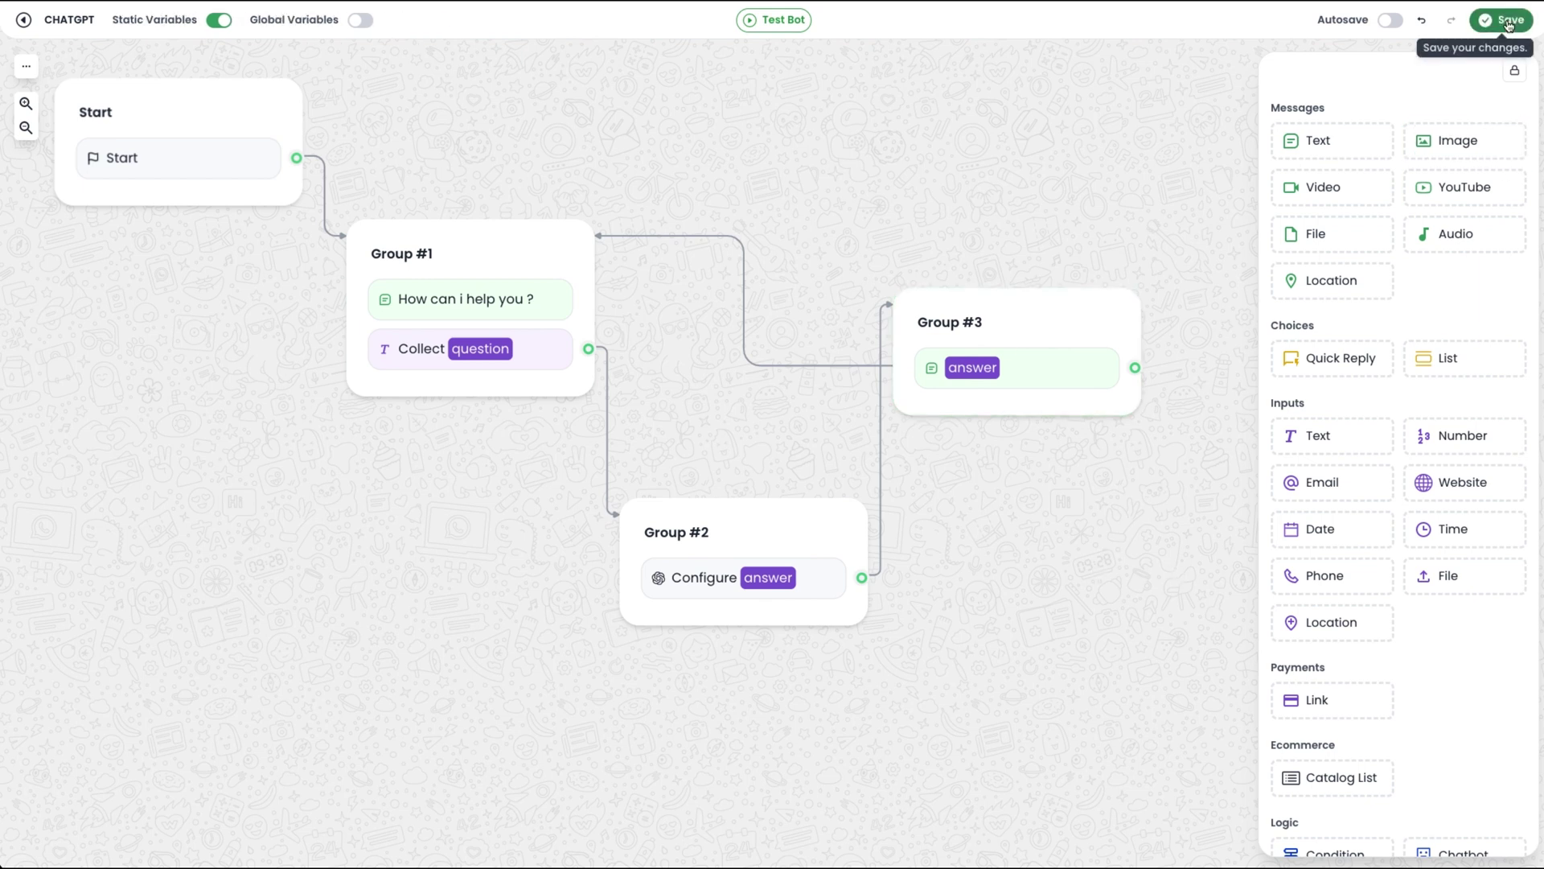
{"action": "left_click", "coordinate": [786, 22]}
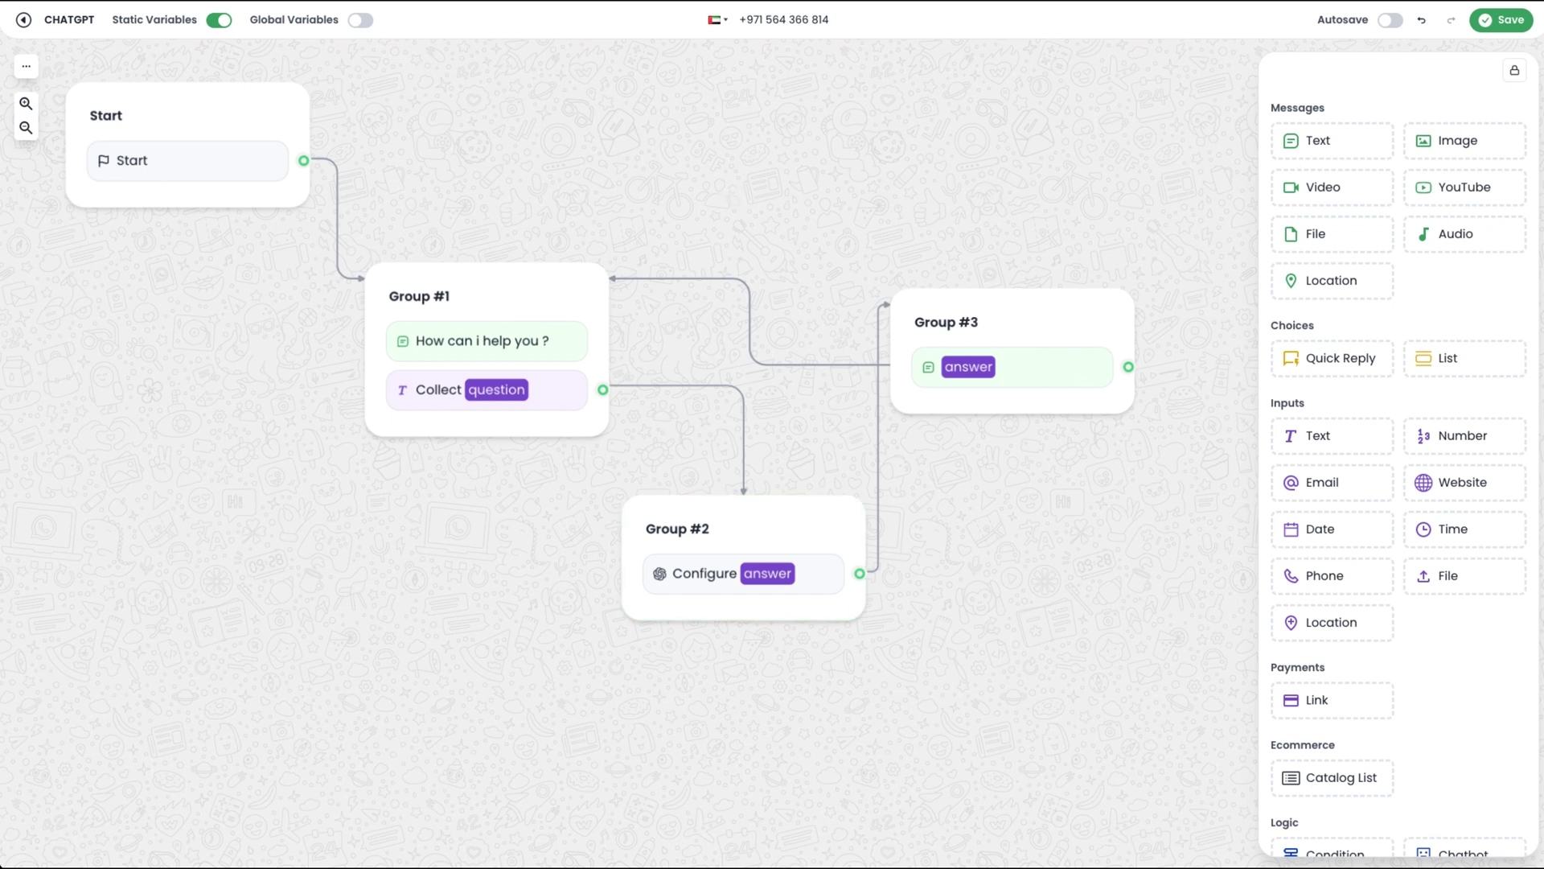
{"action": "left_click", "coordinate": [26, 66]}
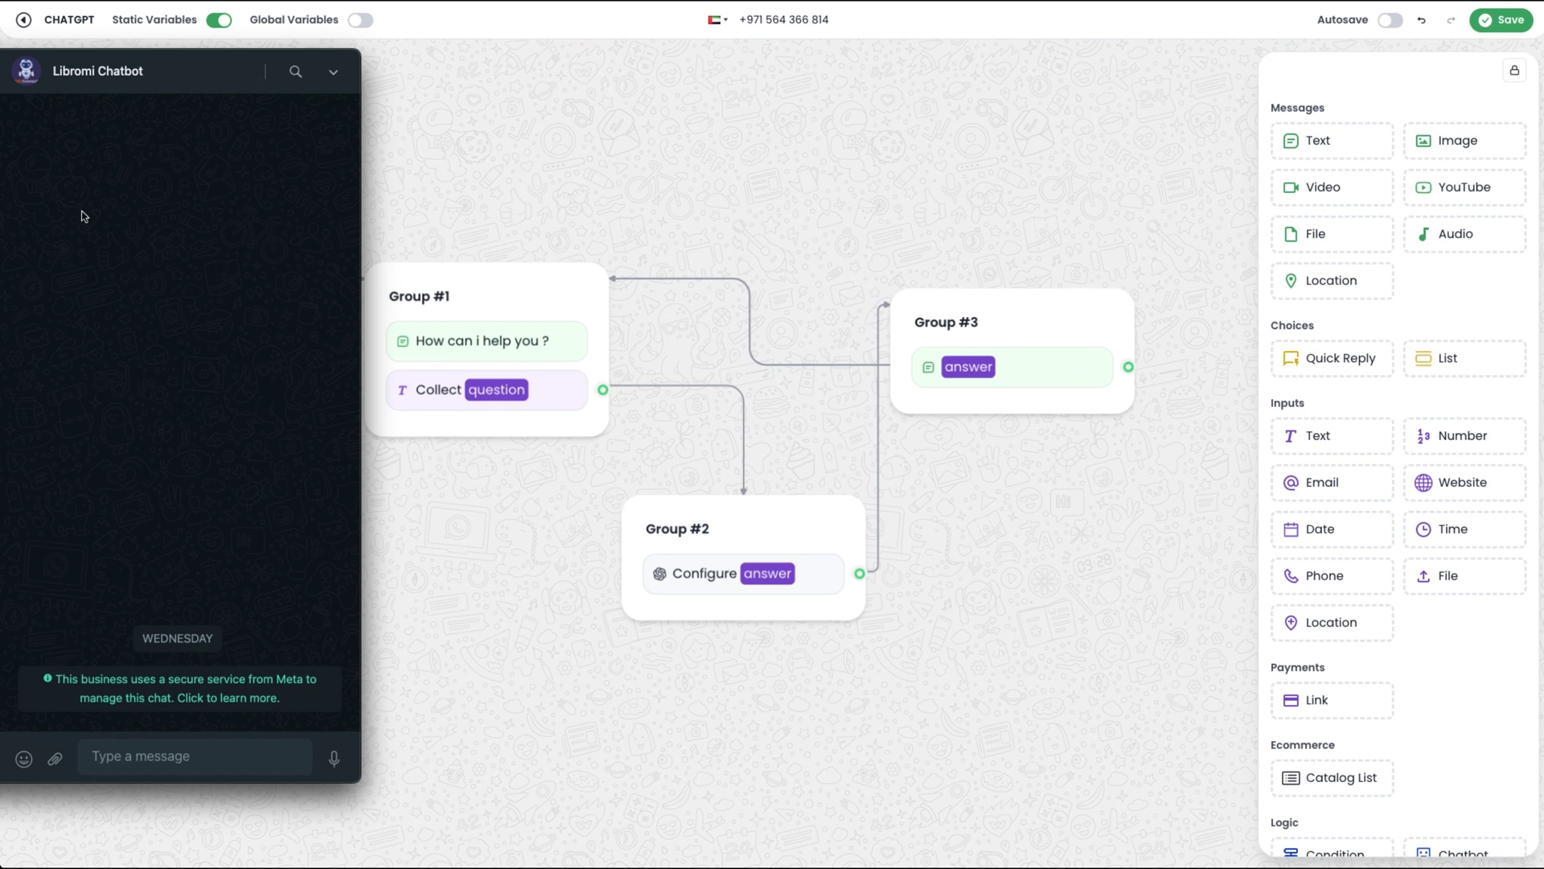
Step: Test the bot by sending "Hi" followed by the question "Explain me about kerala" in the chat
{"action": "left_click", "coordinate": [179, 763]}
{"action": "type", "text": "Hi"}
{"action": "key", "text": "Return"}
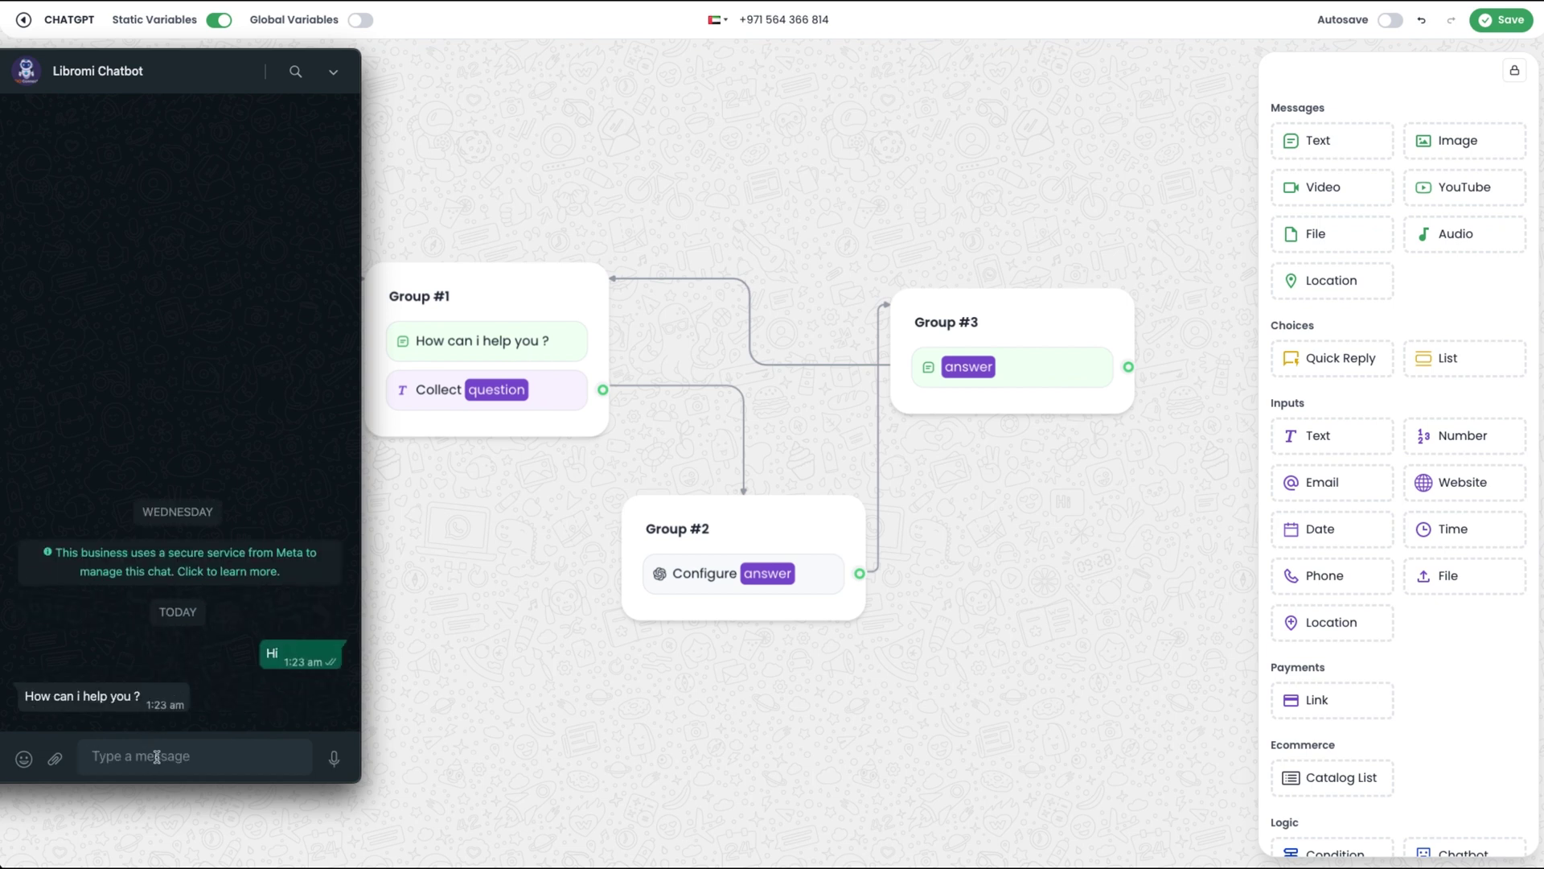
{"action": "type", "text": "Explain me about kerala"}
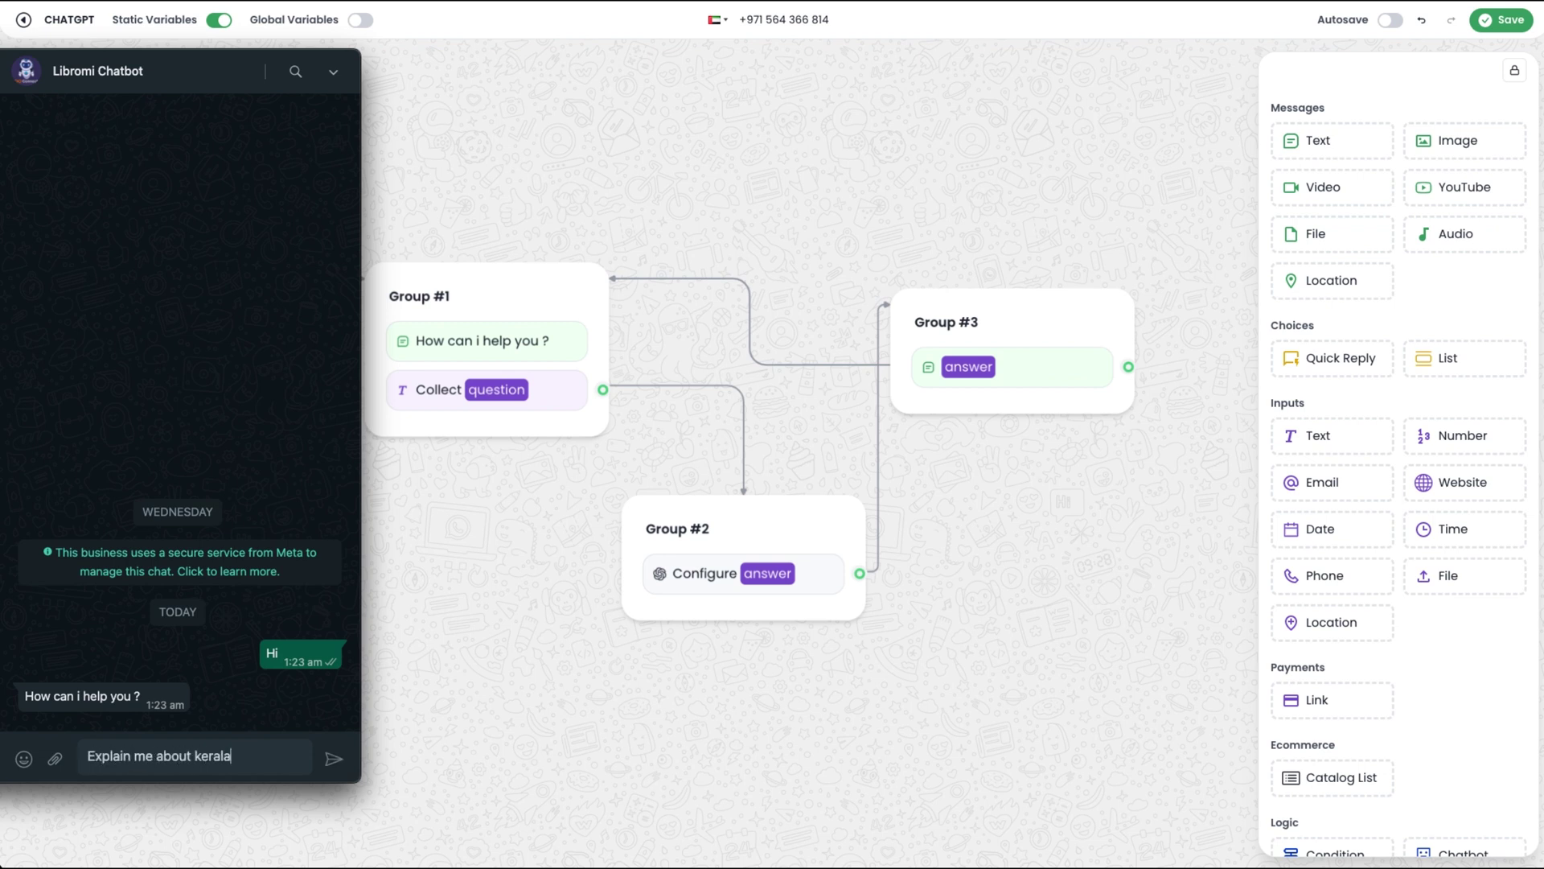
{"action": "key", "text": "Return"}
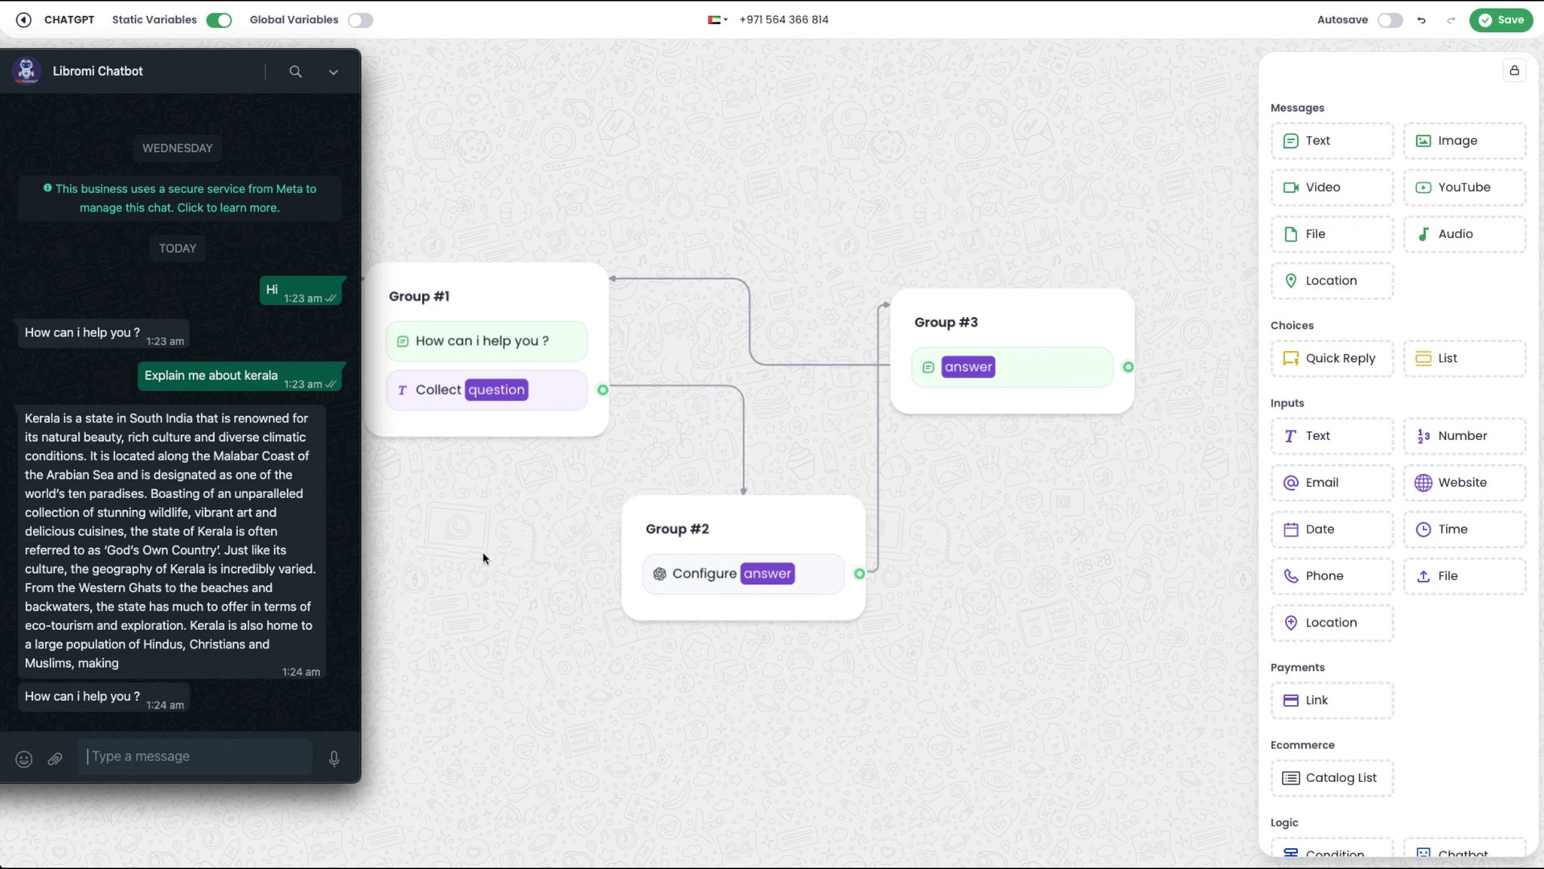
Step: Move the "How can i help you ?" message out of Group #1 into its own group and shift Group #1 lower
{"action": "left_click", "coordinate": [493, 366]}
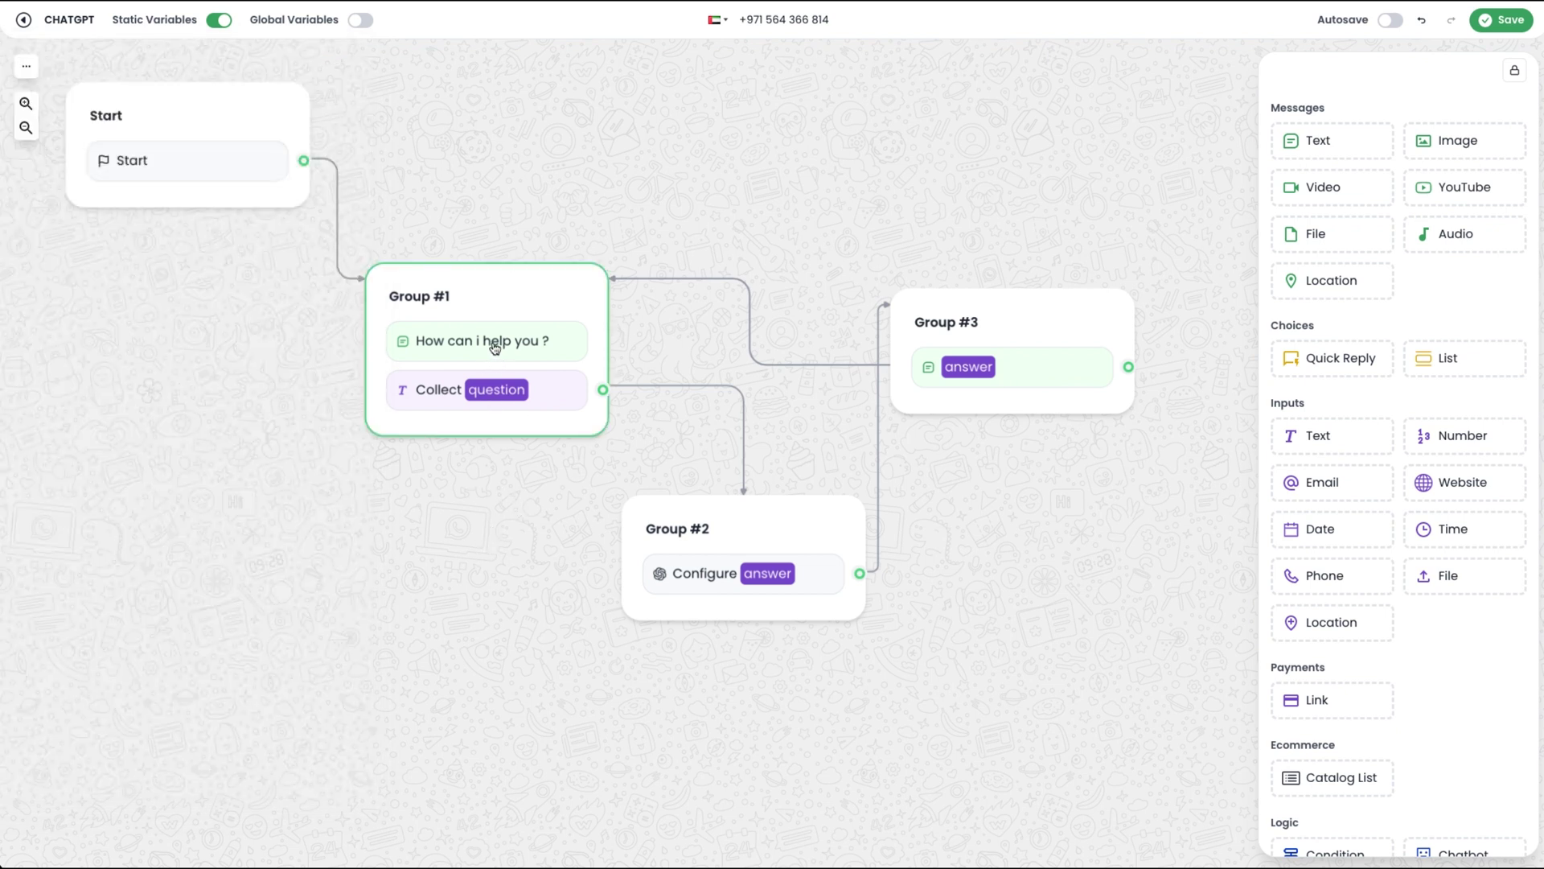
{"action": "left_click_drag", "start_coordinate": [493, 341], "coordinate": [489, 193]}
{"action": "left_click_drag", "start_coordinate": [483, 295], "coordinate": [471, 391]}
Step: Delete the link from Start to Group #1 and route Start through the "How can i help you ?" group to Group #1
{"action": "left_click", "coordinate": [334, 313]}
{"action": "right_click", "coordinate": [334, 313]}
{"action": "left_click", "coordinate": [354, 327]}
{"action": "left_click_drag", "start_coordinate": [304, 161], "coordinate": [427, 248]}
{"action": "left_click_drag", "start_coordinate": [649, 243], "coordinate": [521, 377]}
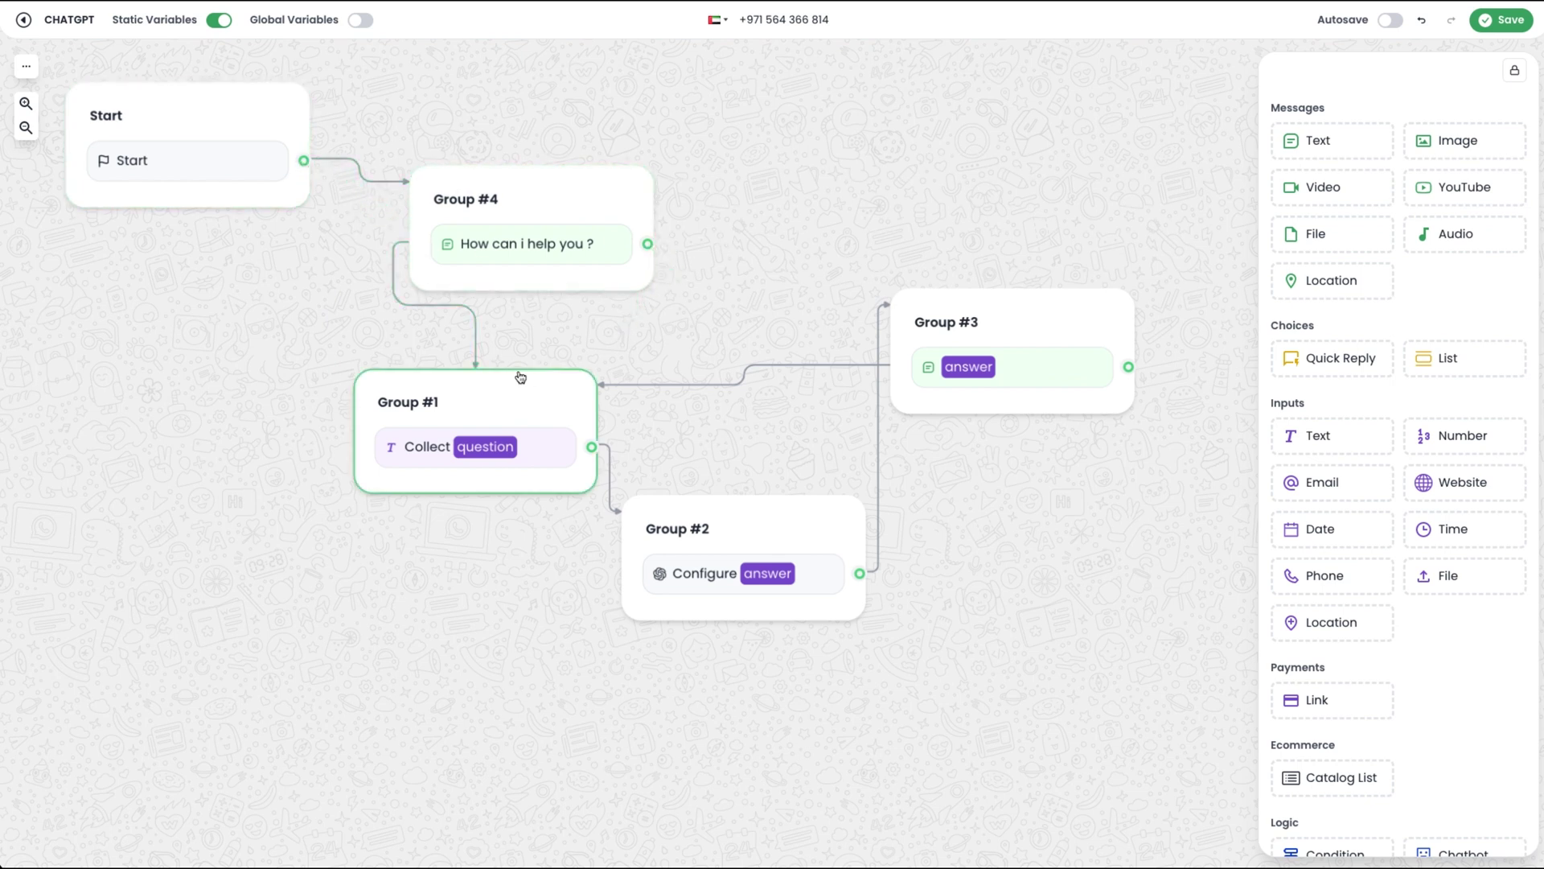
Step: Rearrange Groups #1, #2 and #3 so their connections are clearly spaced, and save the flow
{"action": "right_click", "coordinate": [724, 365]}
{"action": "left_click", "coordinate": [719, 355]}
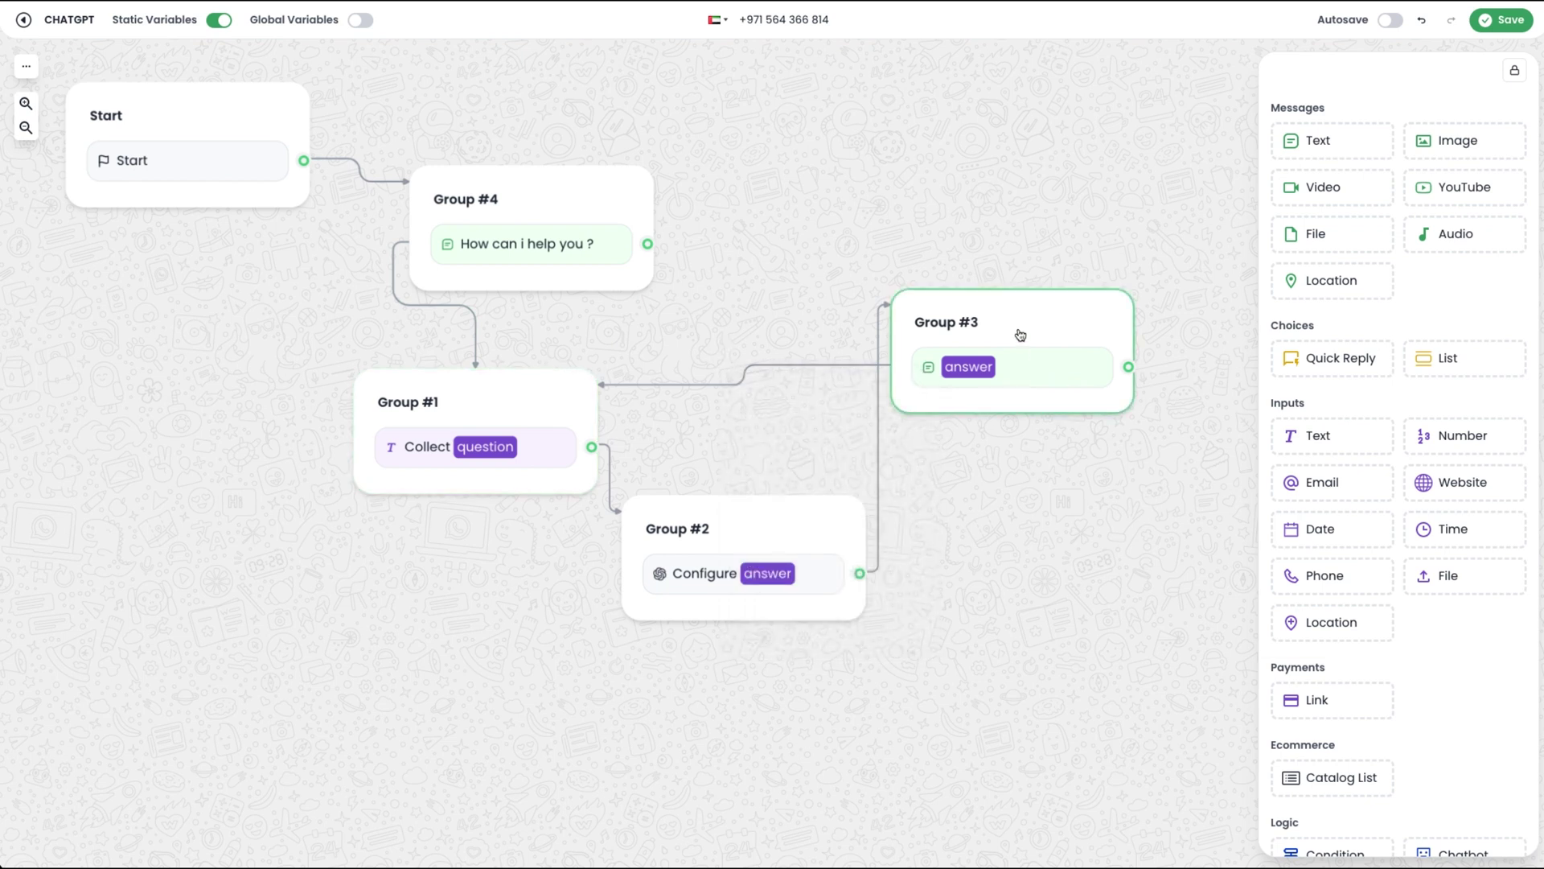
{"action": "left_click_drag", "start_coordinate": [758, 524], "coordinate": [760, 603]}
{"action": "left_click_drag", "start_coordinate": [1010, 303], "coordinate": [1059, 321]}
{"action": "left_click_drag", "start_coordinate": [533, 383], "coordinate": [655, 367]}
{"action": "left_click_drag", "start_coordinate": [1065, 338], "coordinate": [1028, 377]}
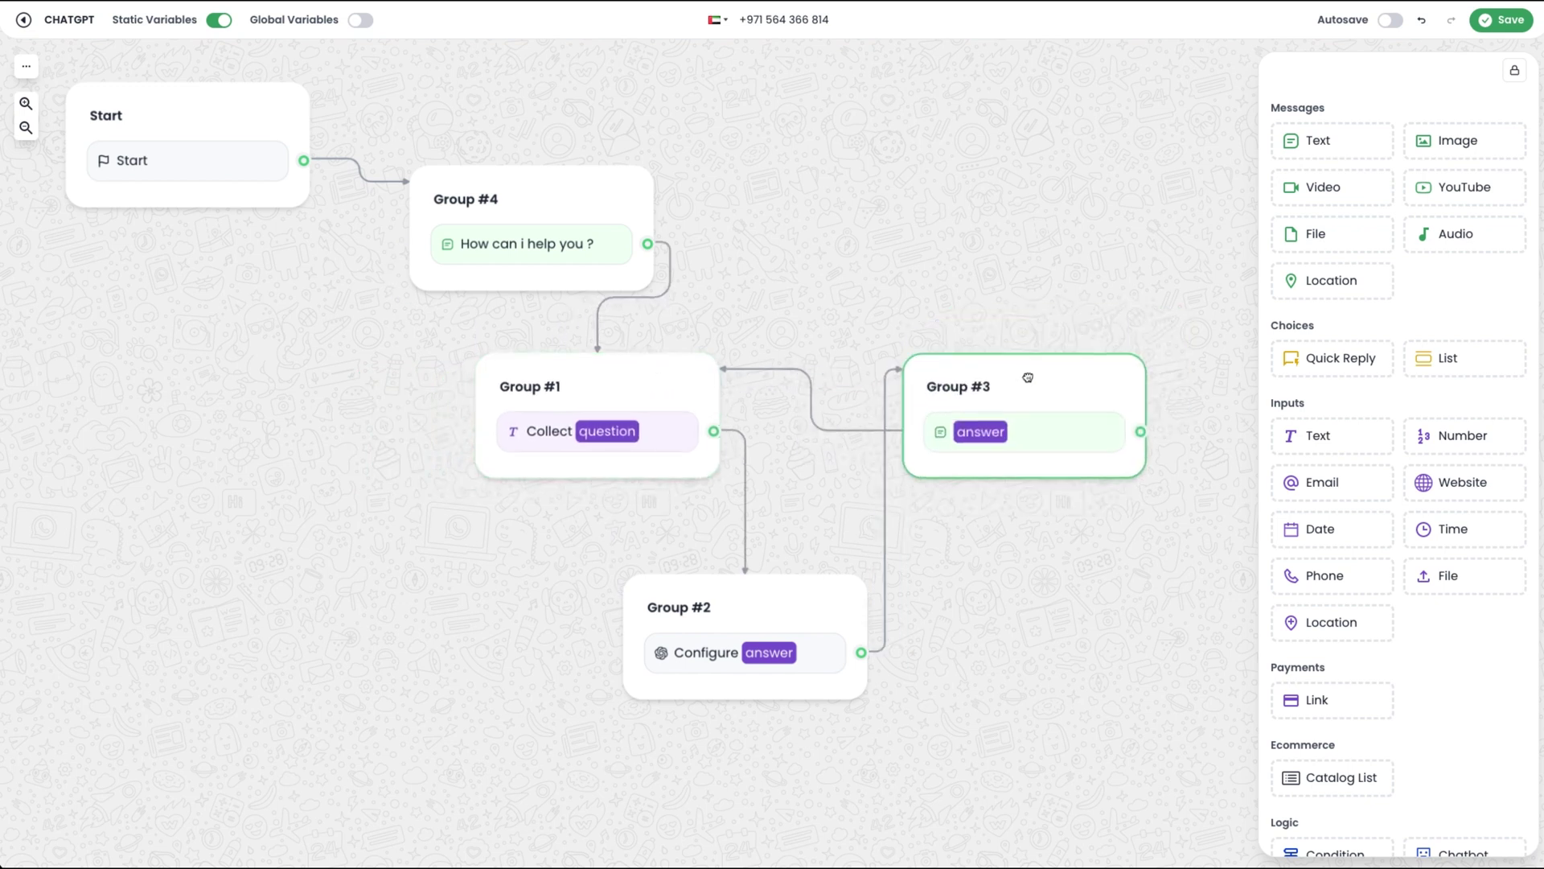
{"action": "left_click", "coordinate": [1501, 19]}
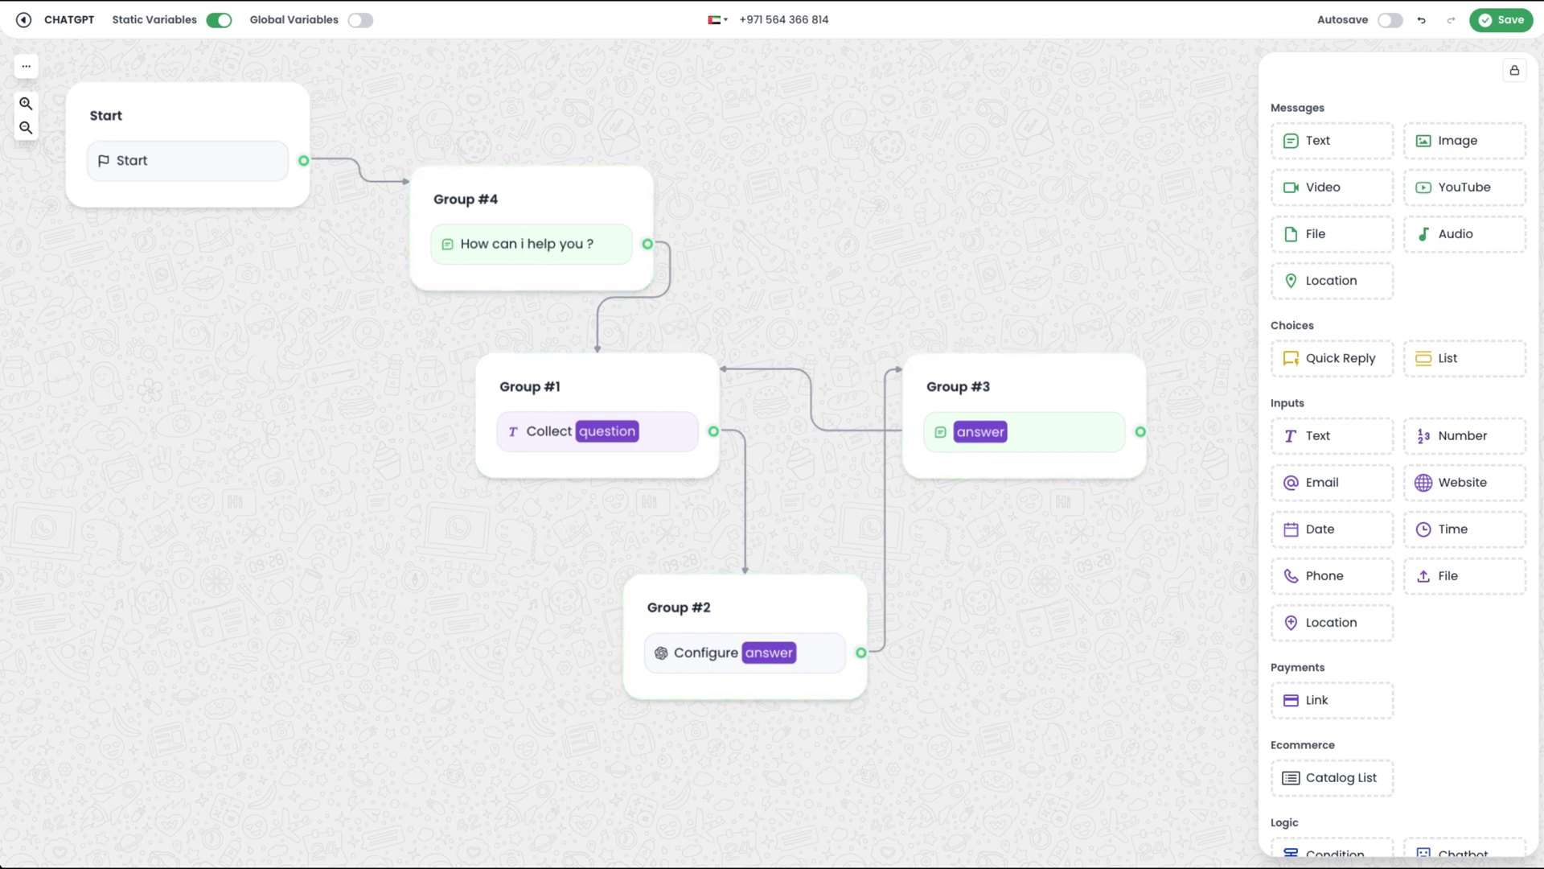
{"action": "left_click_drag", "start_coordinate": [23, 423], "coordinate": [121, 663]}
{"action": "left_click", "coordinate": [121, 663]}
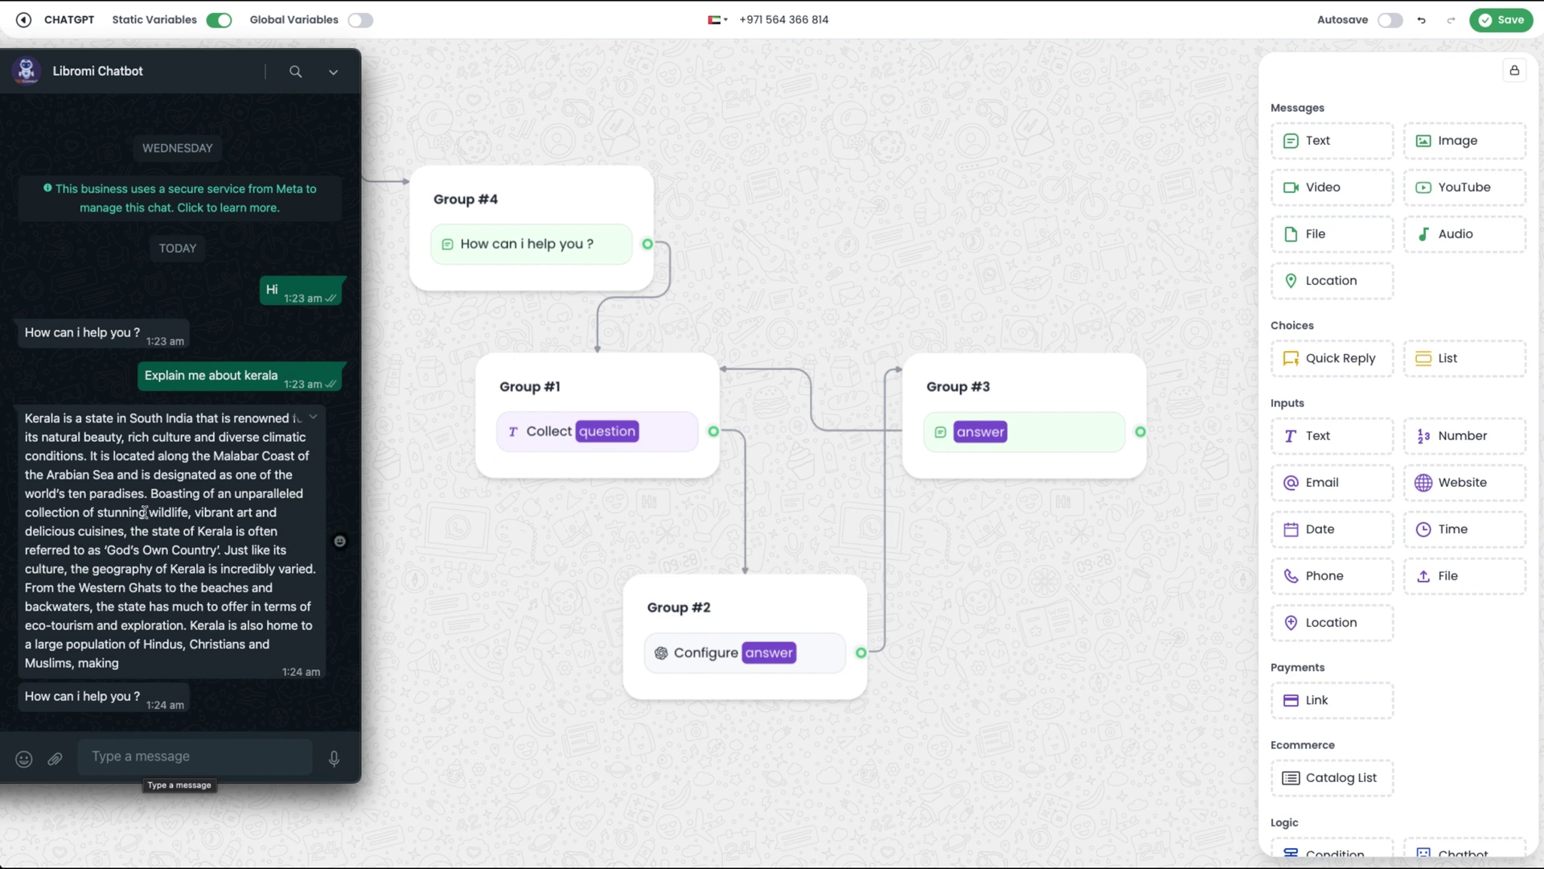
Step: Add the answer variable on its own line above the question variable in the Group #2 OpenAI prompt
{"action": "left_click", "coordinate": [563, 442]}
{"action": "left_click", "coordinate": [707, 645]}
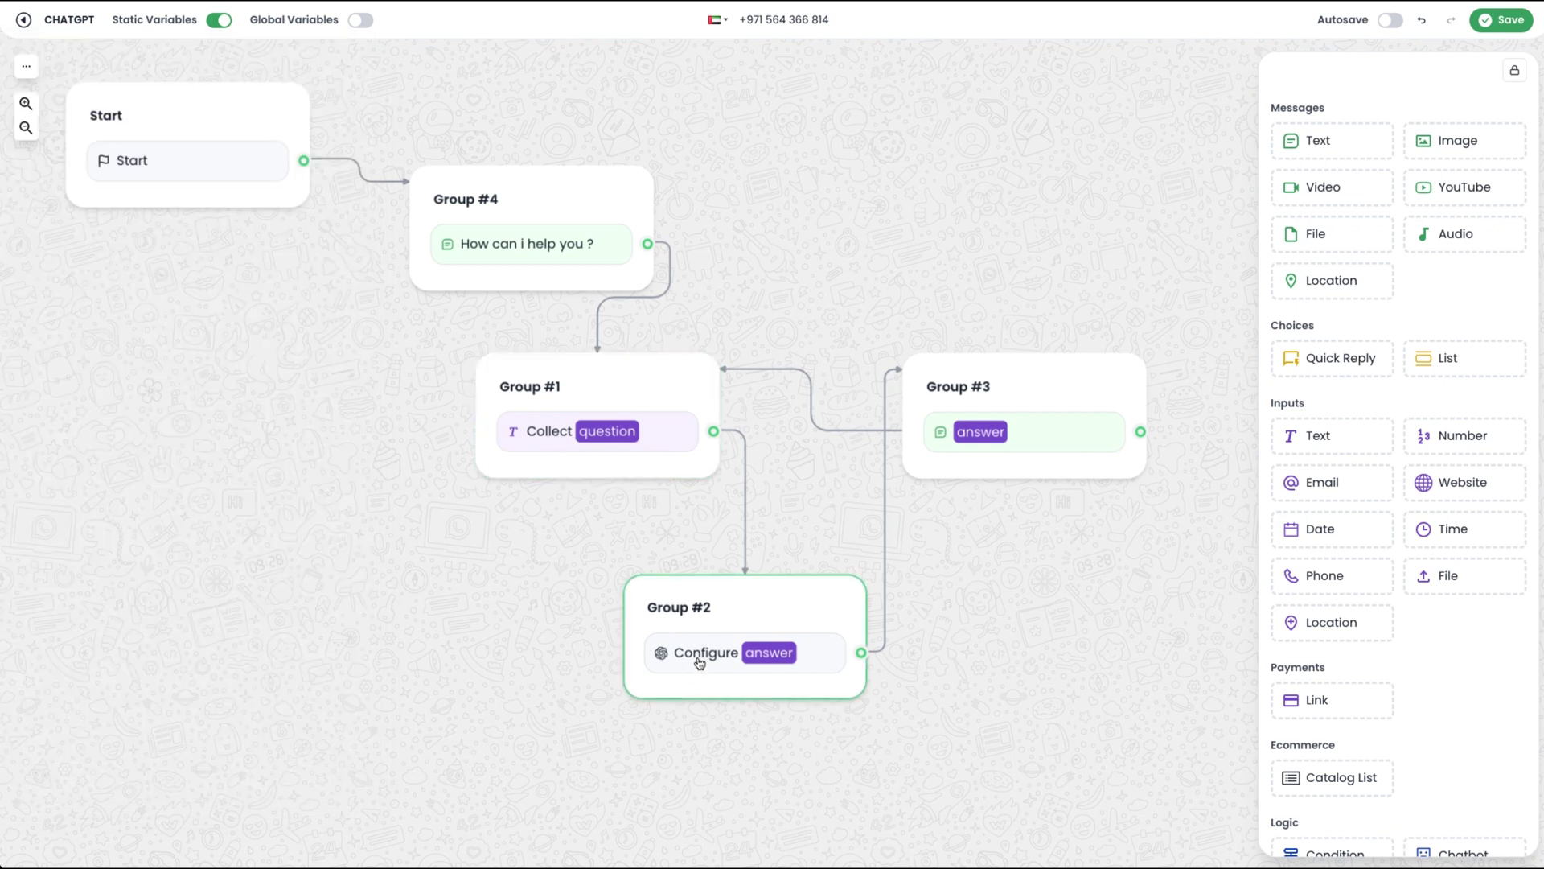
{"action": "left_click", "coordinate": [699, 658]}
{"action": "scroll", "coordinate": [521, 740], "scroll_direction": "down", "scroll_amount": 3}
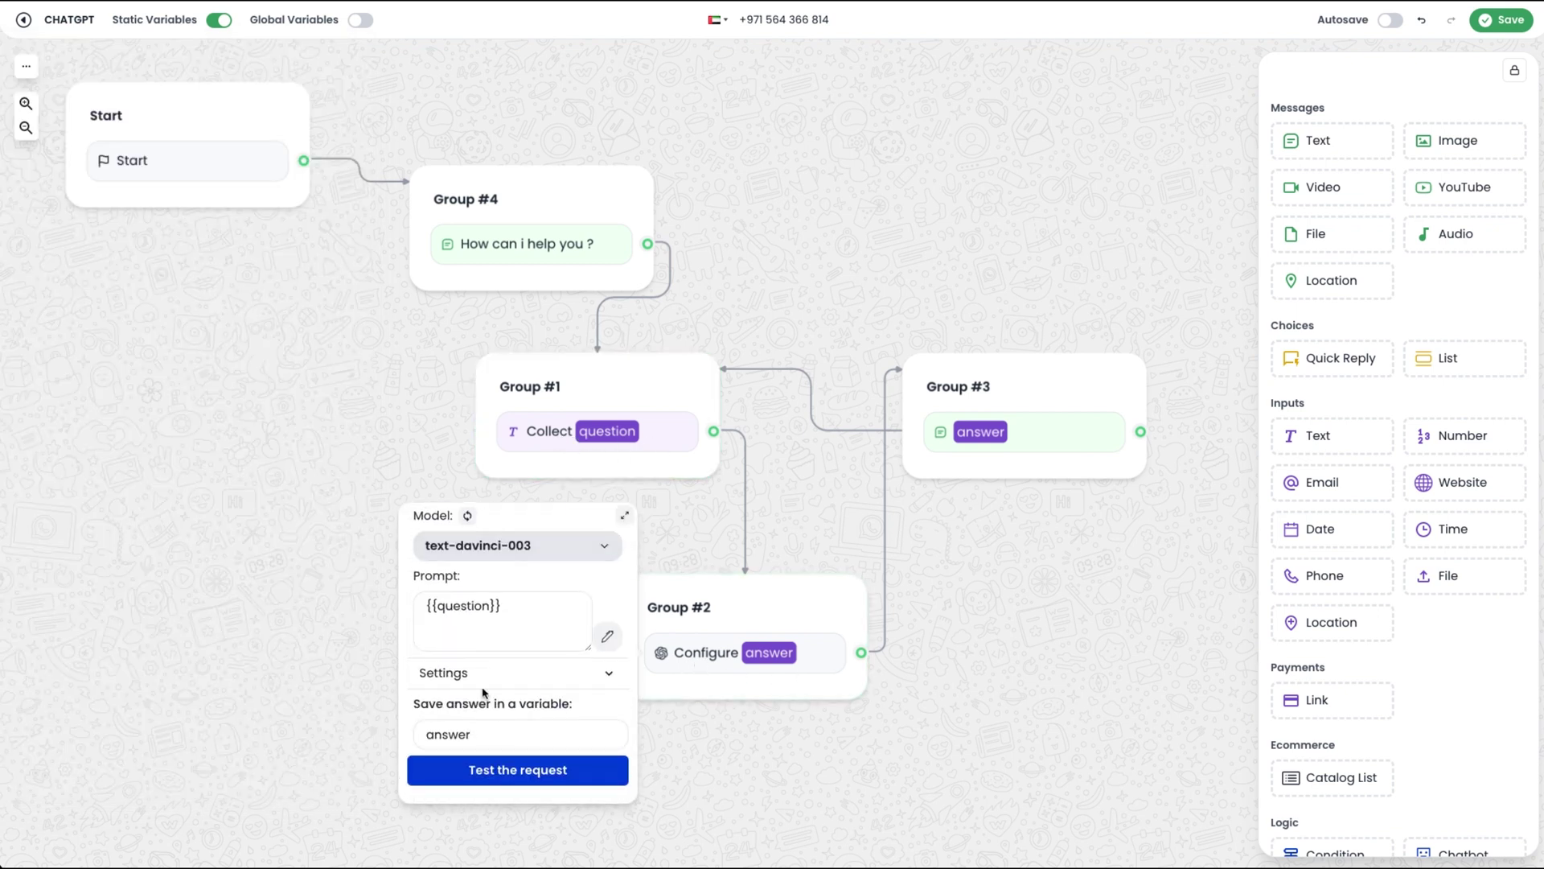
{"action": "left_click", "coordinate": [427, 605]}
{"action": "left_click", "coordinate": [606, 636]}
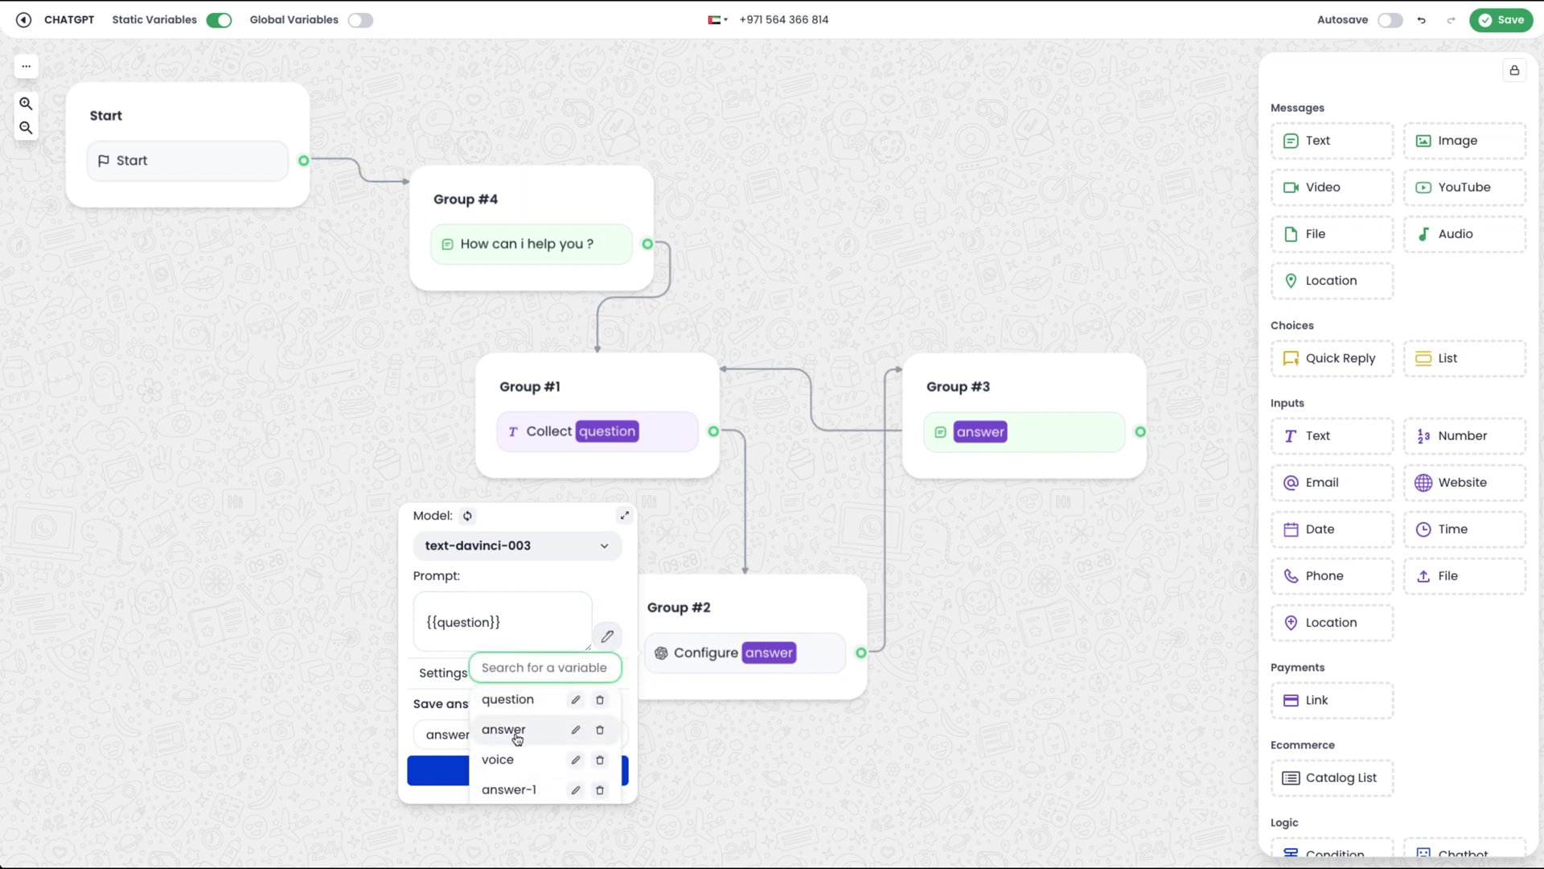
{"action": "left_click", "coordinate": [523, 734]}
{"action": "key", "text": "Return"}
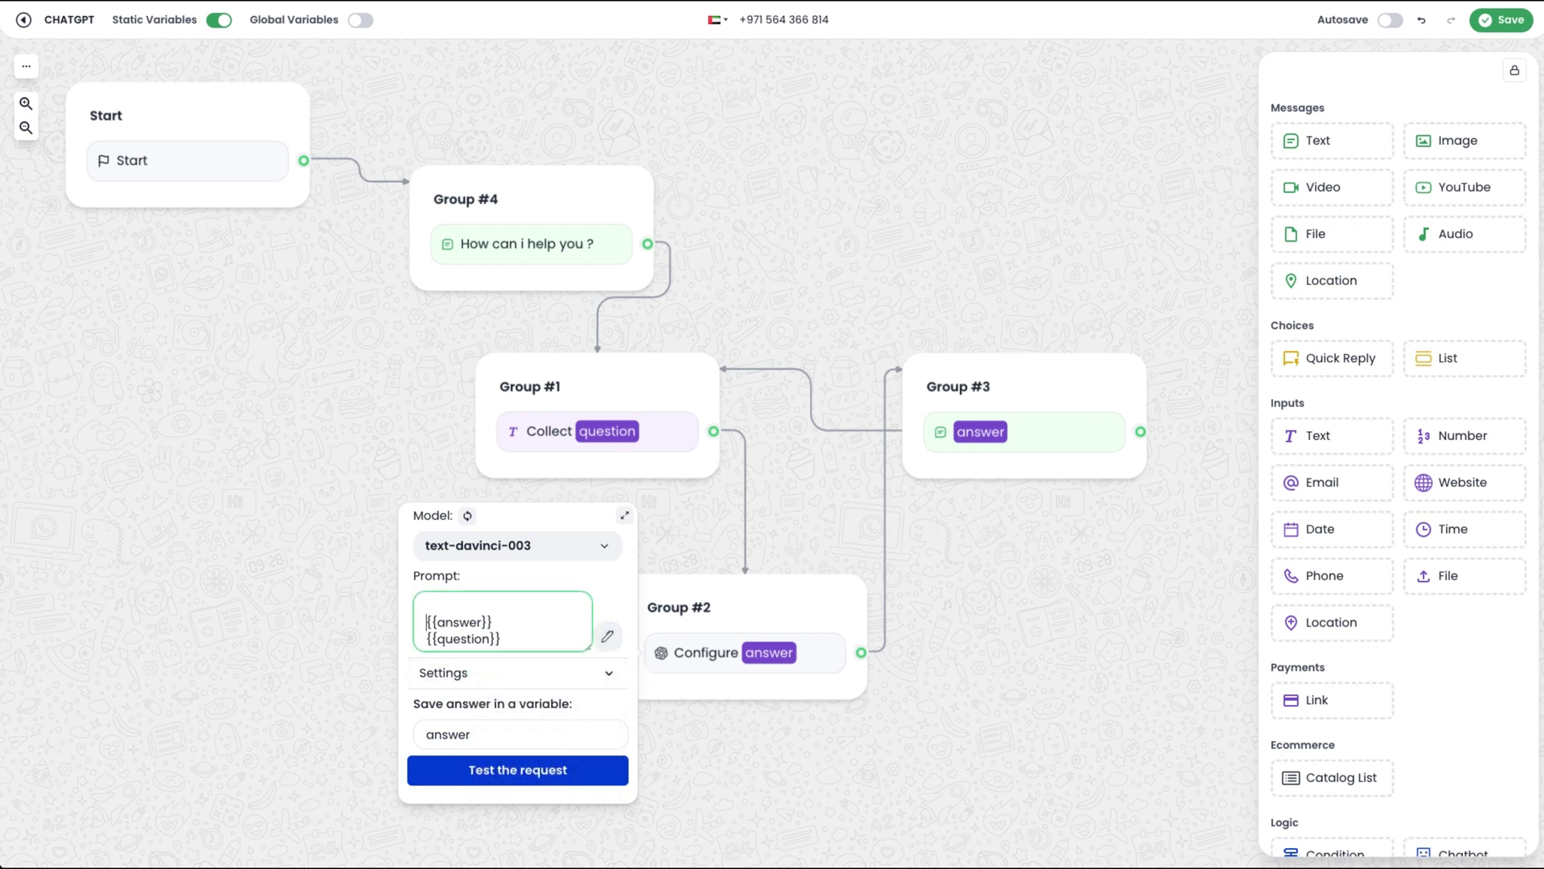
{"action": "left_click", "coordinate": [945, 693]}
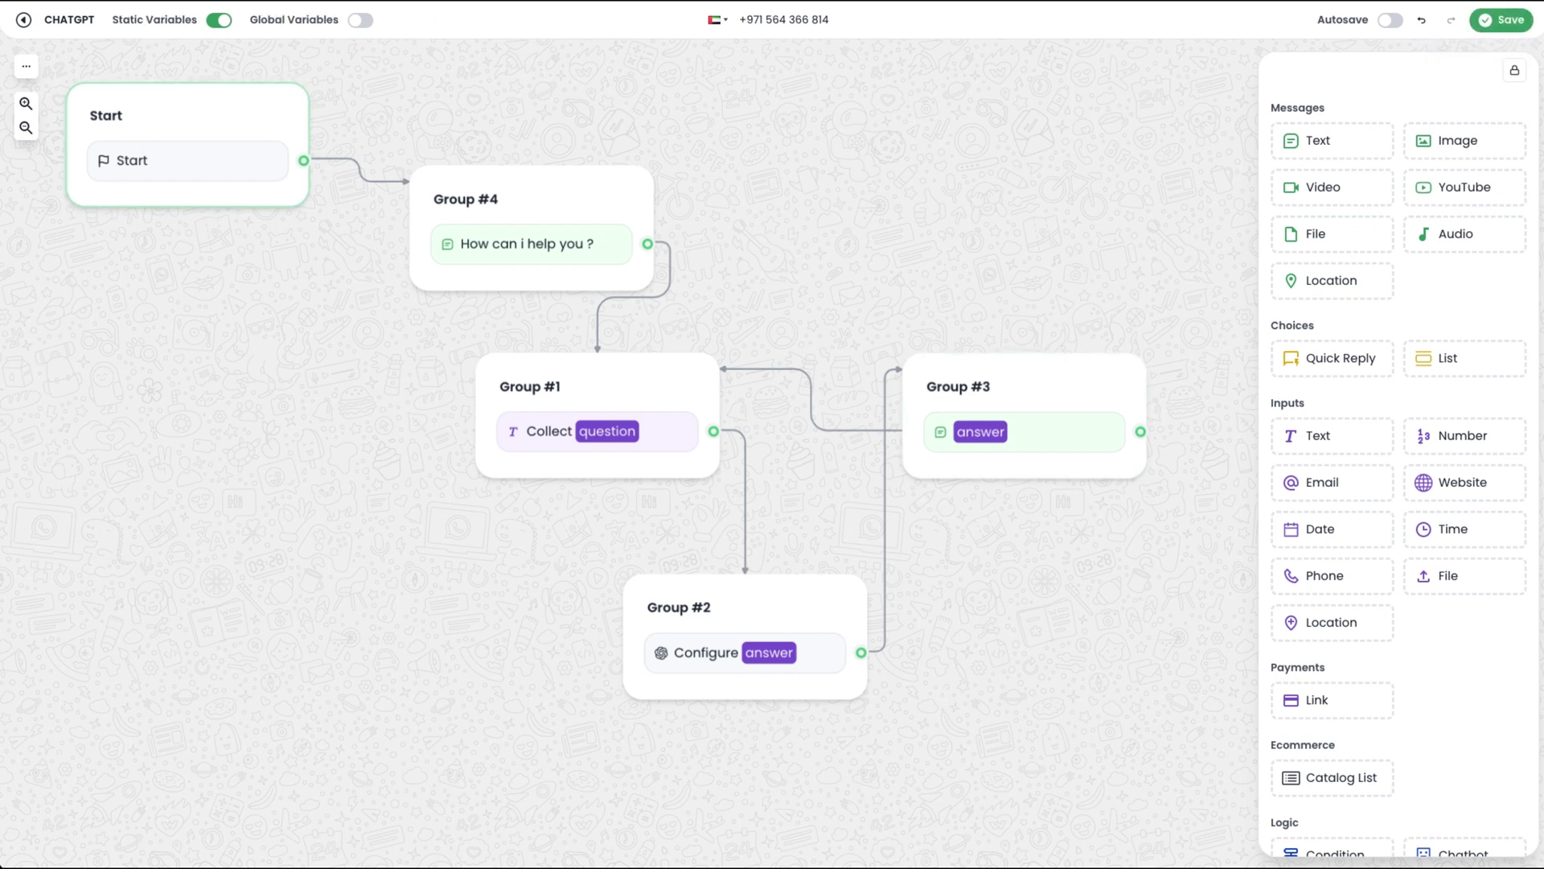
Step: Send the follow-up messages "what all are the main attractions there" and "more attractions please" in the test chat
{"action": "type", "text": "w"}
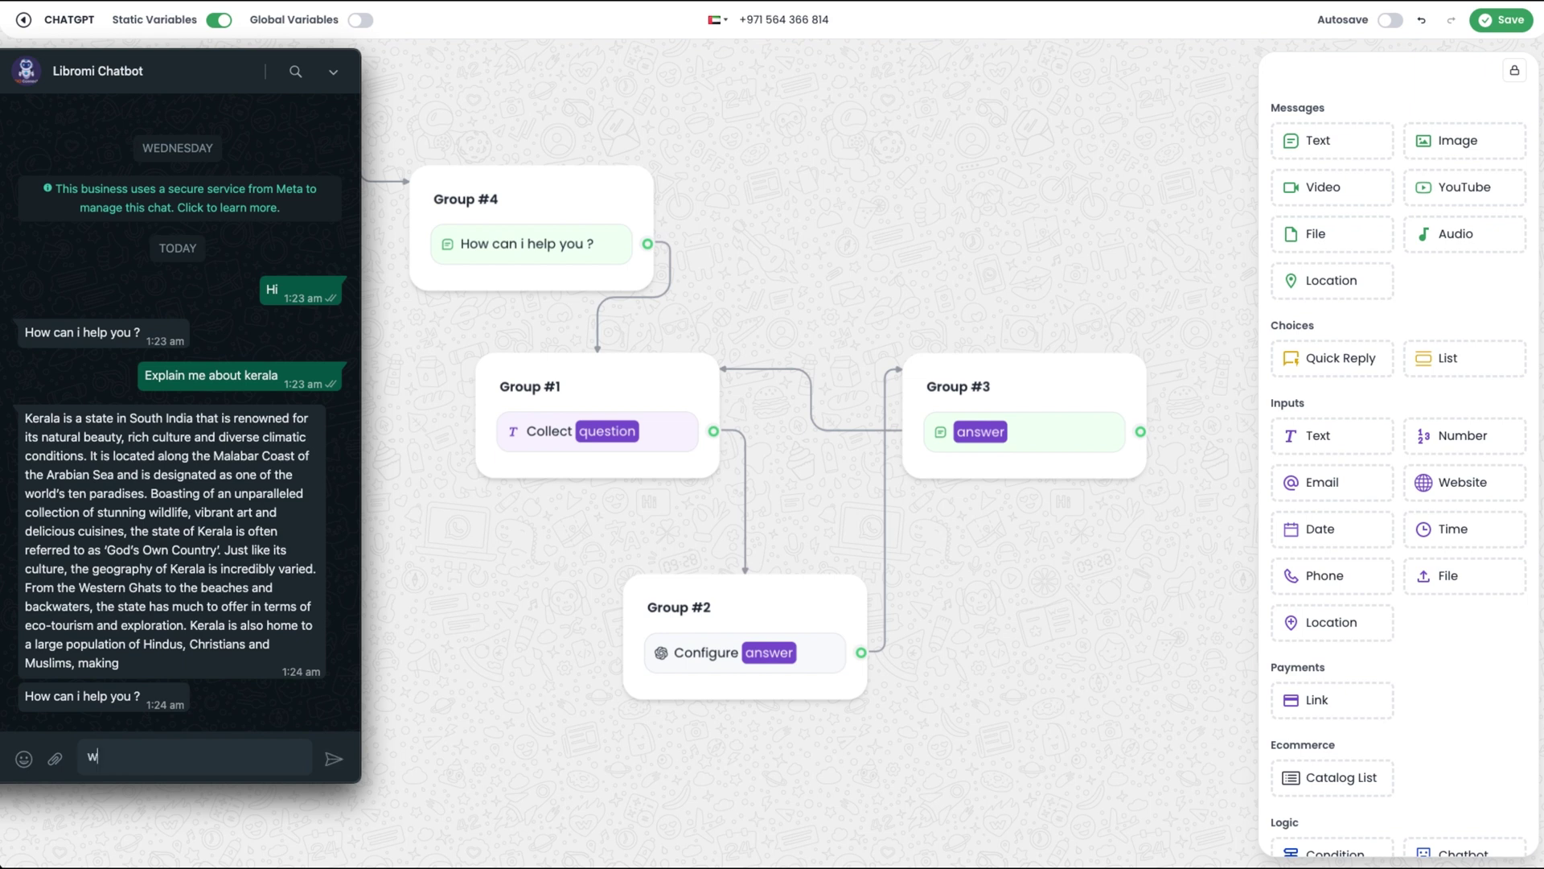
{"action": "type", "text": "hat all are the main attractions there"}
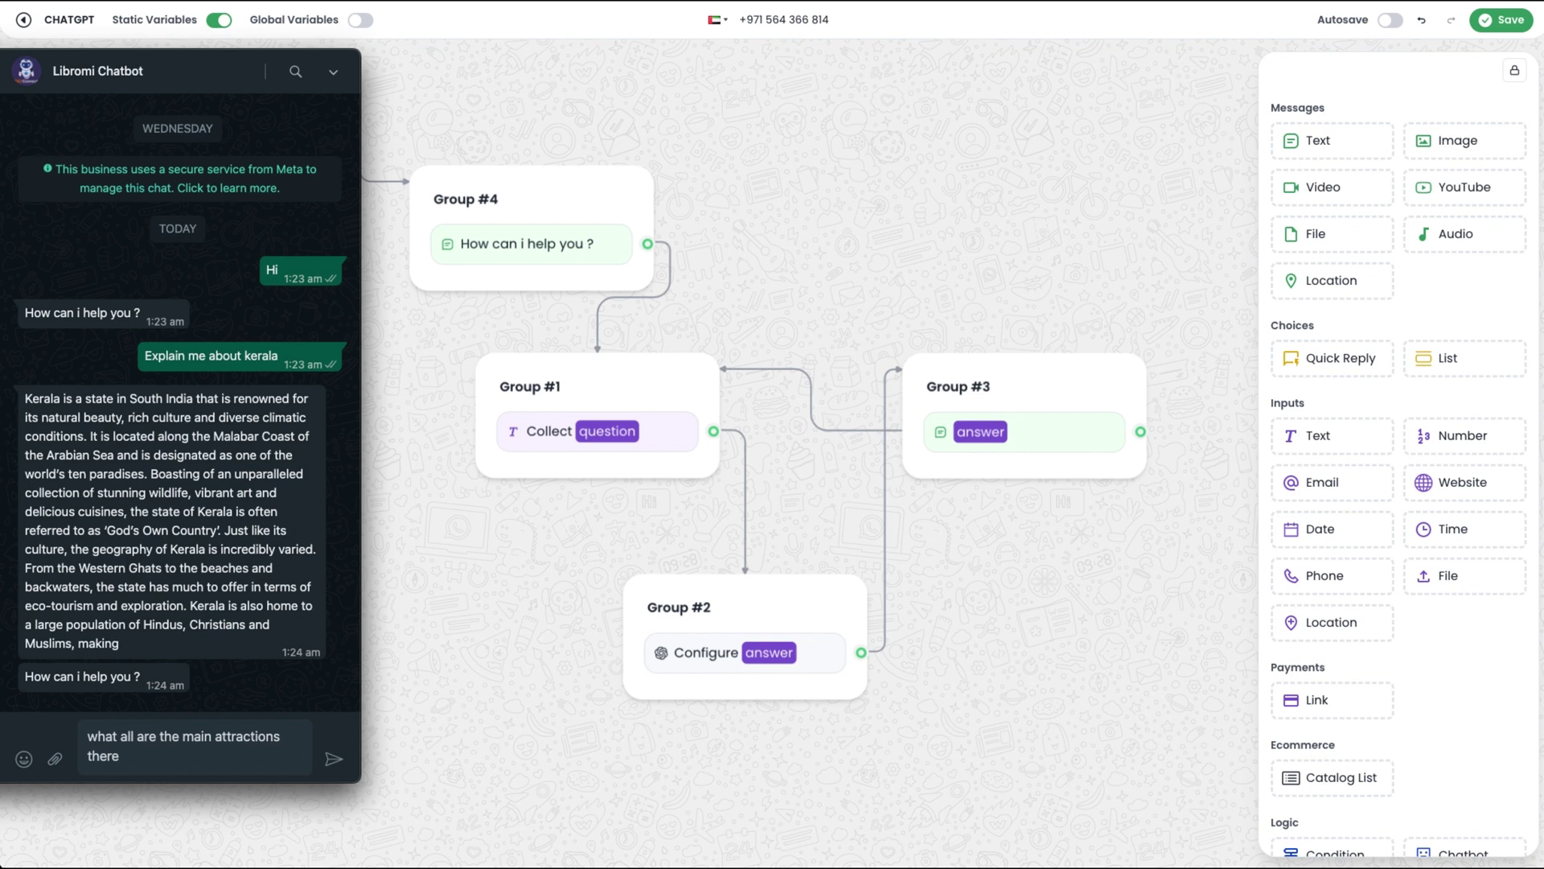
{"action": "key", "text": "Return"}
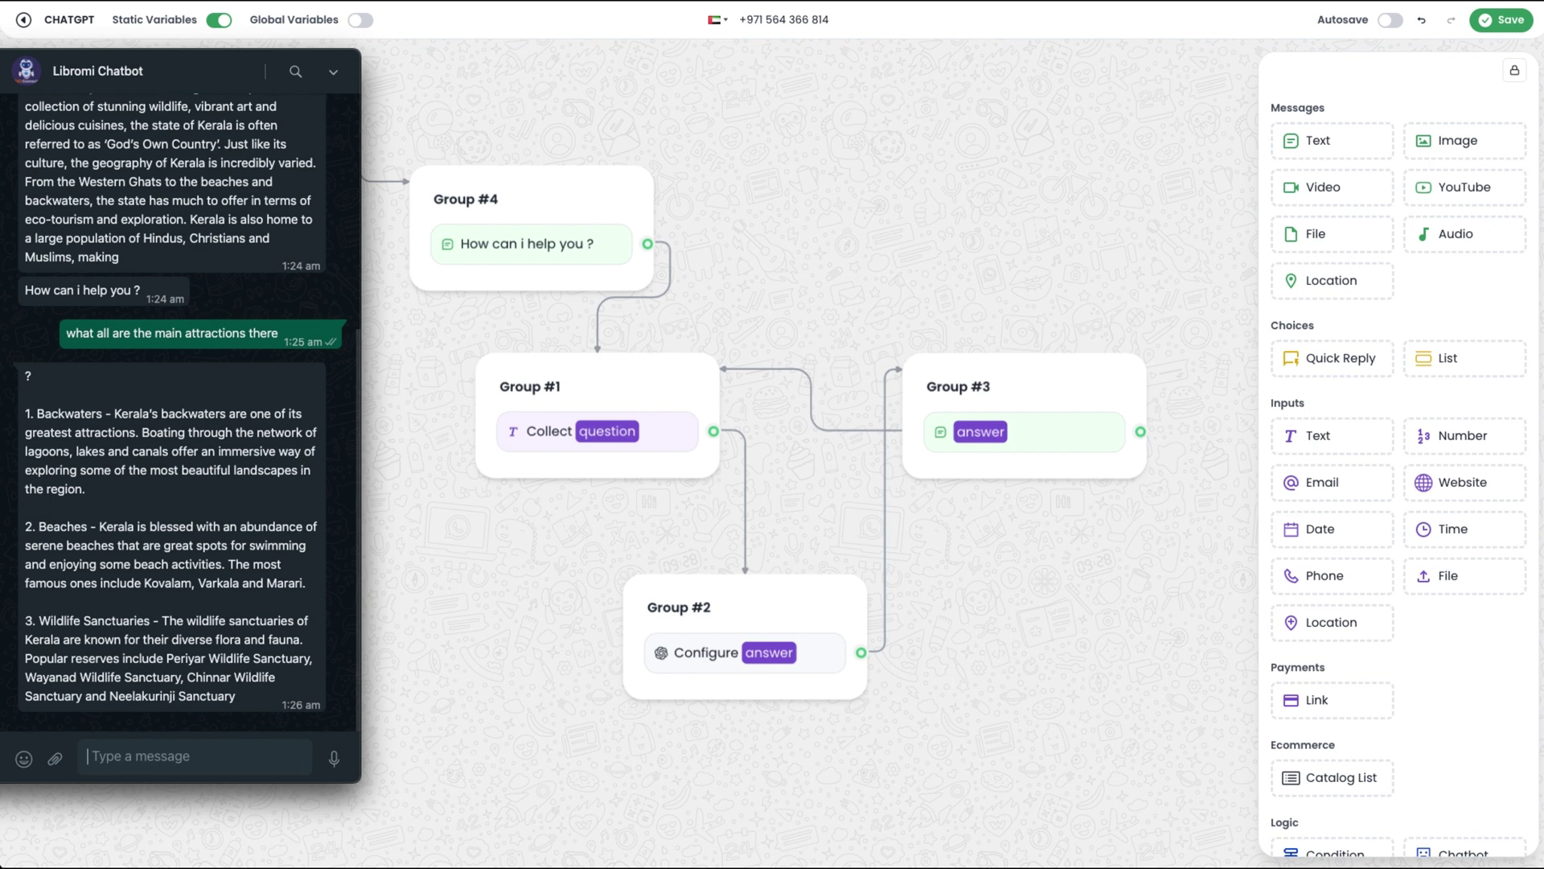
{"action": "type", "text": "more attractions please"}
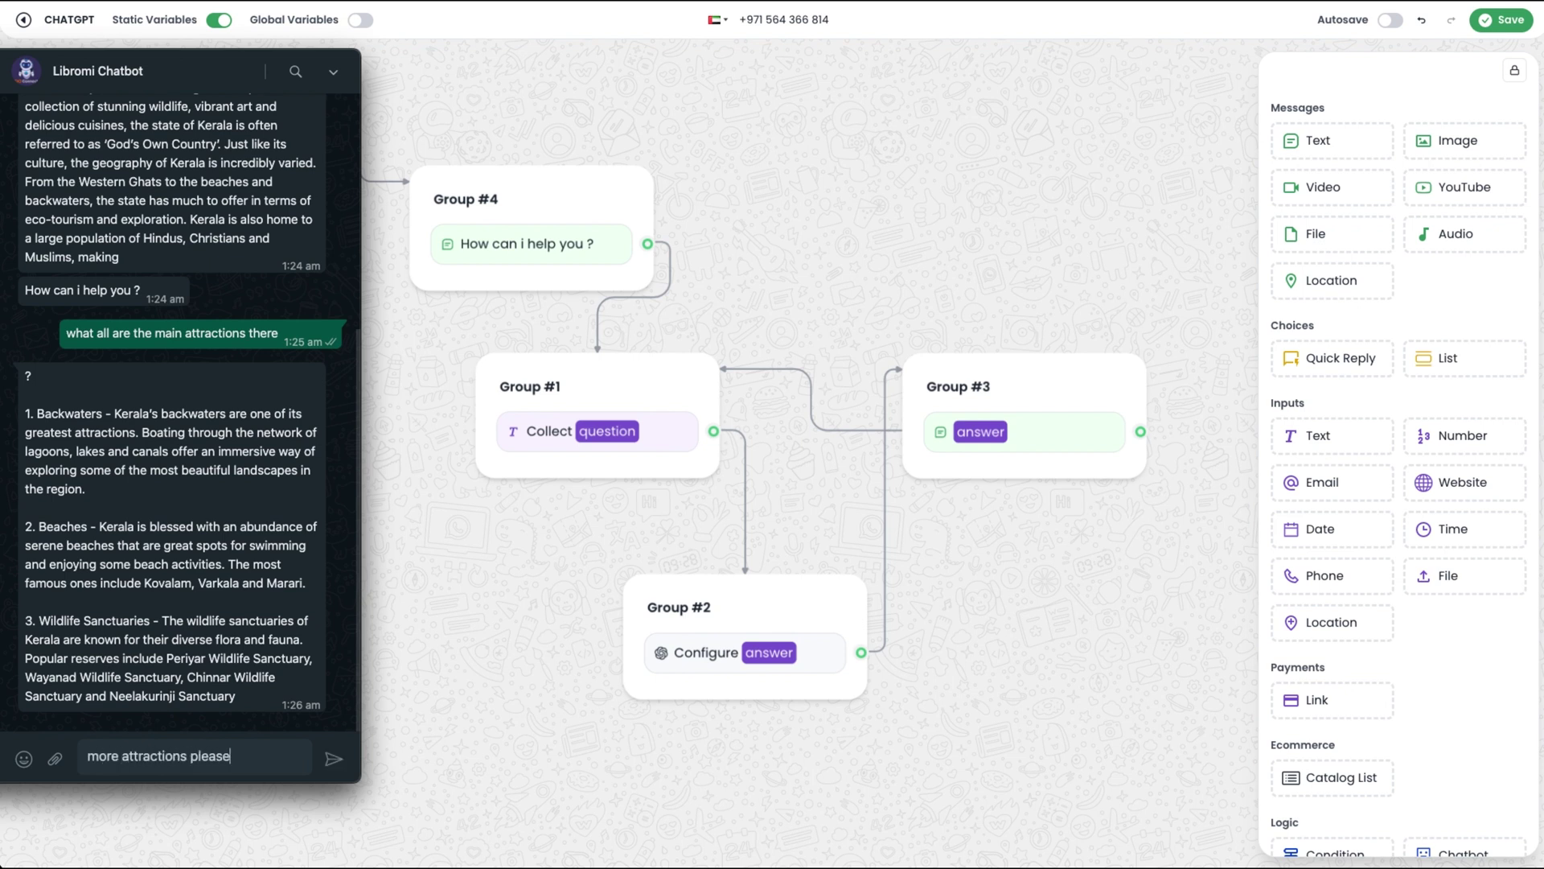
{"action": "key", "text": "Return"}
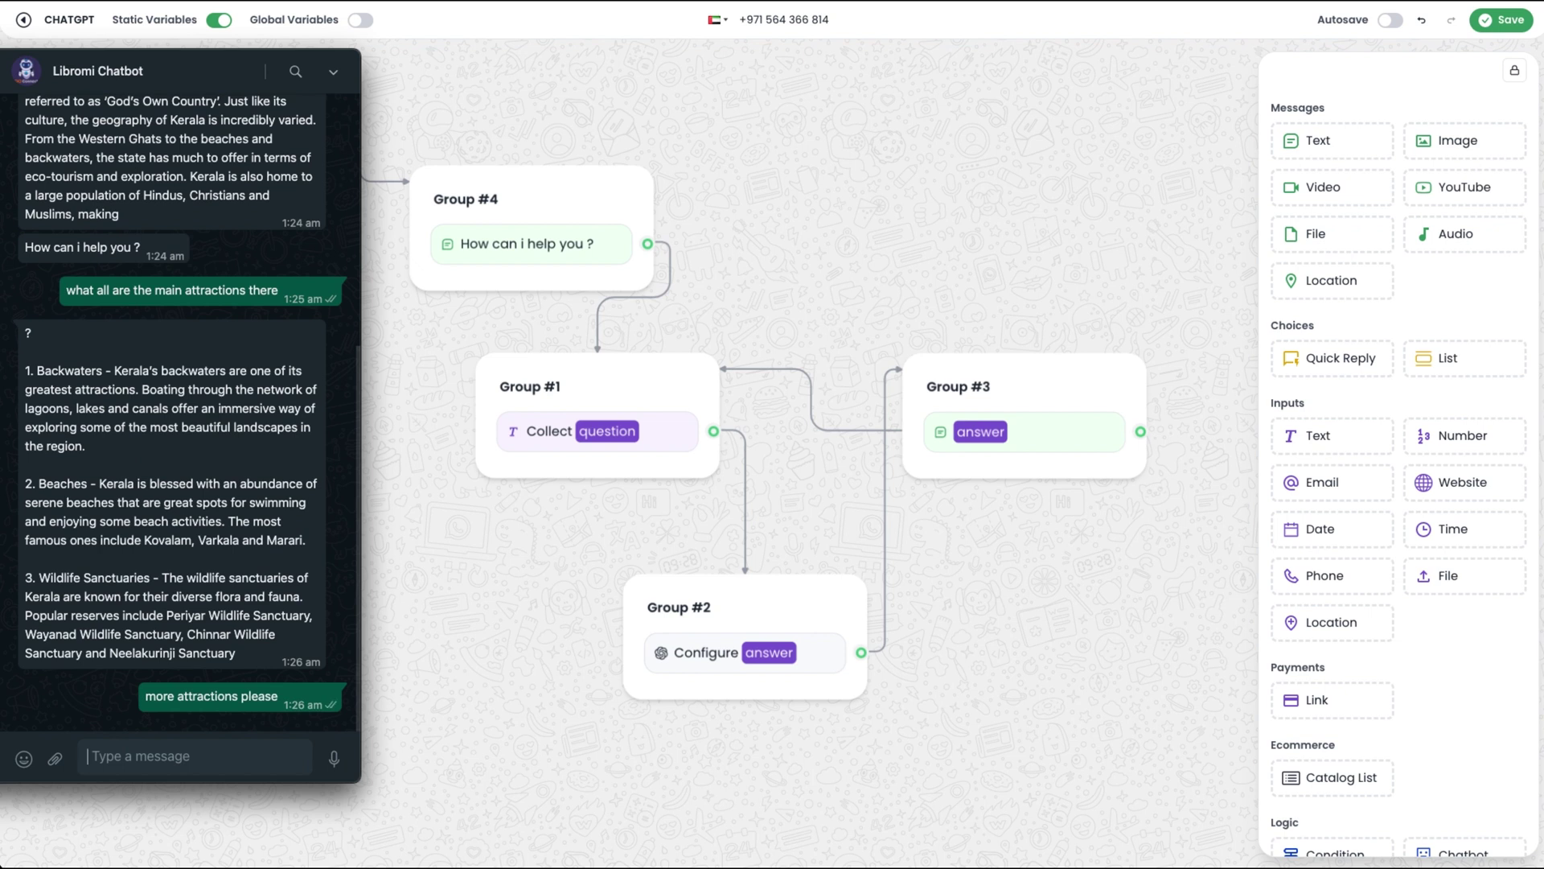
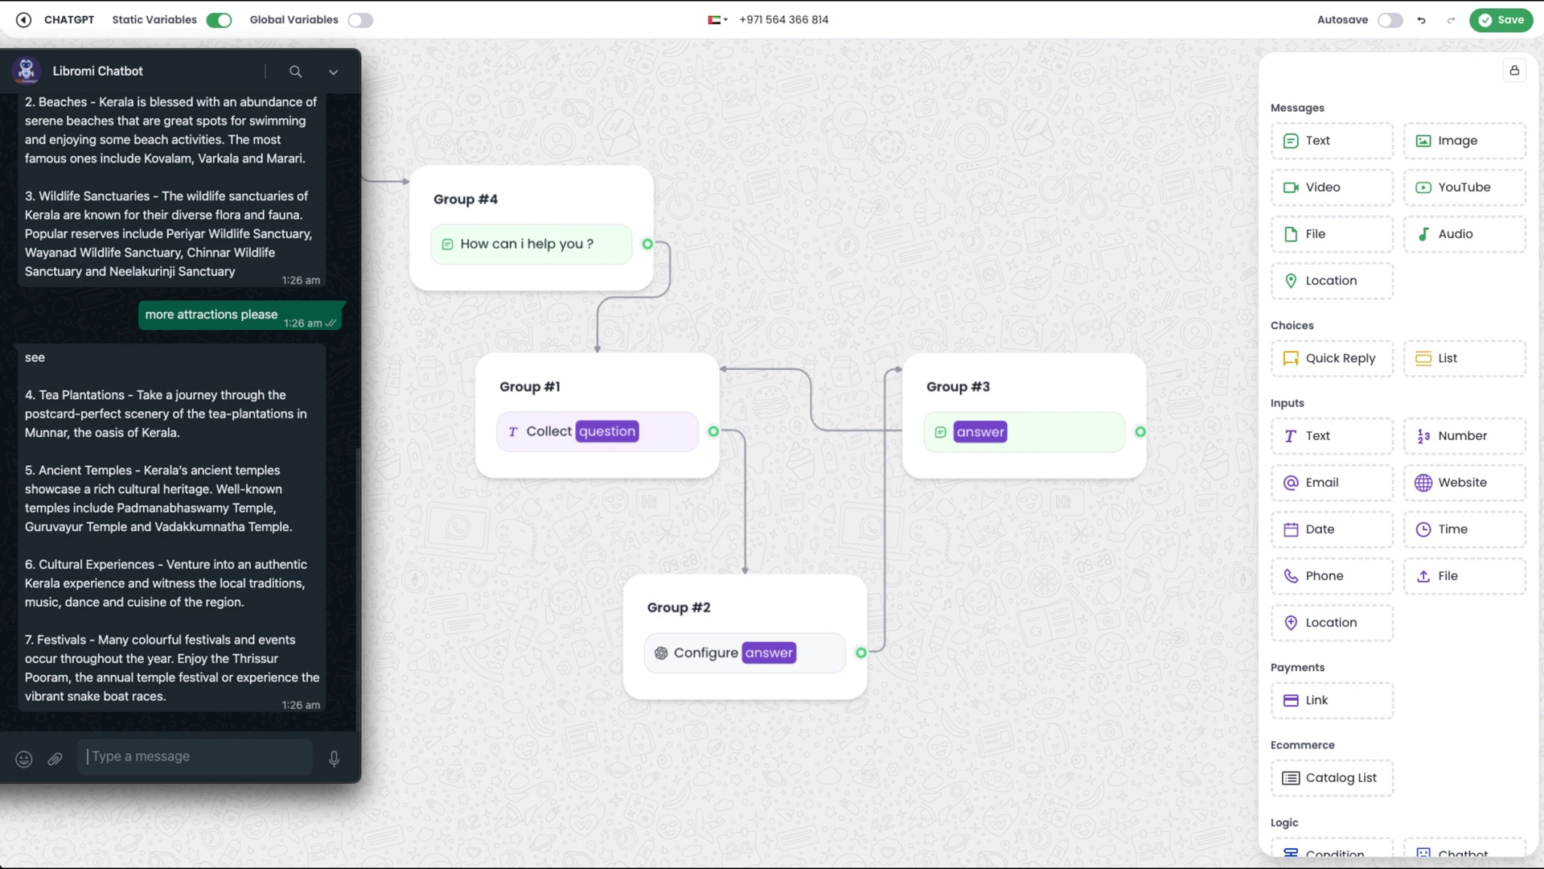
{"action": "key", "text": "Escape"}
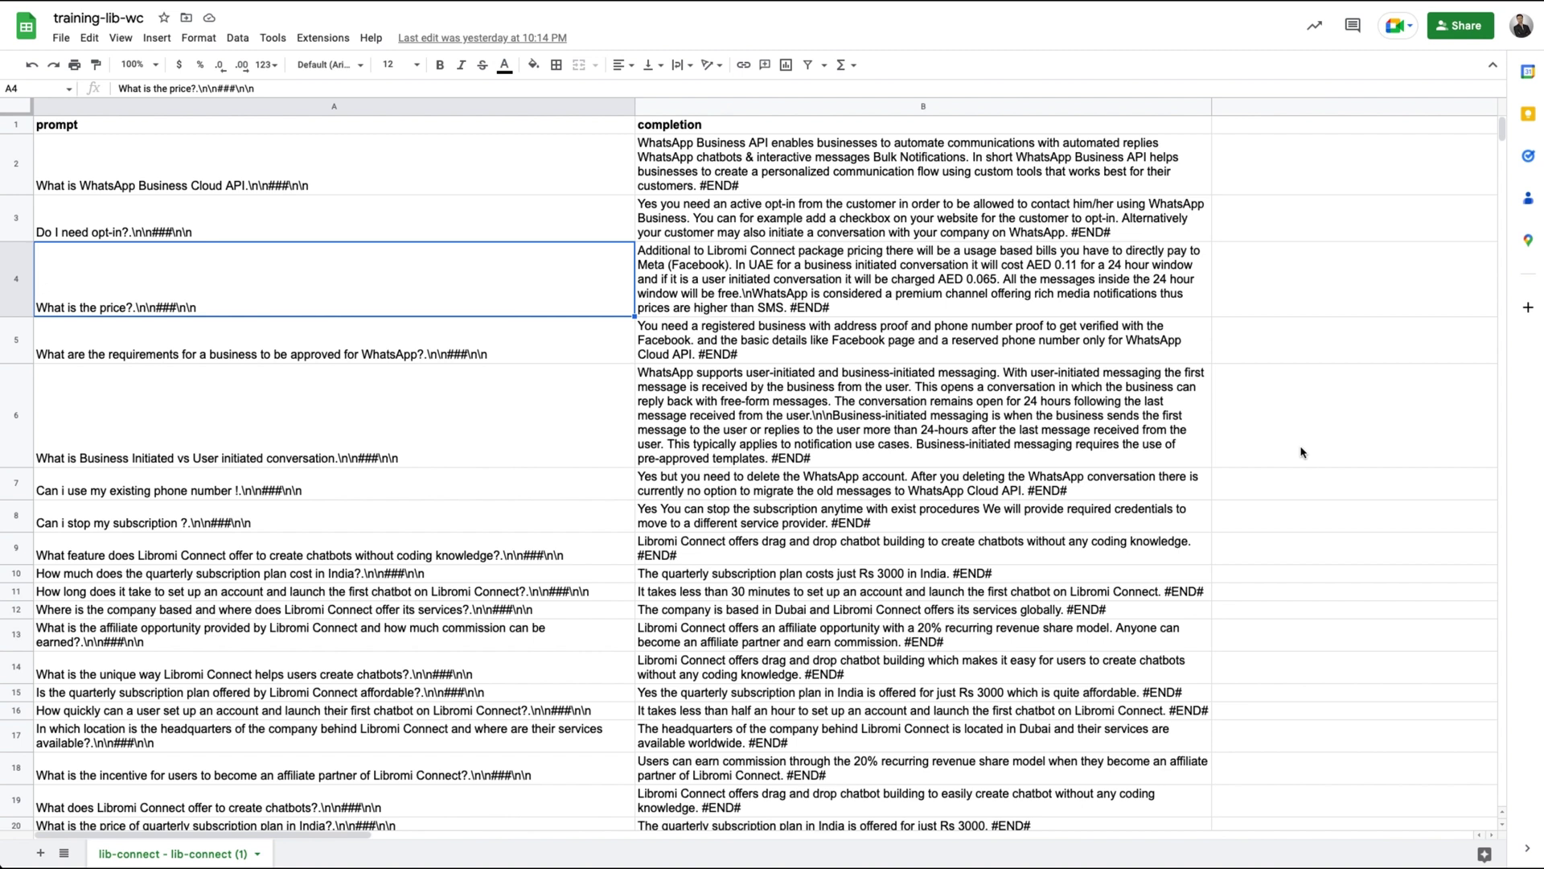
Step: Leave the CHATGPT flow editor and open the Fine Tune tool from the chatbot dashboard
{"action": "left_click", "coordinate": [1302, 451]}
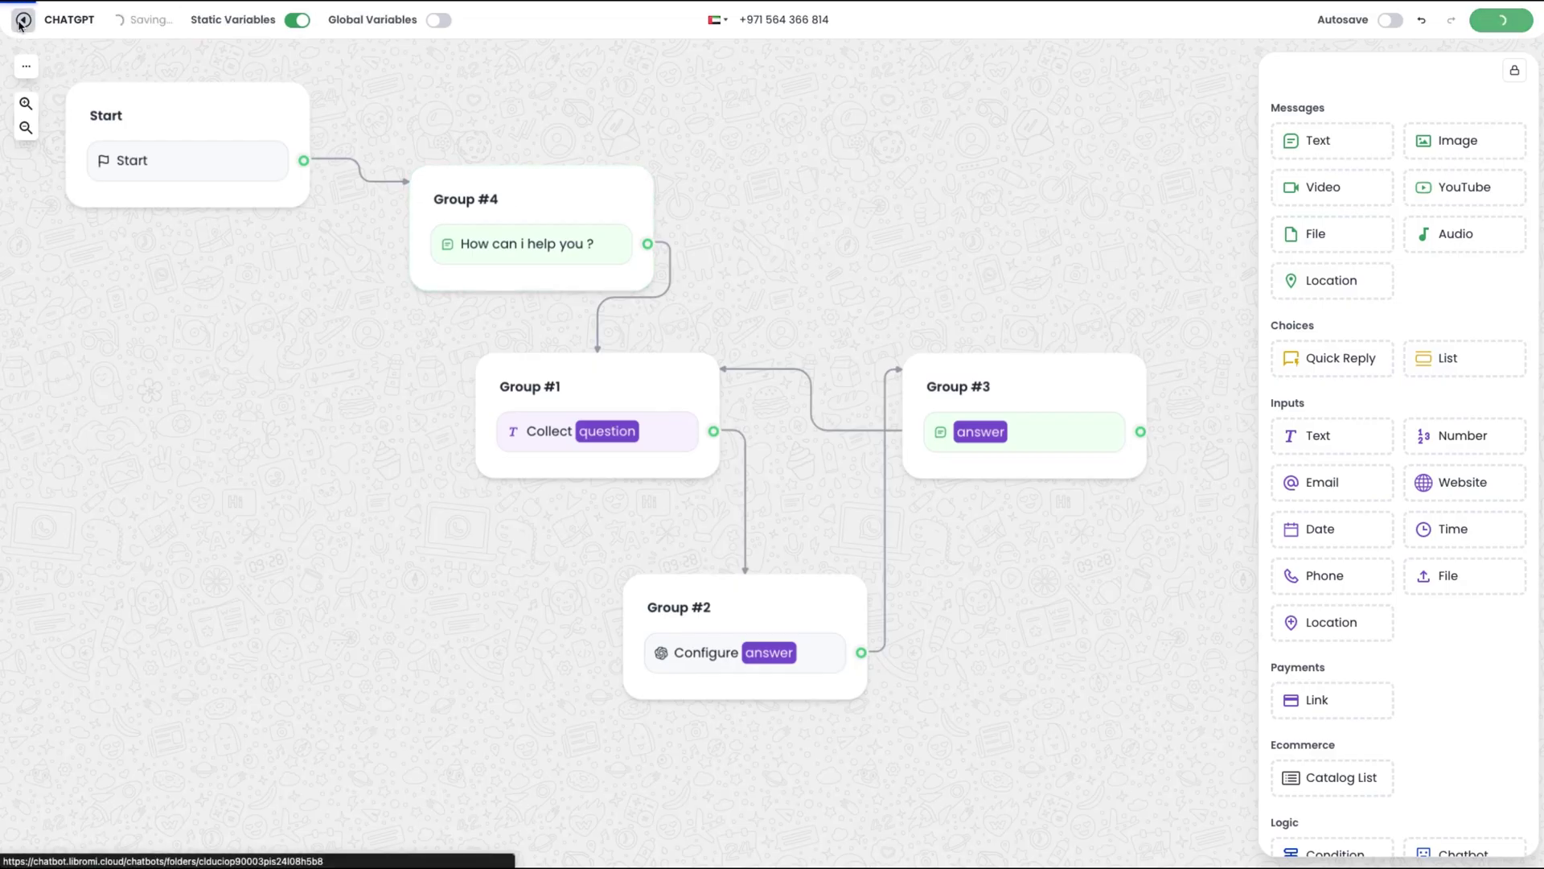
{"action": "left_click", "coordinate": [21, 22]}
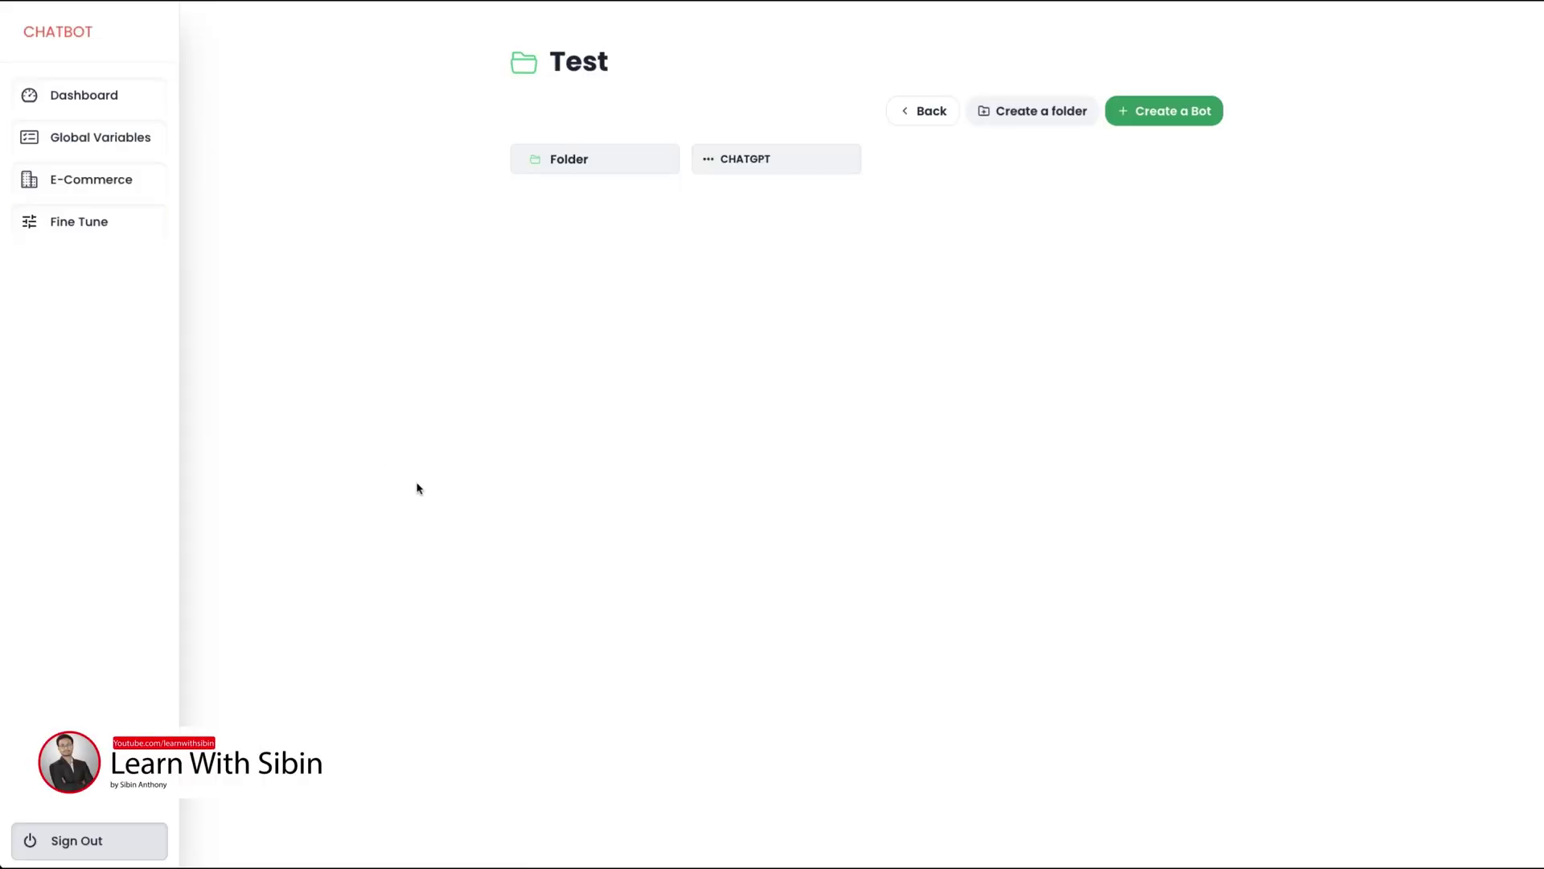
{"action": "left_click", "coordinate": [104, 229]}
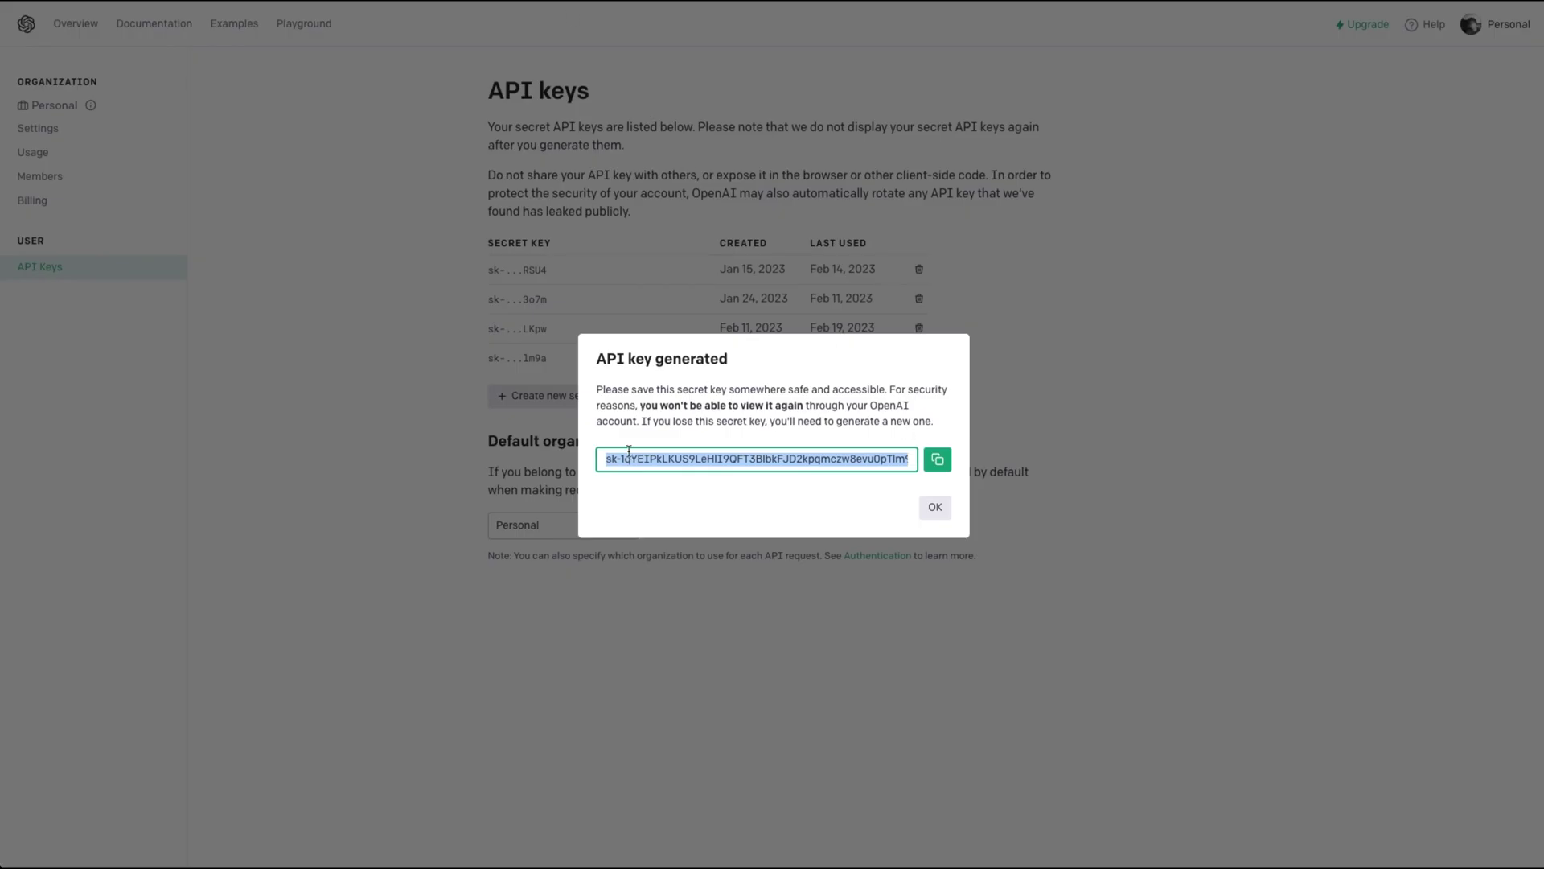
Step: Copy the newly generated OpenAI API key and sign in to Fine Tune OpenAI with it
{"action": "left_click", "coordinate": [935, 461]}
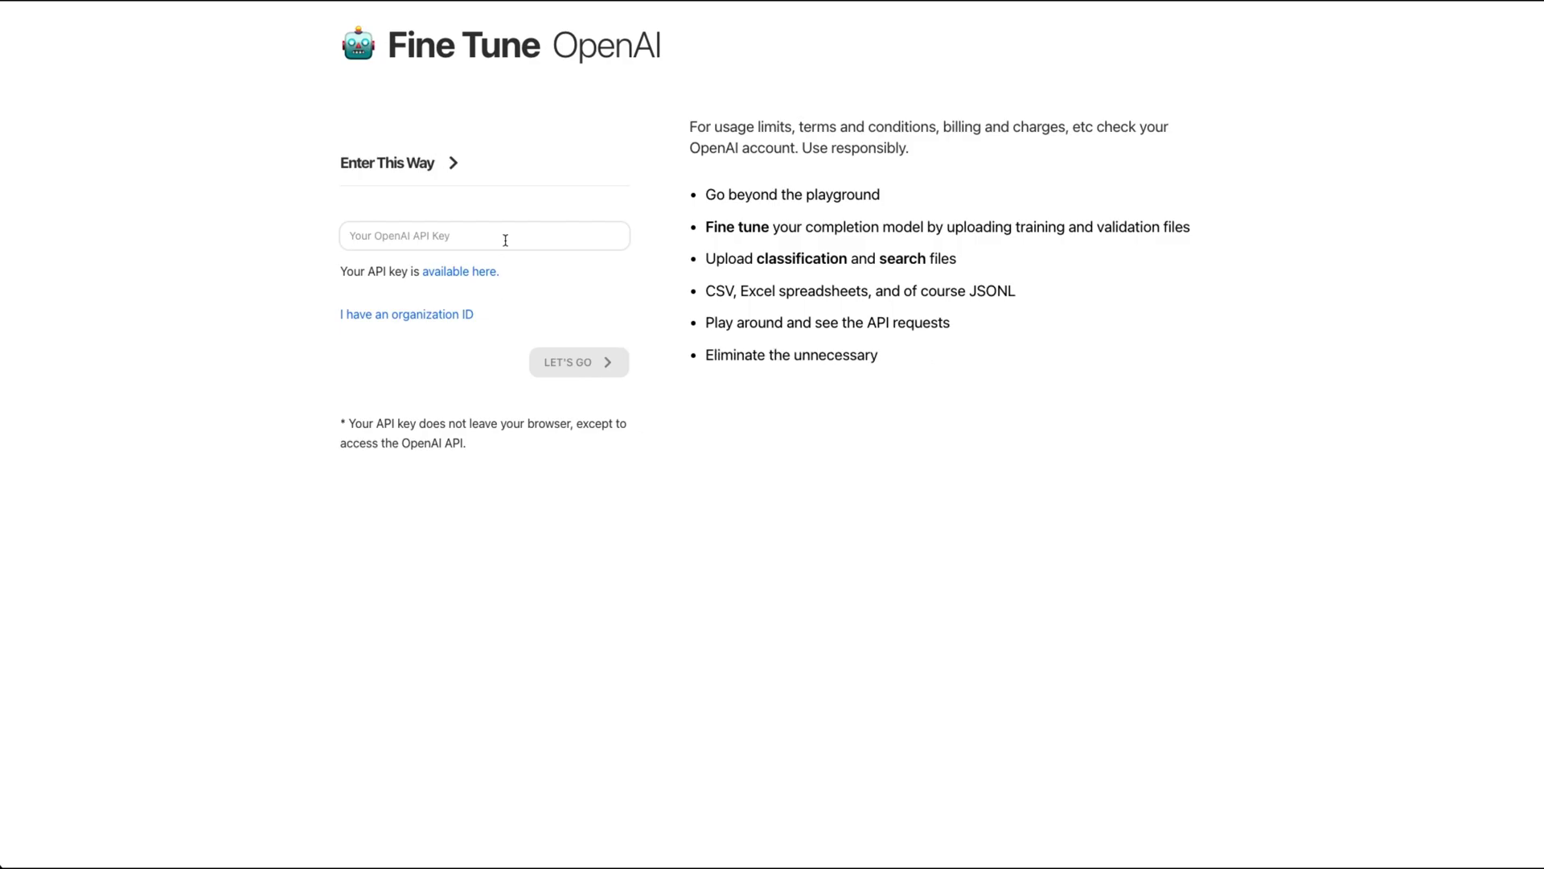
{"action": "left_click", "coordinate": [505, 240]}
{"action": "key", "text": "super+v"}
{"action": "left_click", "coordinate": [590, 363]}
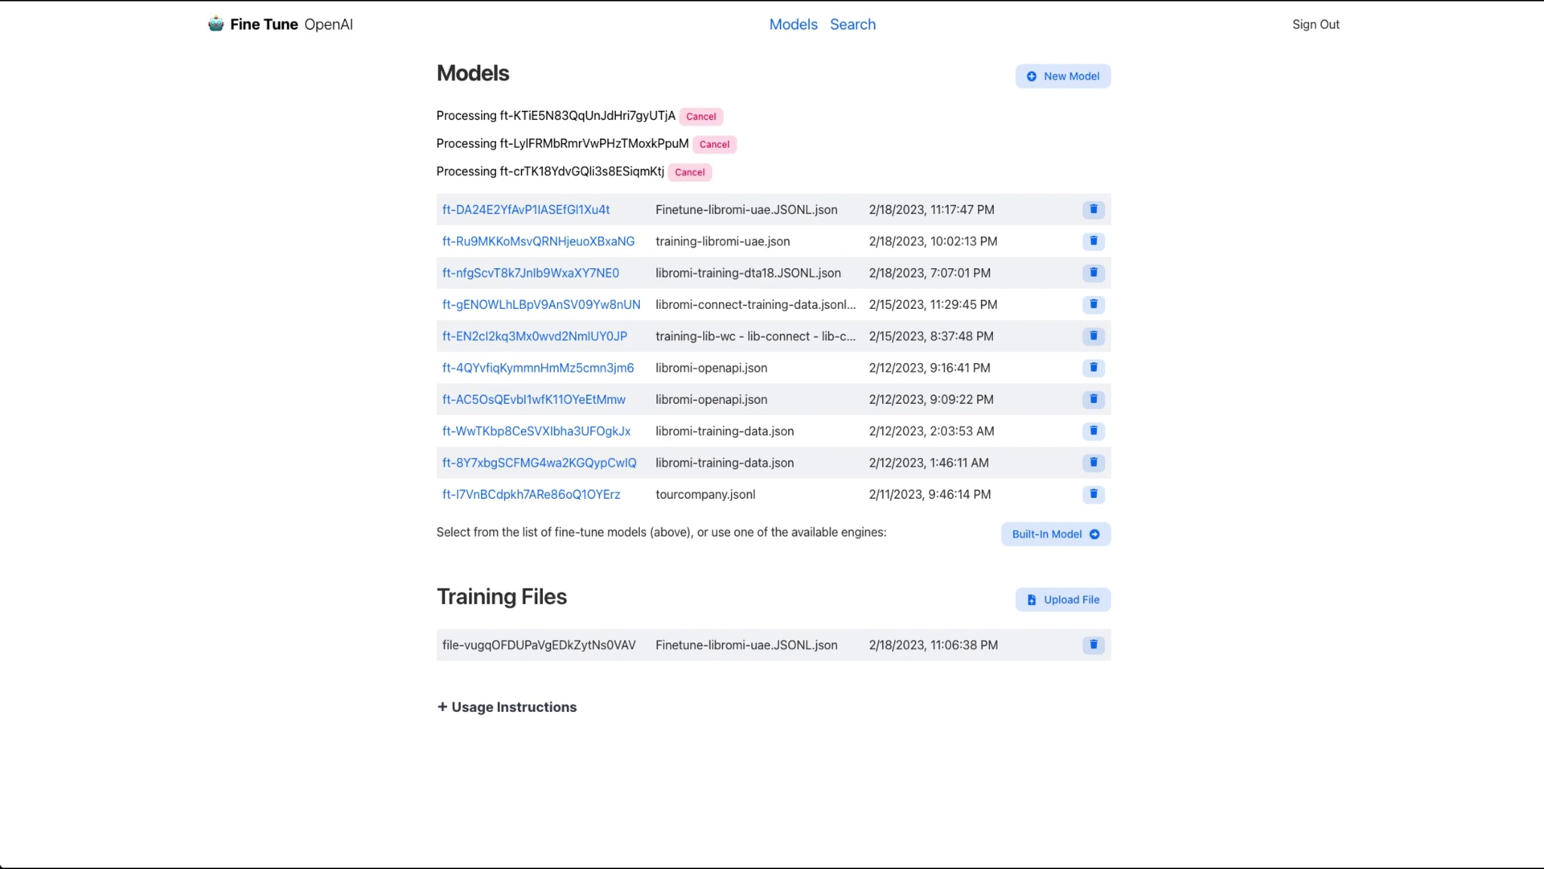
Step: Open the file selection for uploading a training file and cancel it
{"action": "left_click", "coordinate": [1068, 605]}
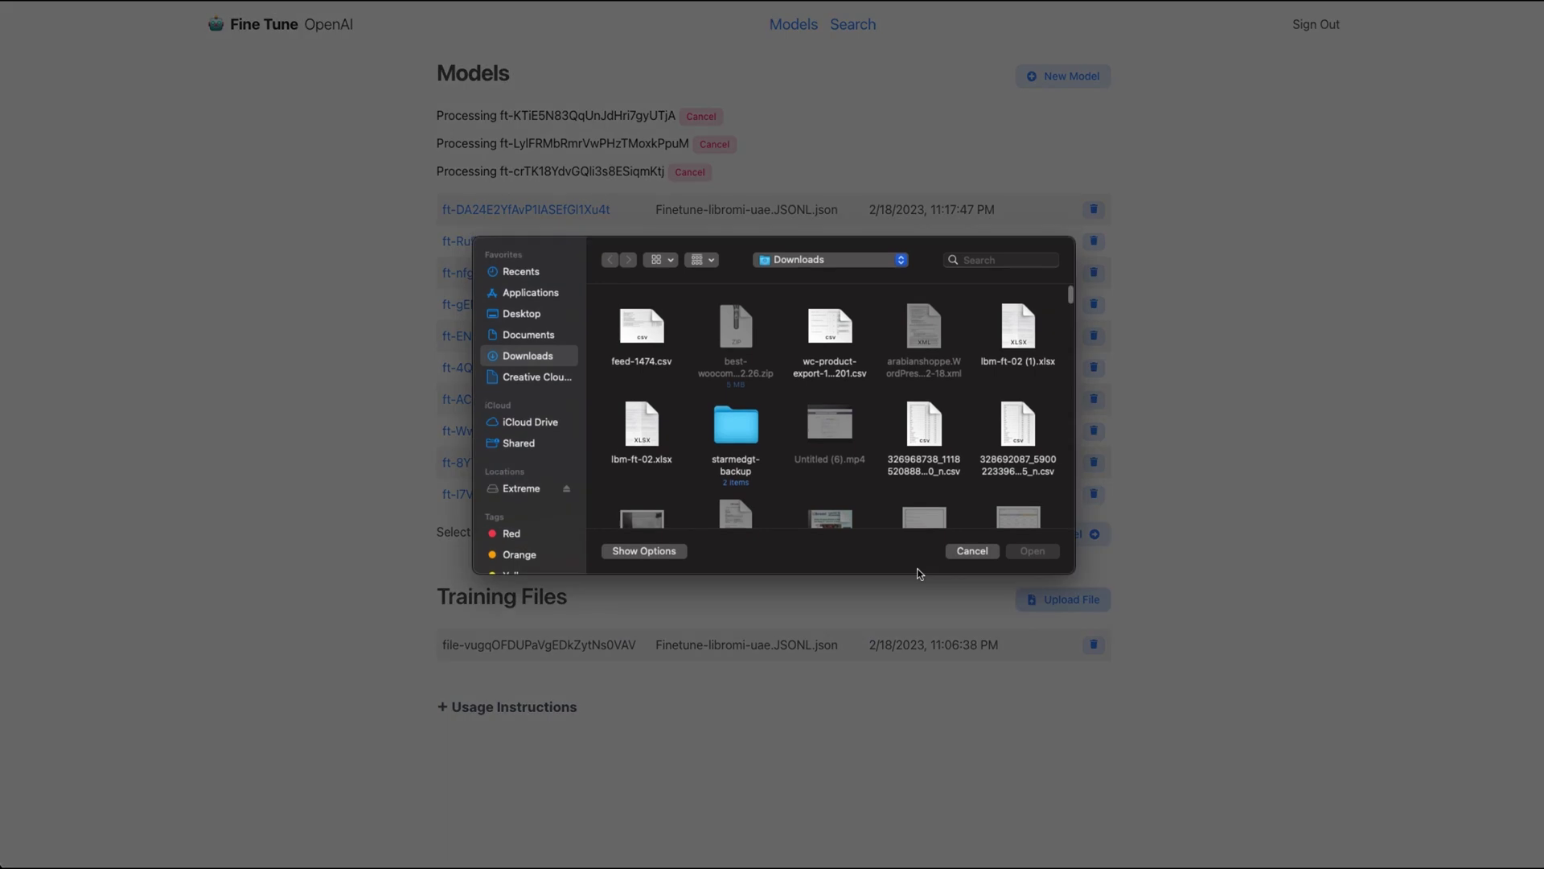
{"action": "left_click", "coordinate": [968, 555]}
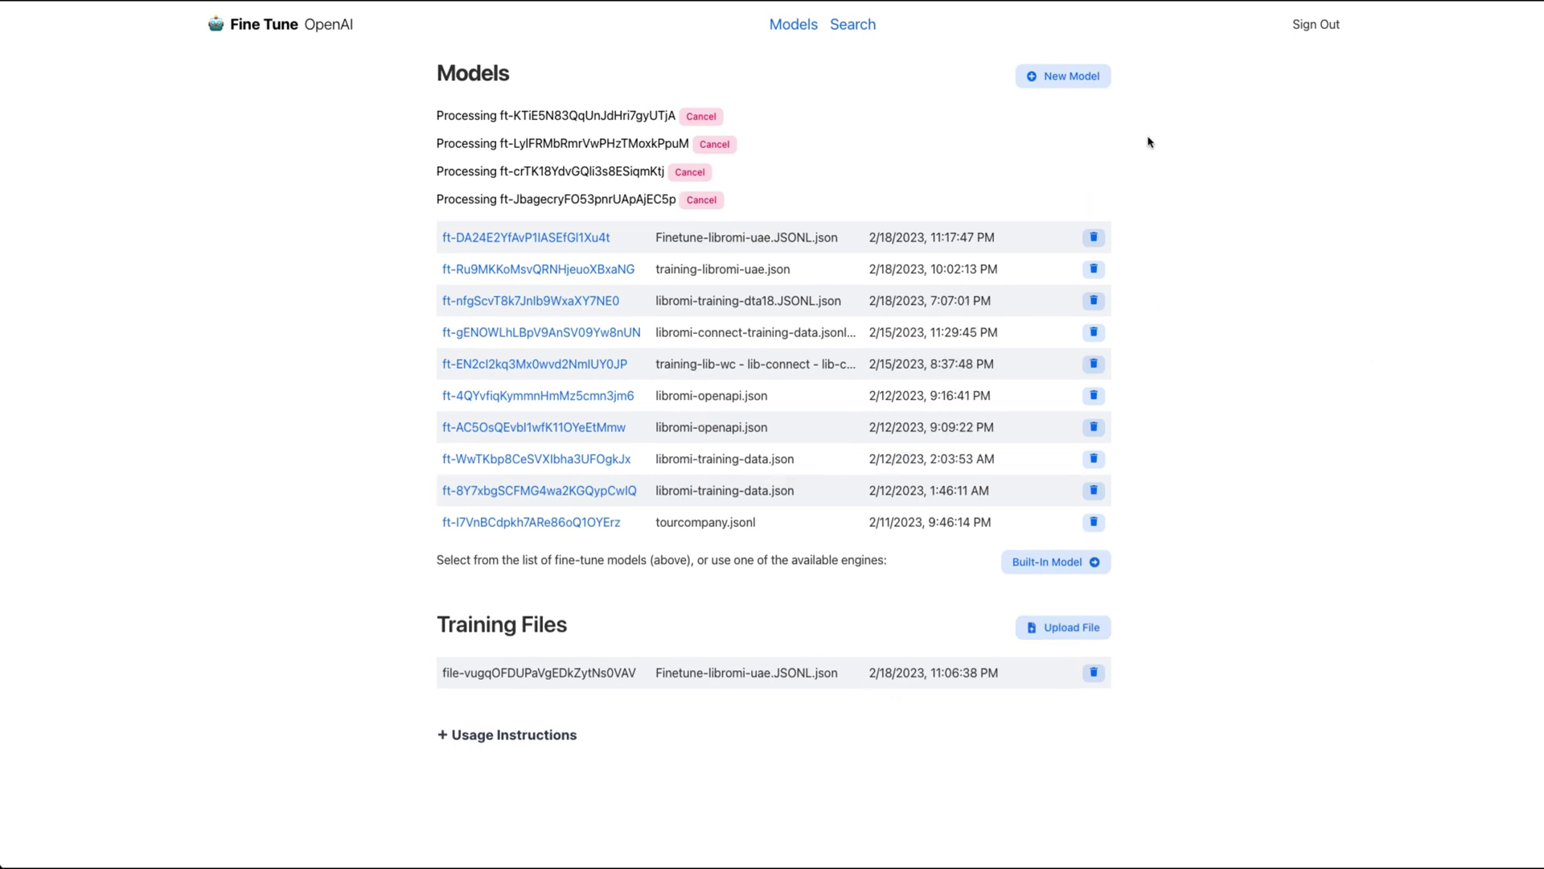
Step: Set up a new completions model with the davinci engine and training file Finetune-libromi-uae.JSONL.json, then return to the models list without creating it
{"action": "left_click", "coordinate": [1070, 78]}
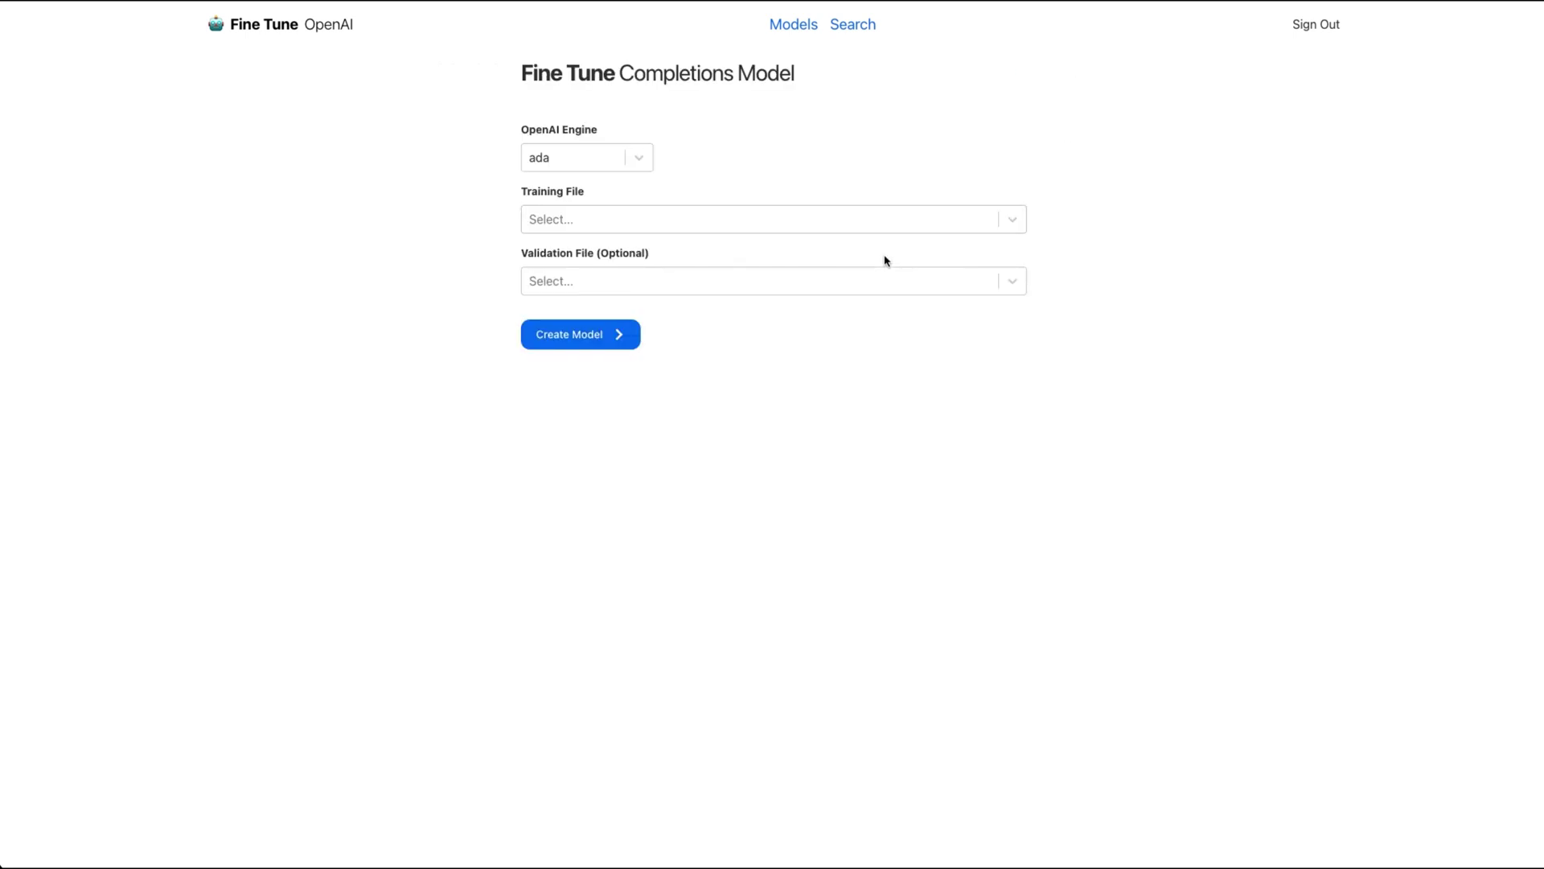
{"action": "left_click", "coordinate": [634, 158]}
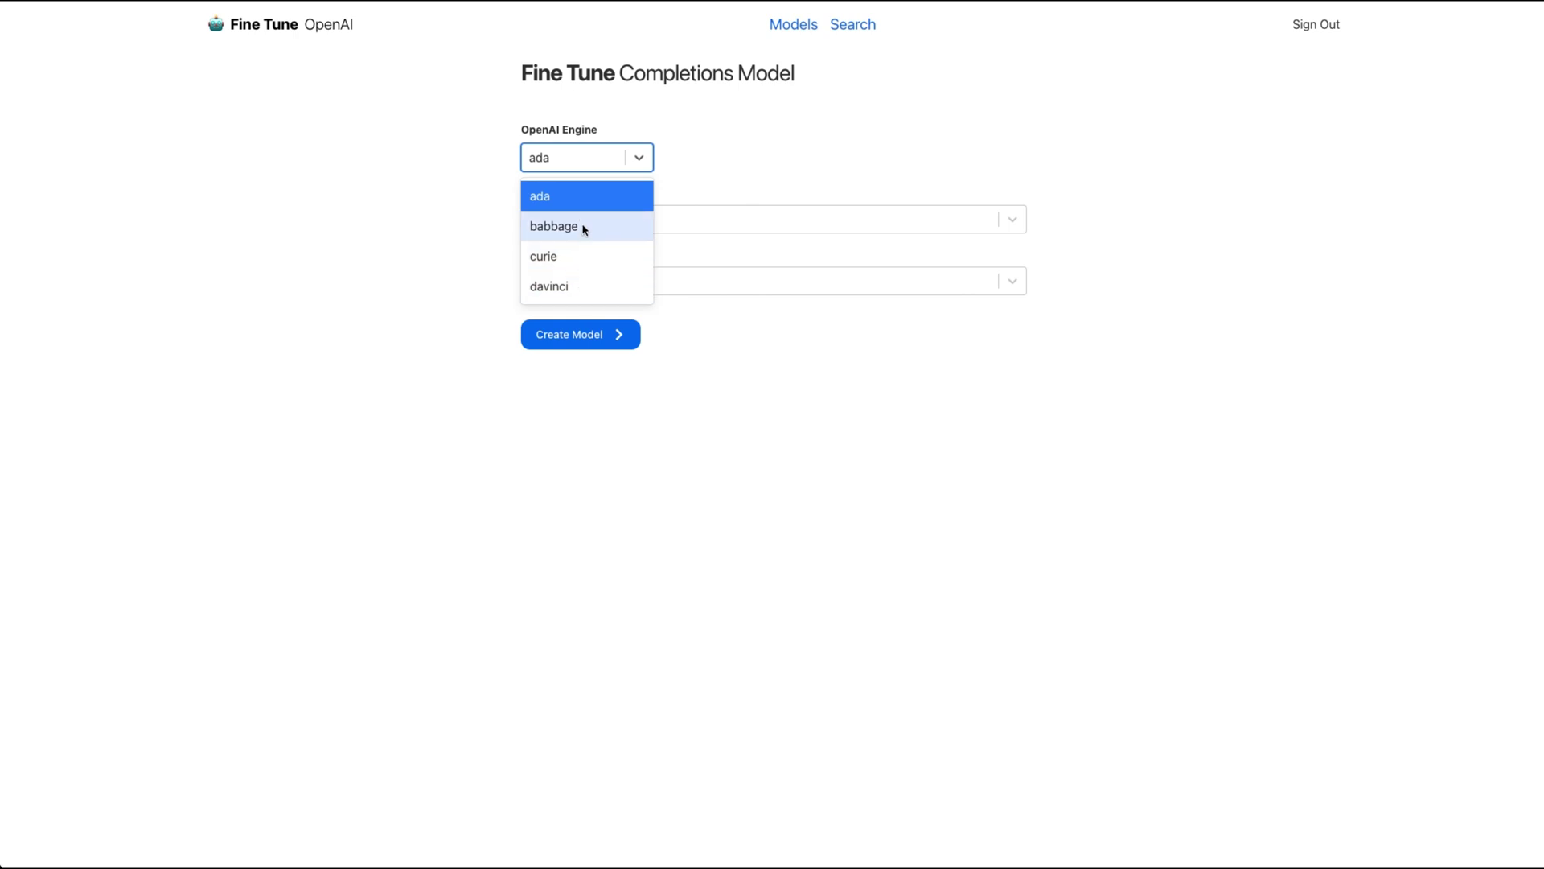
{"action": "left_click", "coordinate": [597, 288]}
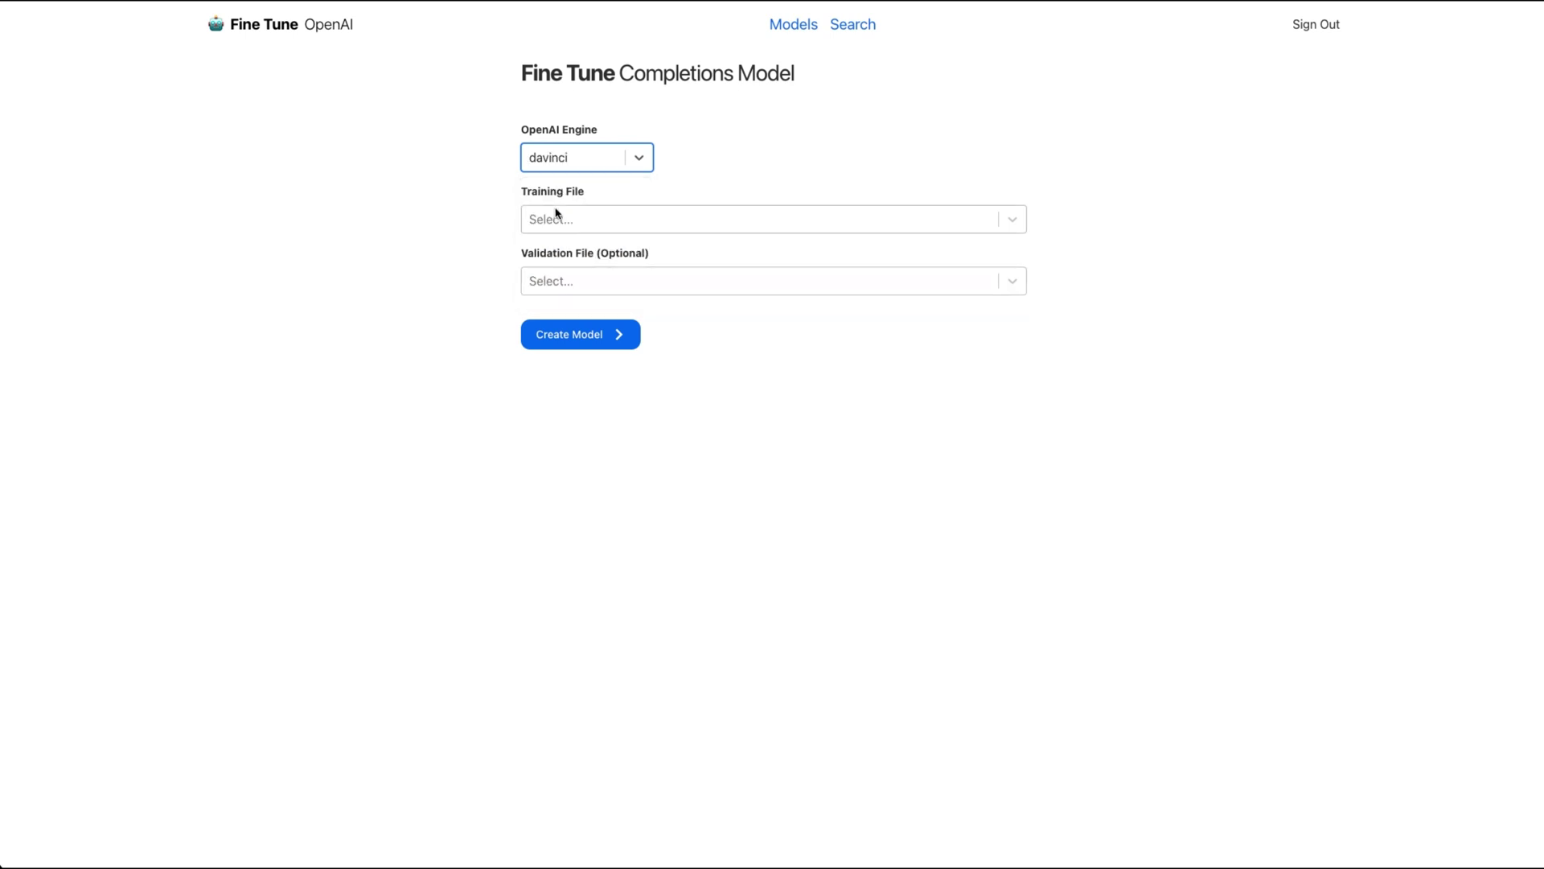
{"action": "left_click", "coordinate": [604, 220]}
{"action": "left_click", "coordinate": [594, 257]}
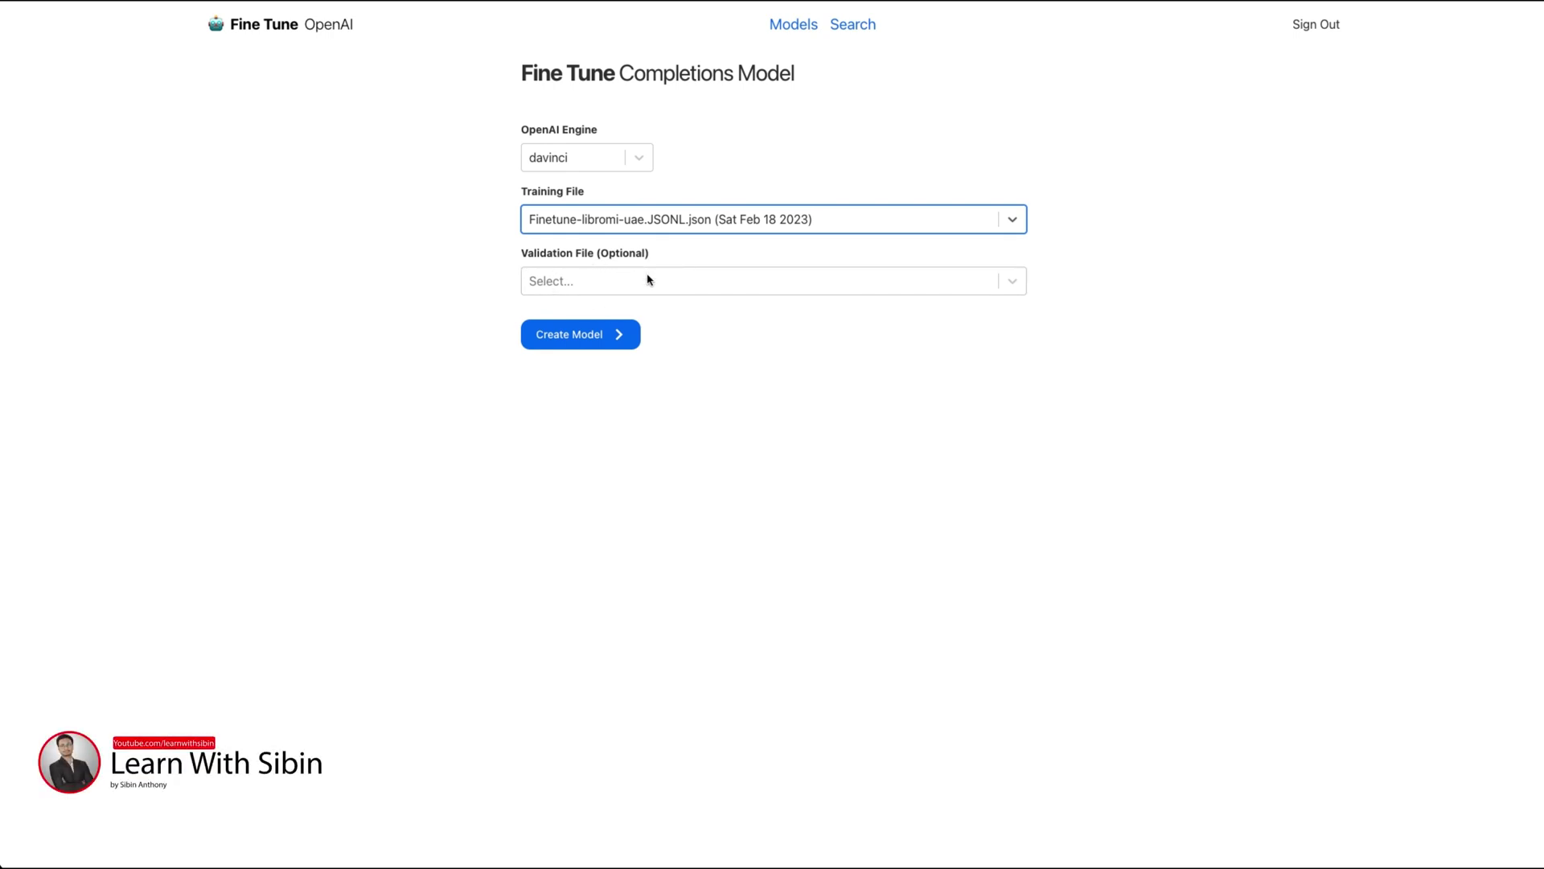
{"action": "left_click", "coordinate": [504, 473]}
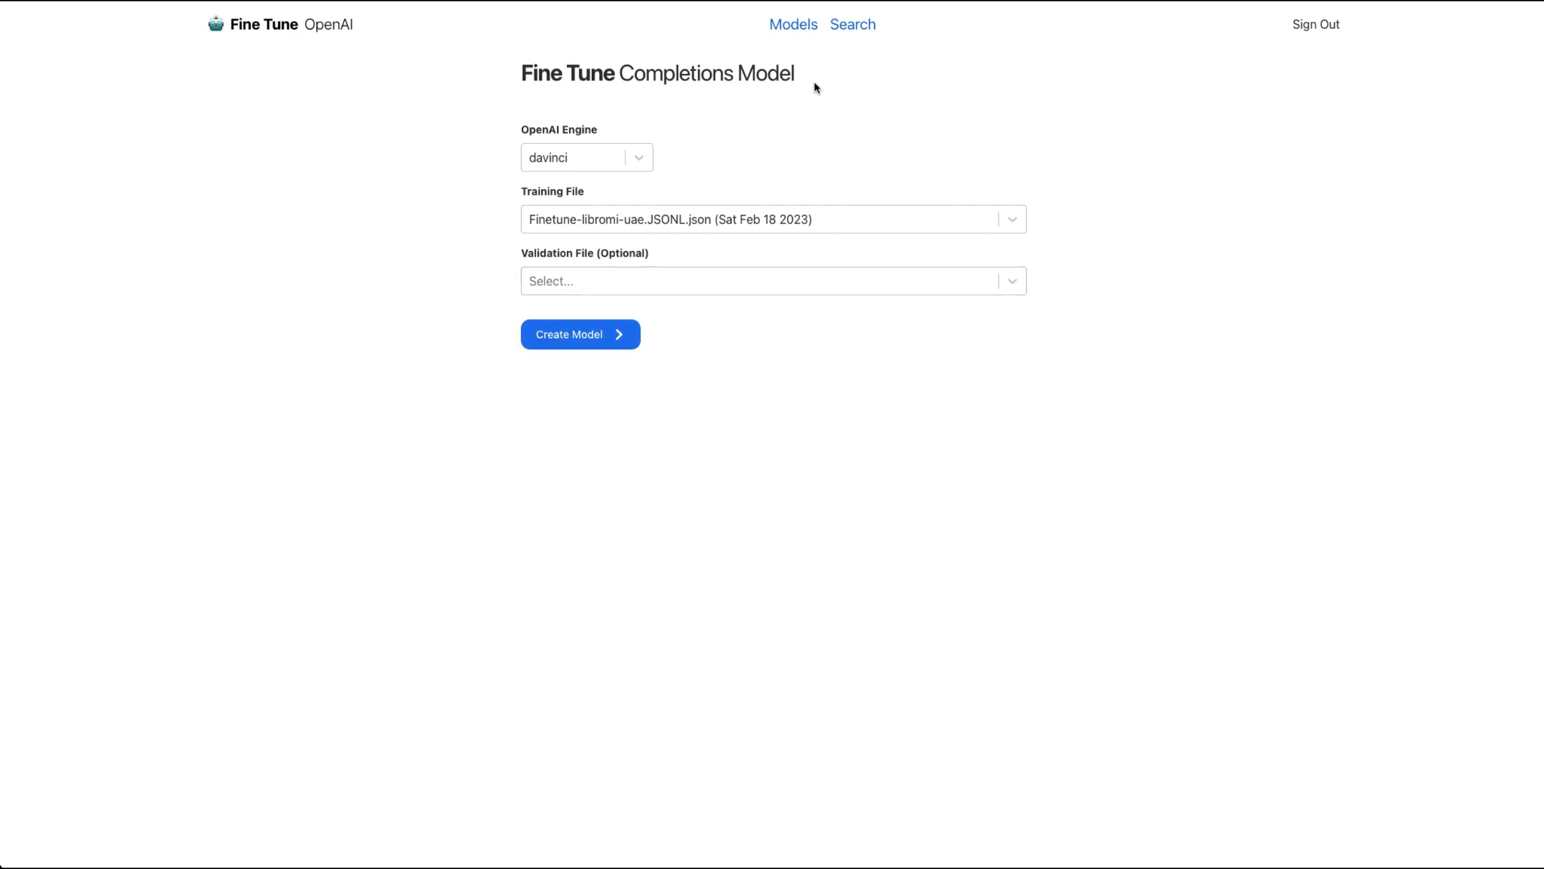
{"action": "left_click", "coordinate": [784, 25]}
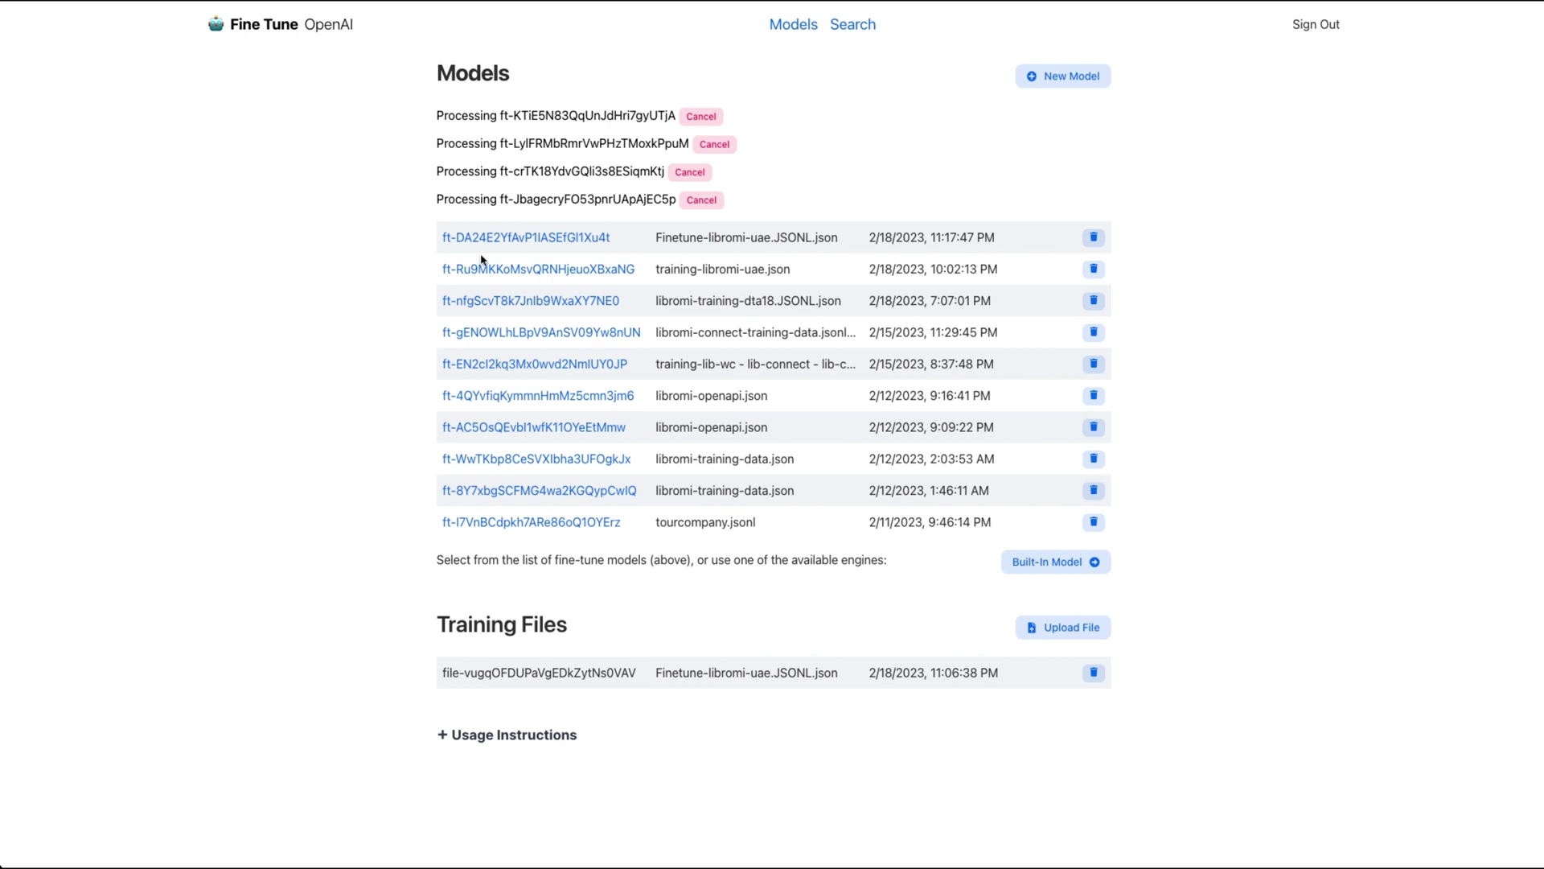
Step: Open the fine-tuned model trained on Finetune-libromi-uae.JSONL.json and set its max tokens to 50 and temperature to 0
{"action": "left_click", "coordinate": [563, 238]}
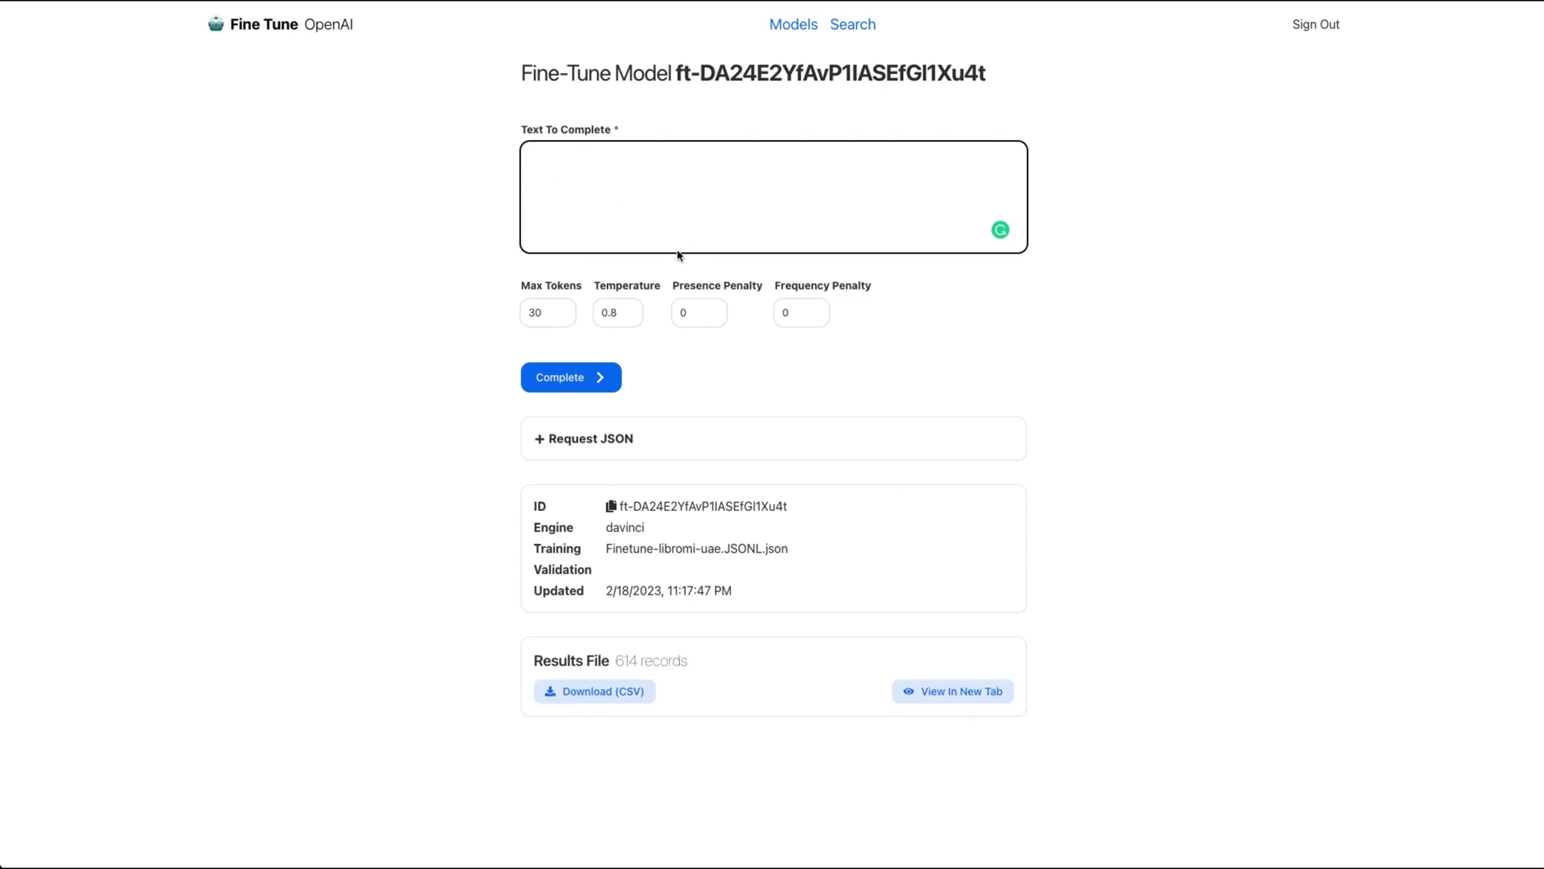
{"action": "left_click", "coordinate": [540, 312]}
{"action": "left_click_drag", "start_coordinate": [542, 312], "coordinate": [498, 318]}
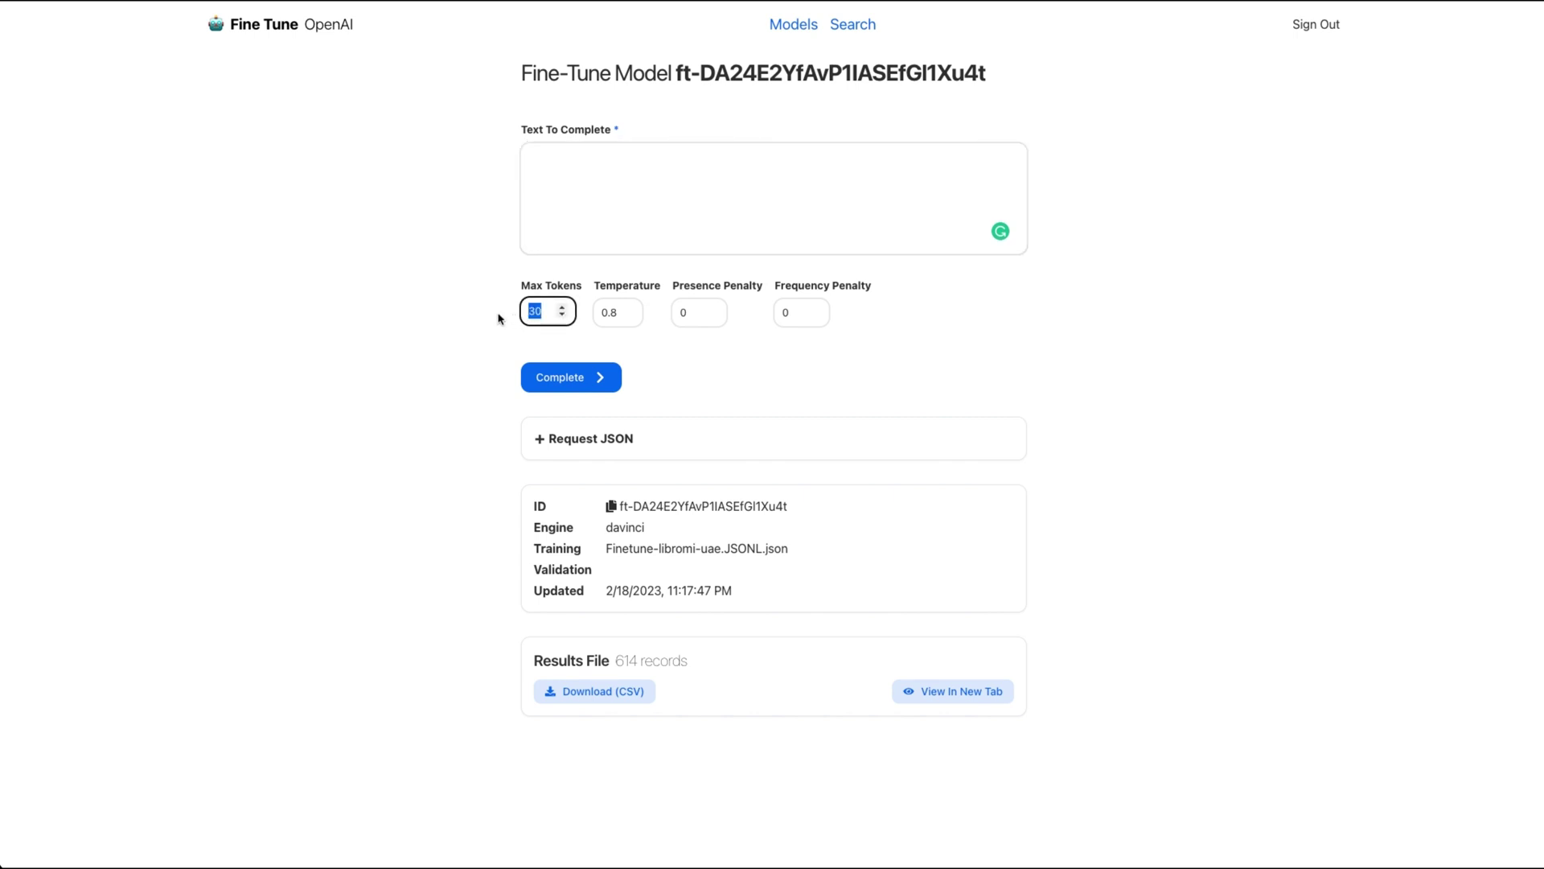
{"action": "type", "text": "50"}
{"action": "left_click", "coordinate": [620, 310]}
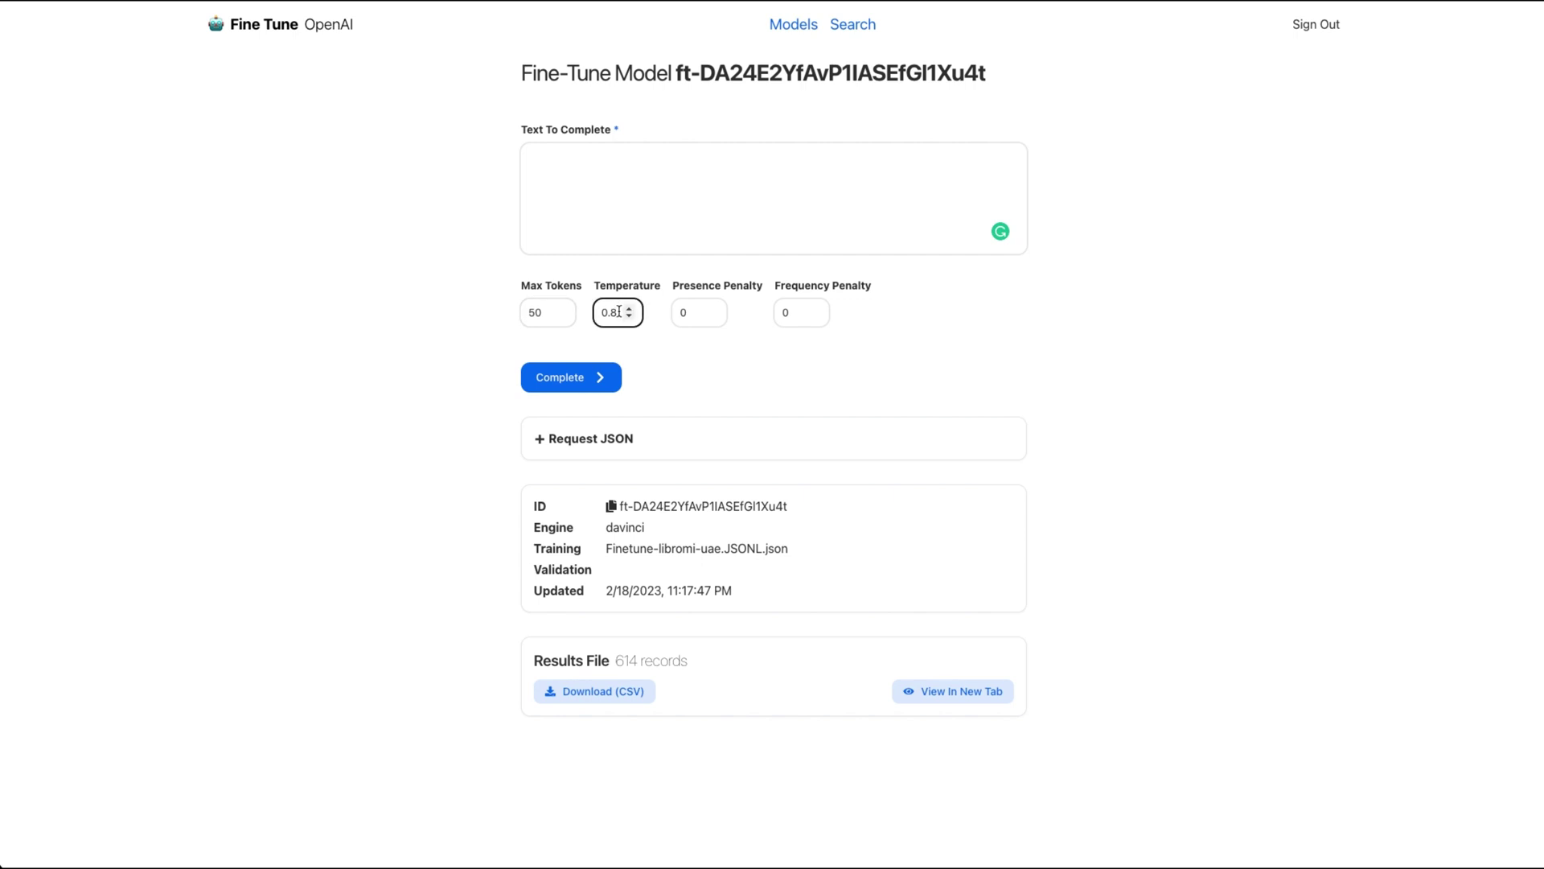
{"action": "left_click_drag", "start_coordinate": [614, 311], "coordinate": [596, 314]}
{"action": "type", "text": "0"}
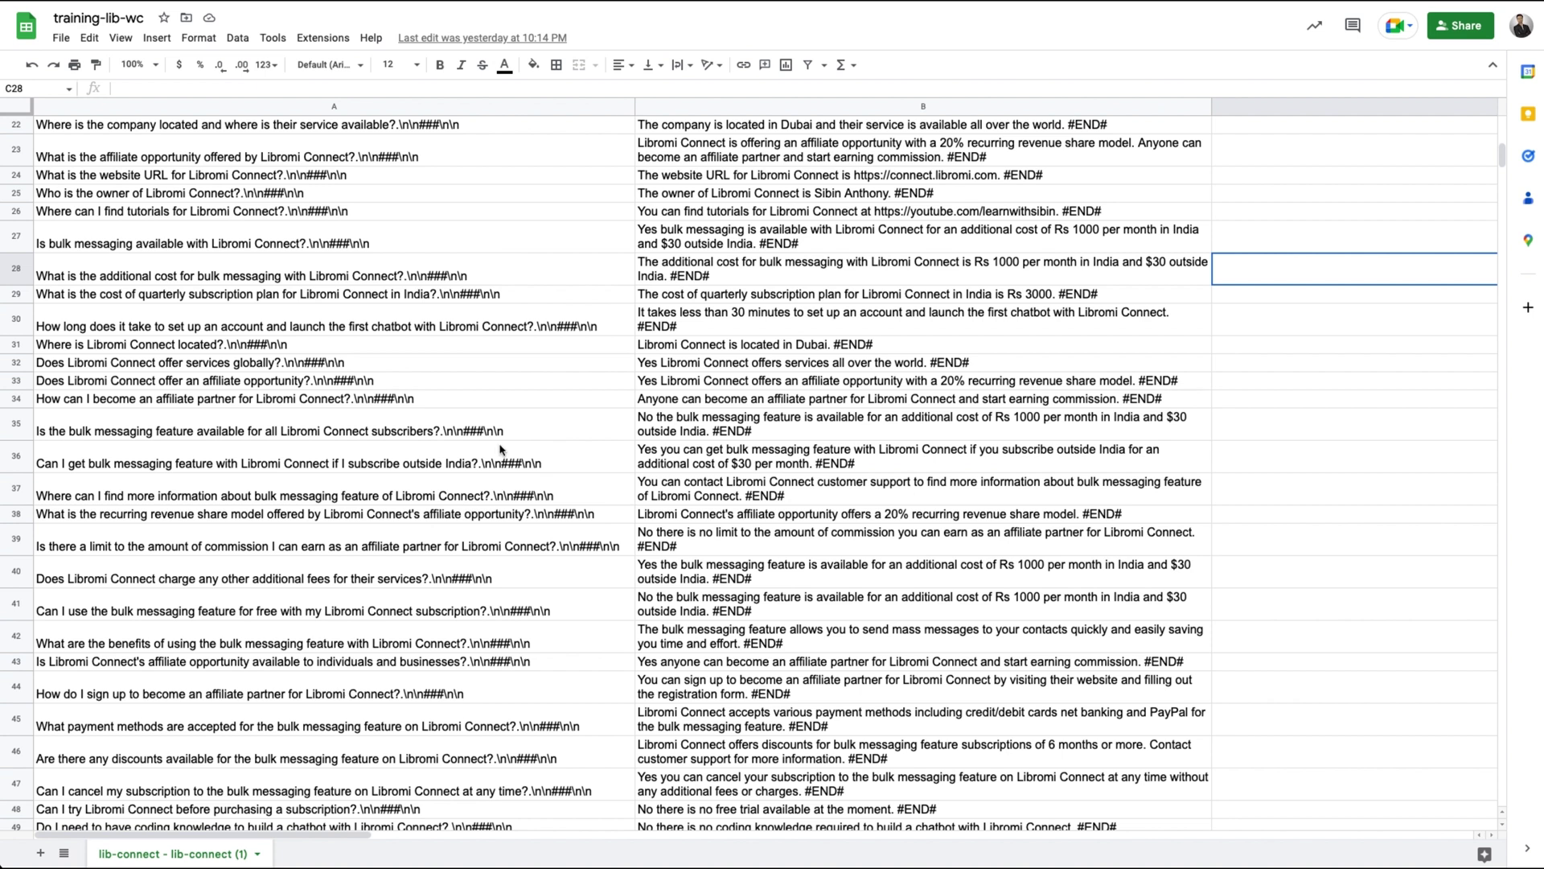
Step: Copy "Can I use Libromi Connect with my existing CRM or other software?" from the training-lib-wc sheet and run it as a completion in the fine-tuned model
{"action": "scroll", "coordinate": [500, 448], "scroll_direction": "down", "scroll_amount": 6}
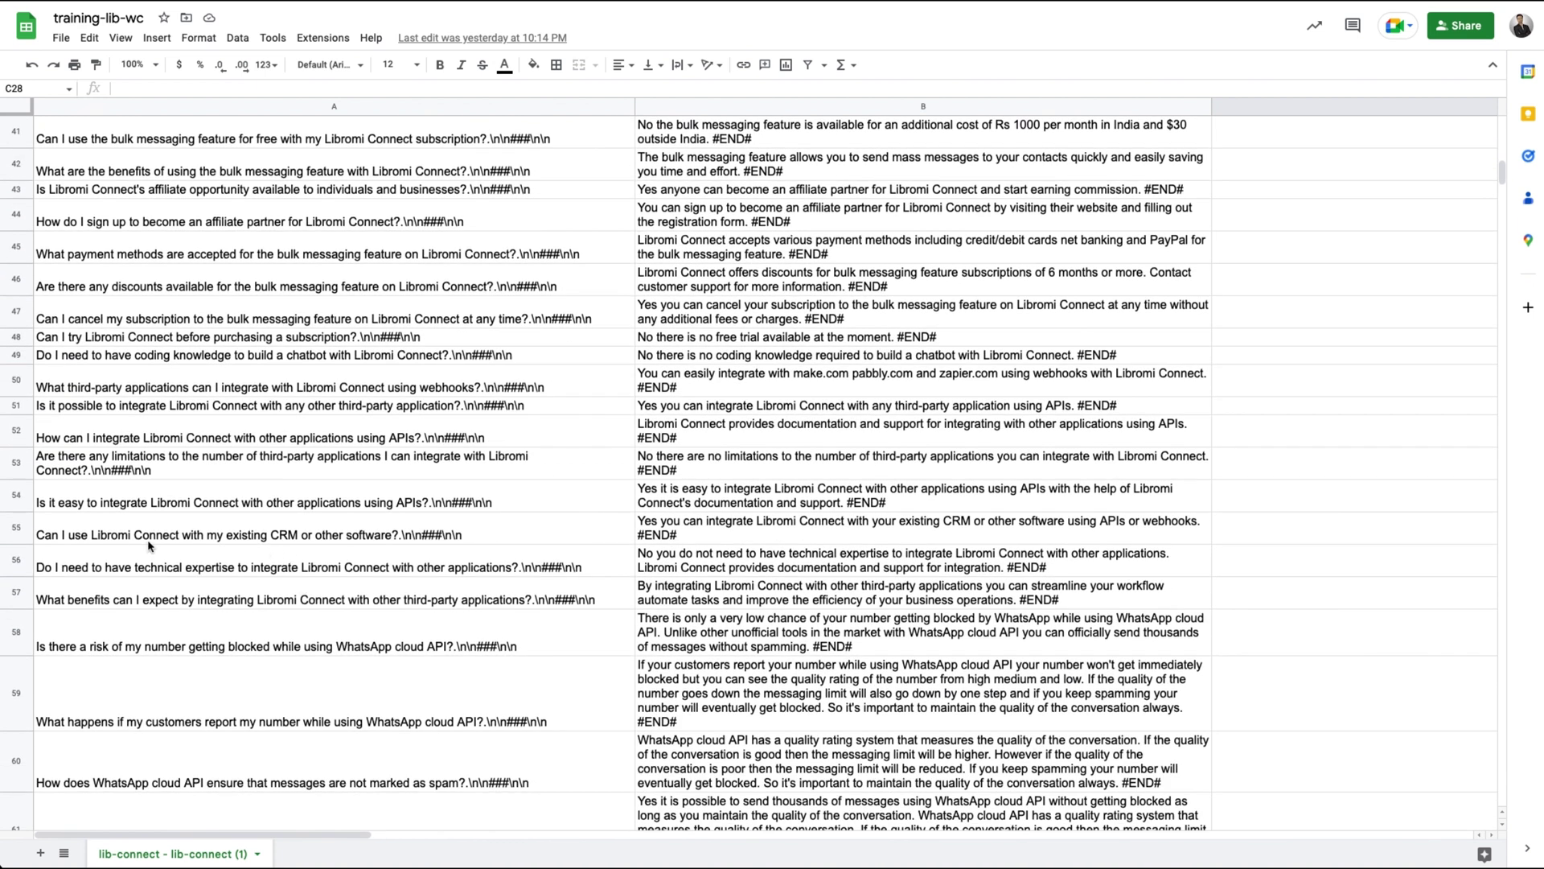
{"action": "double_click", "coordinate": [226, 541]}
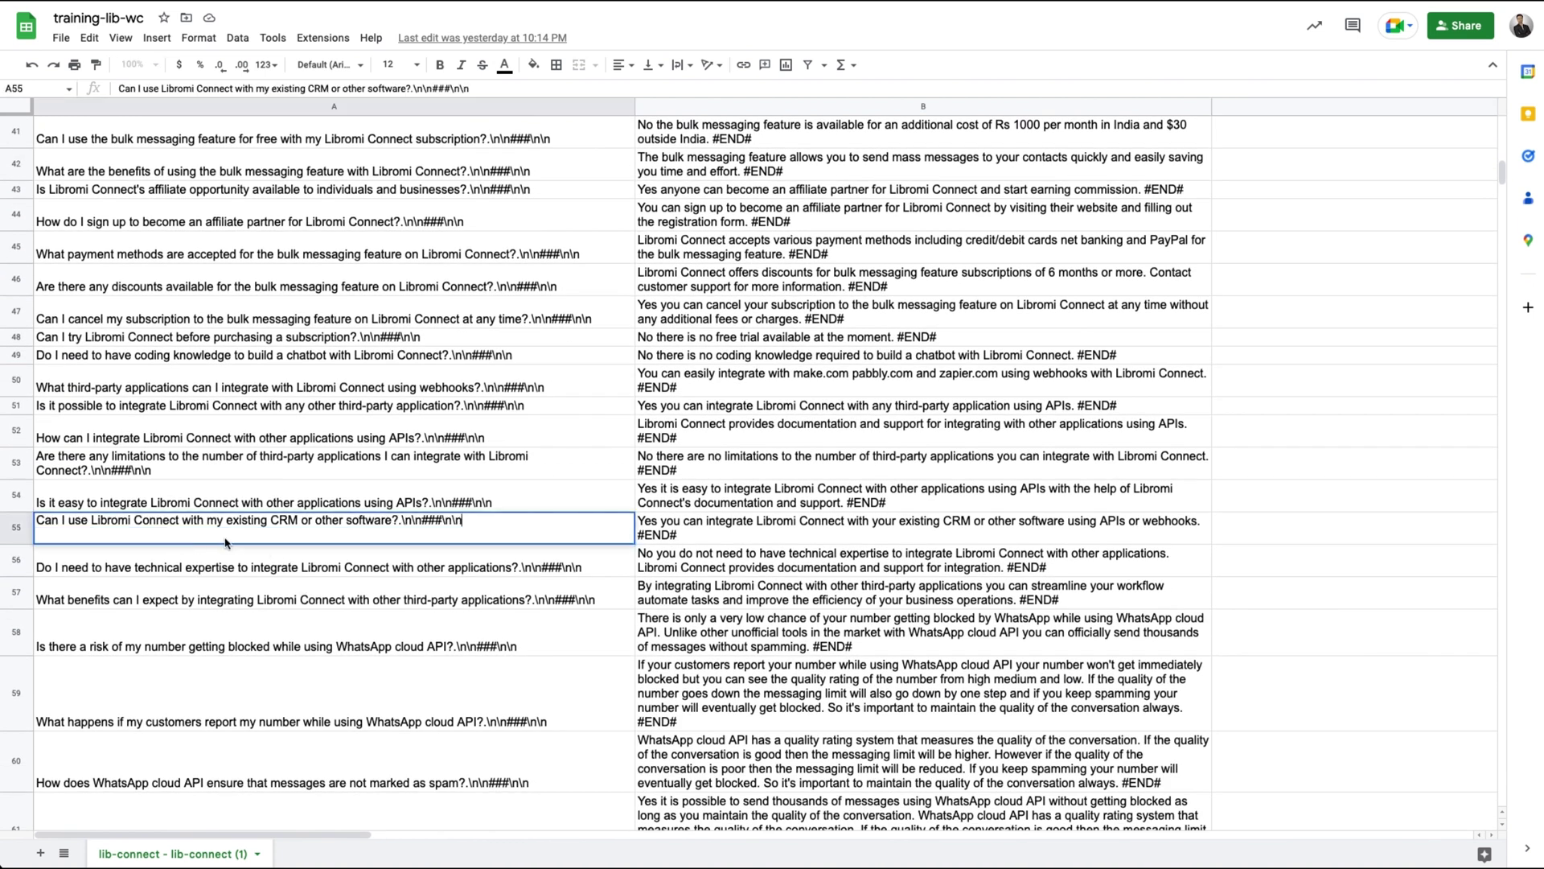
{"action": "left_click", "coordinate": [398, 520]}
{"action": "key", "text": "shift+Home"}
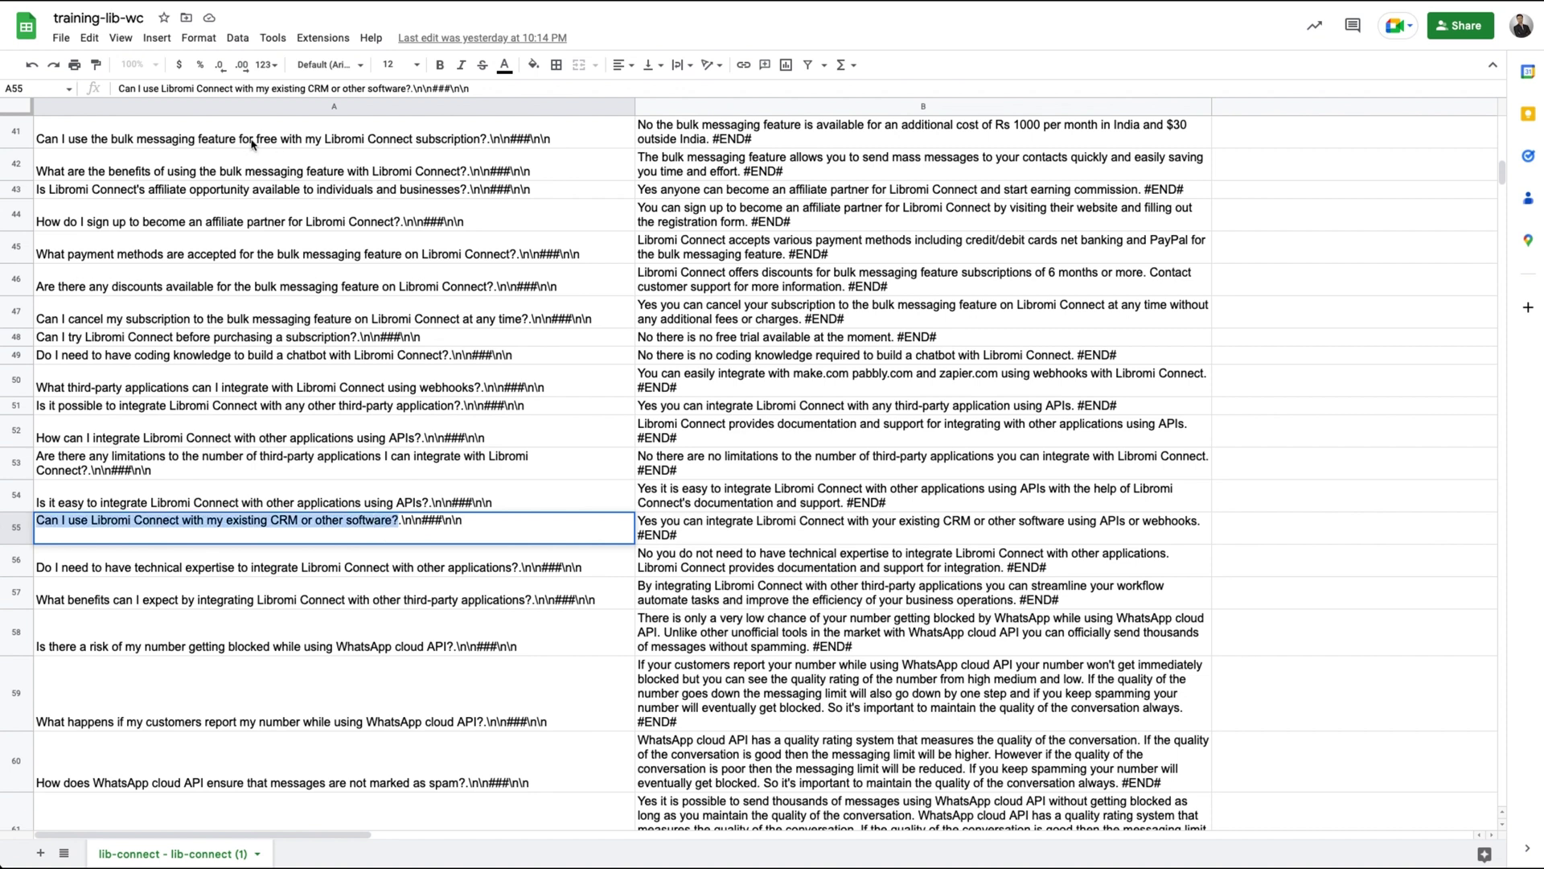
{"action": "key", "text": "ctrl+Tab"}
{"action": "left_click", "coordinate": [661, 185]}
{"action": "key", "text": "ctrl+v"}
{"action": "left_click", "coordinate": [601, 374]}
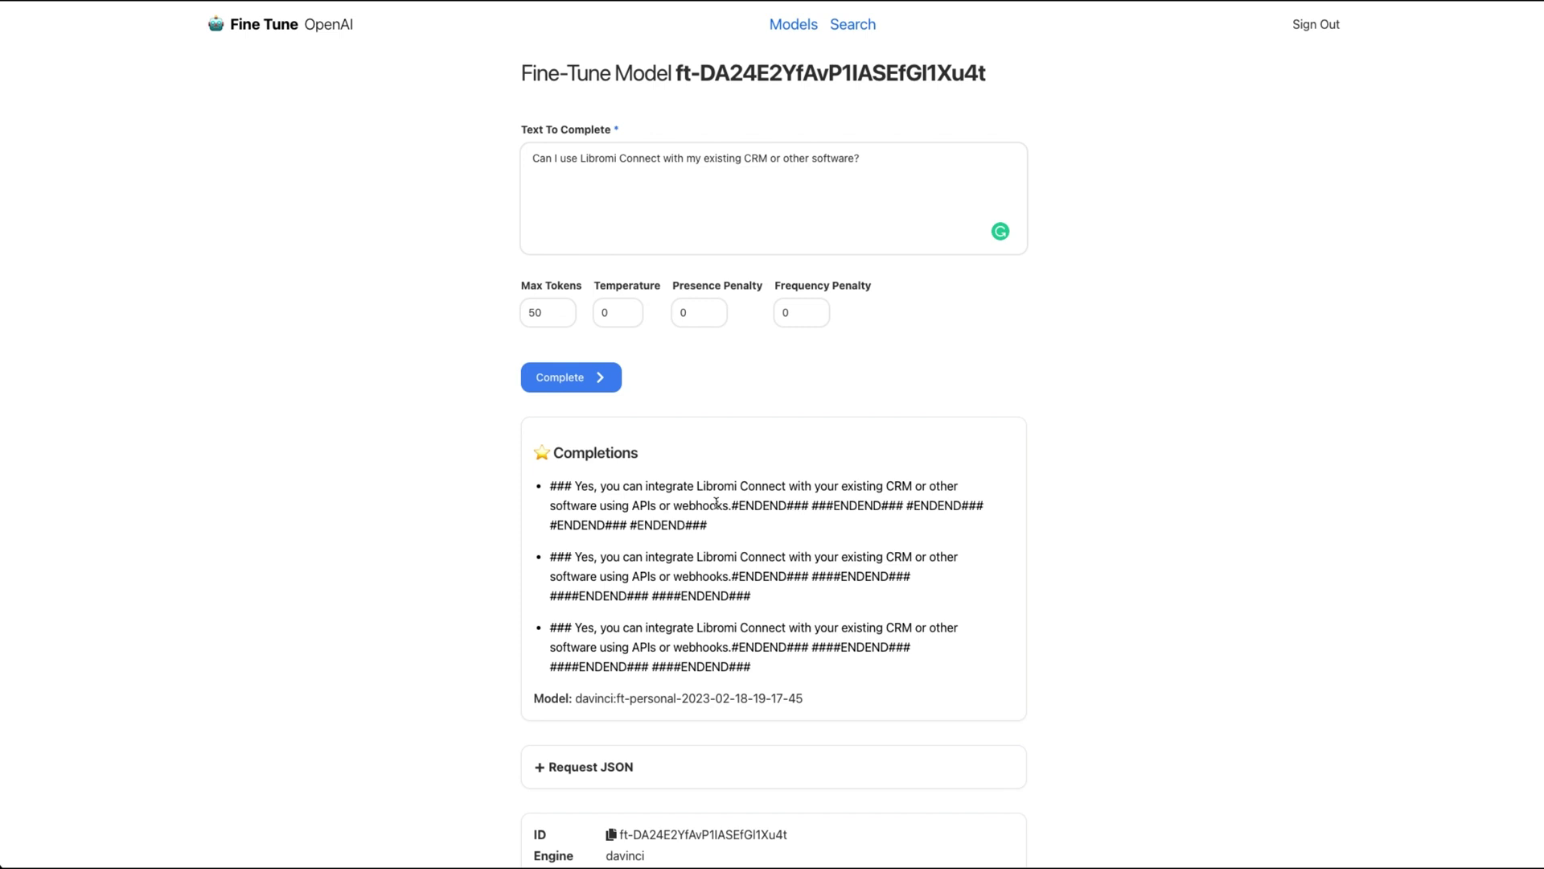
{"action": "left_click_drag", "start_coordinate": [729, 505], "coordinate": [576, 496]}
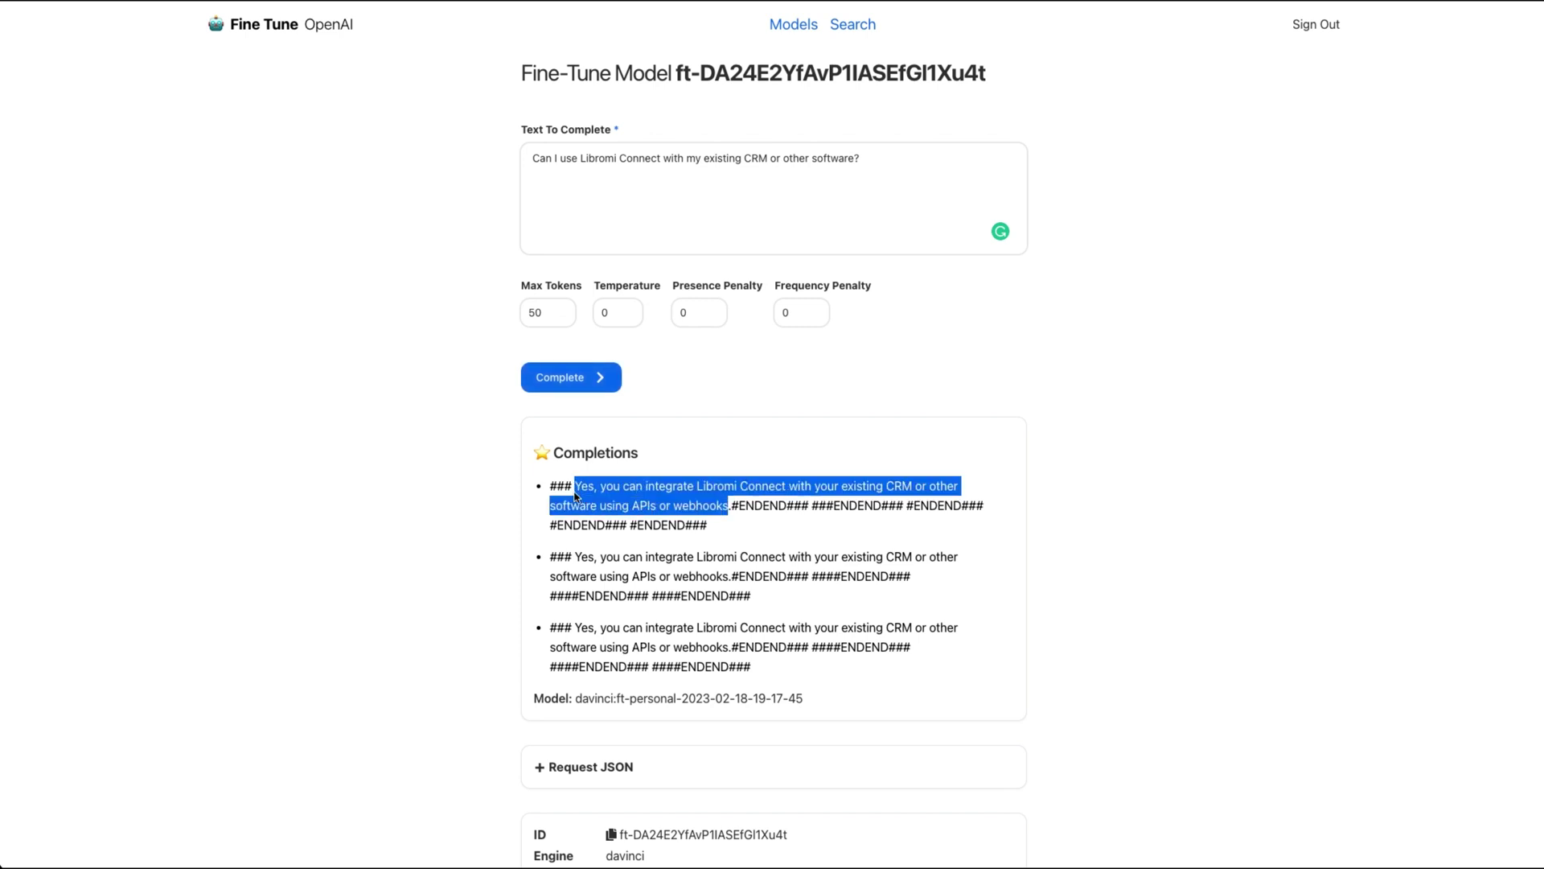
Step: Reword the test question to "Can I use Libromi Connect with my existing ERP?", run the completion and check the first answer
{"action": "left_click", "coordinate": [559, 161]}
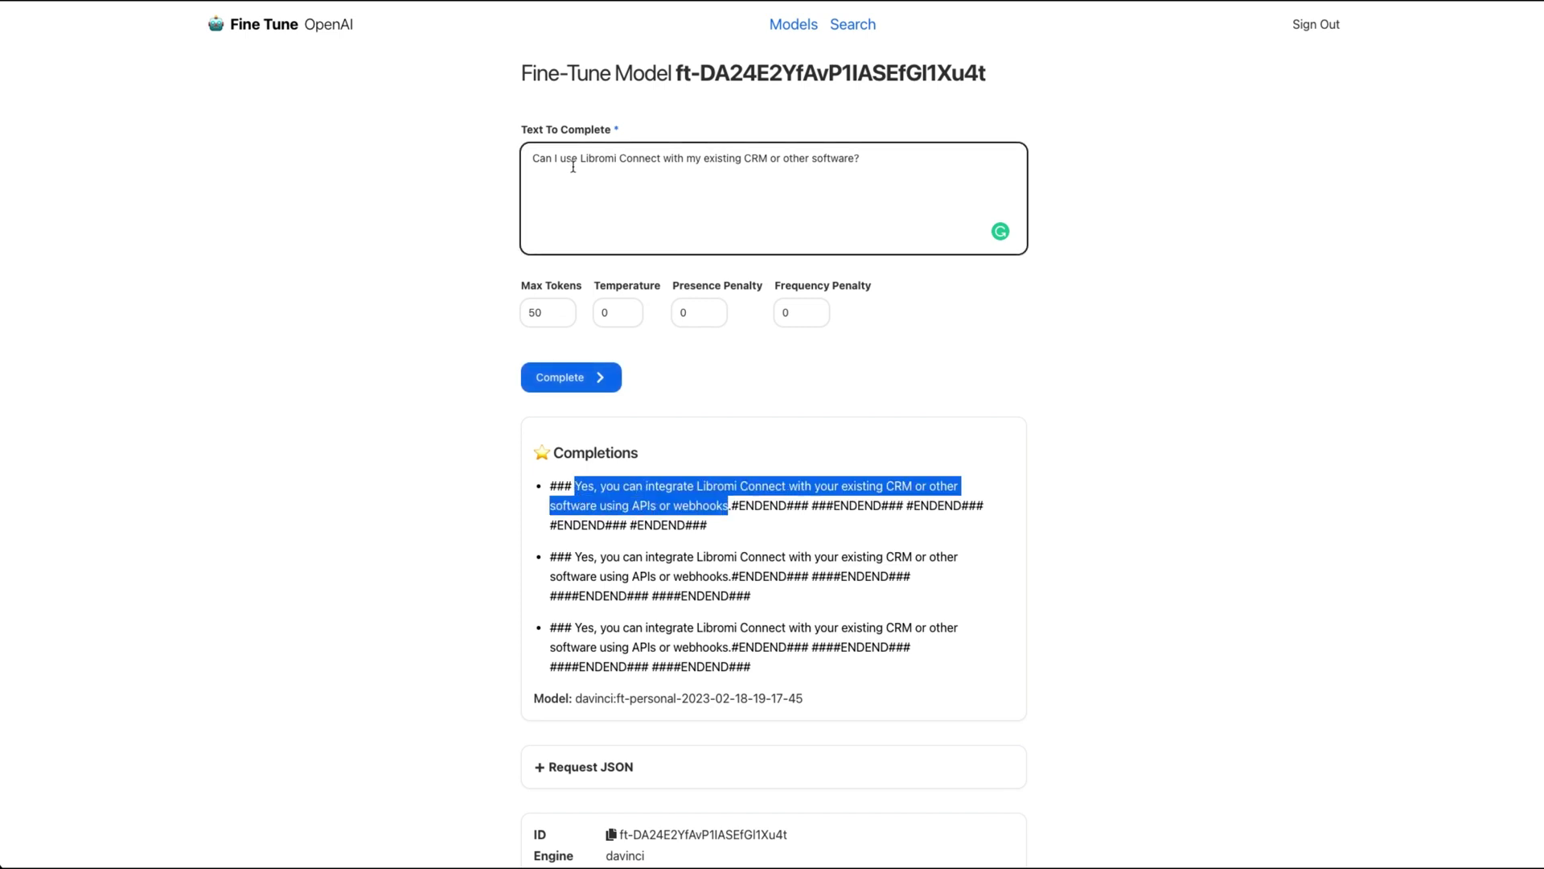
{"action": "left_click", "coordinate": [1119, 206]}
{"action": "left_click", "coordinate": [633, 160]}
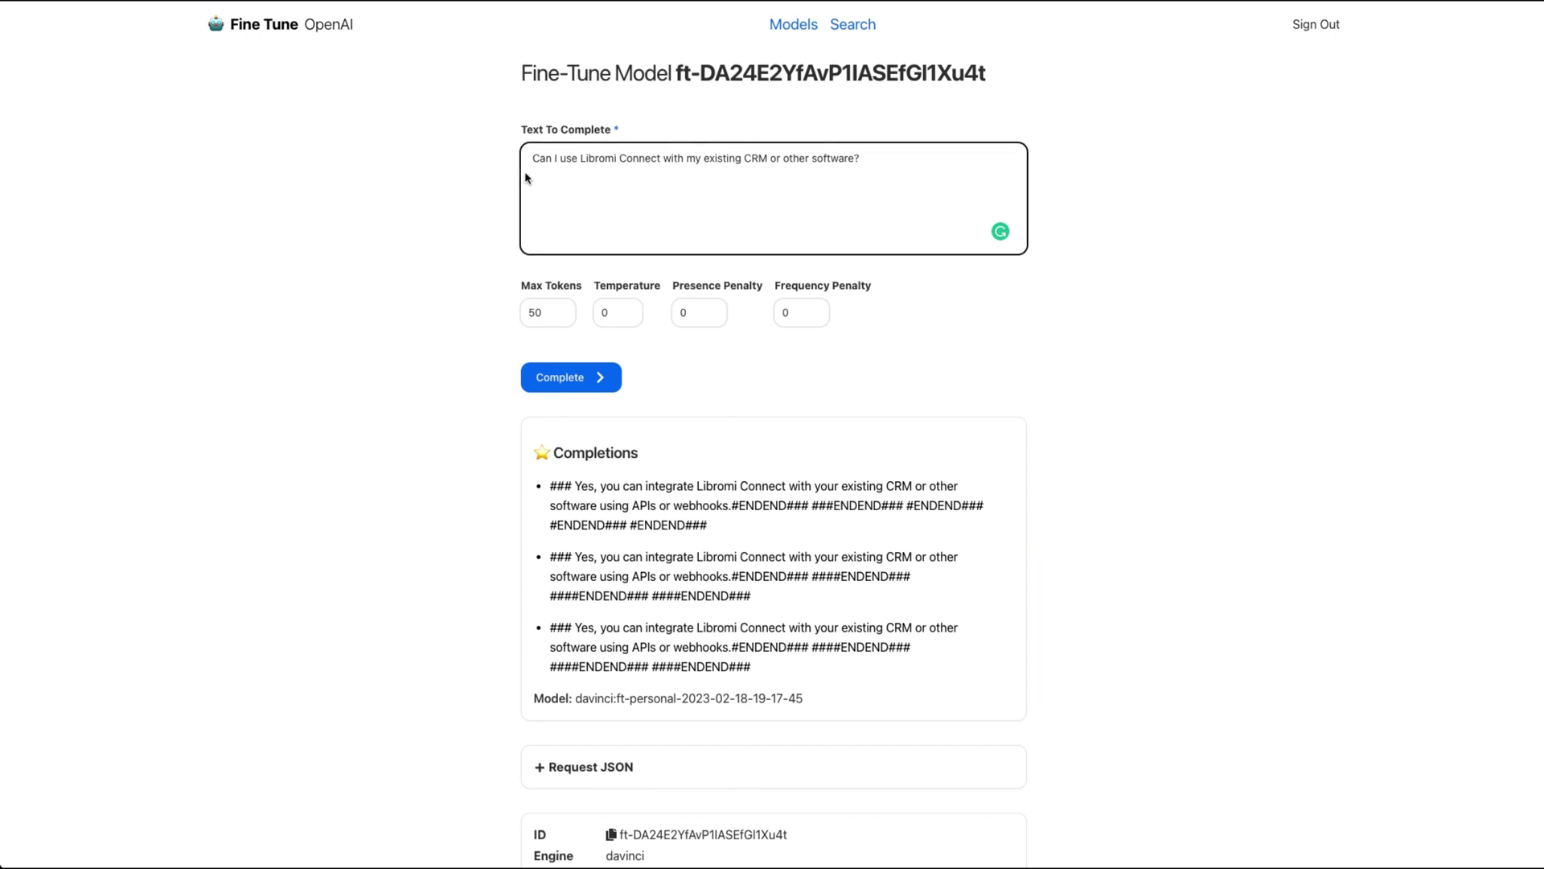
{"action": "double_click", "coordinate": [756, 158]}
{"action": "type", "text": "ERP"}
{"action": "left_click_drag", "start_coordinate": [852, 158], "coordinate": [762, 158]}
{"action": "key", "text": "BackSpace"}
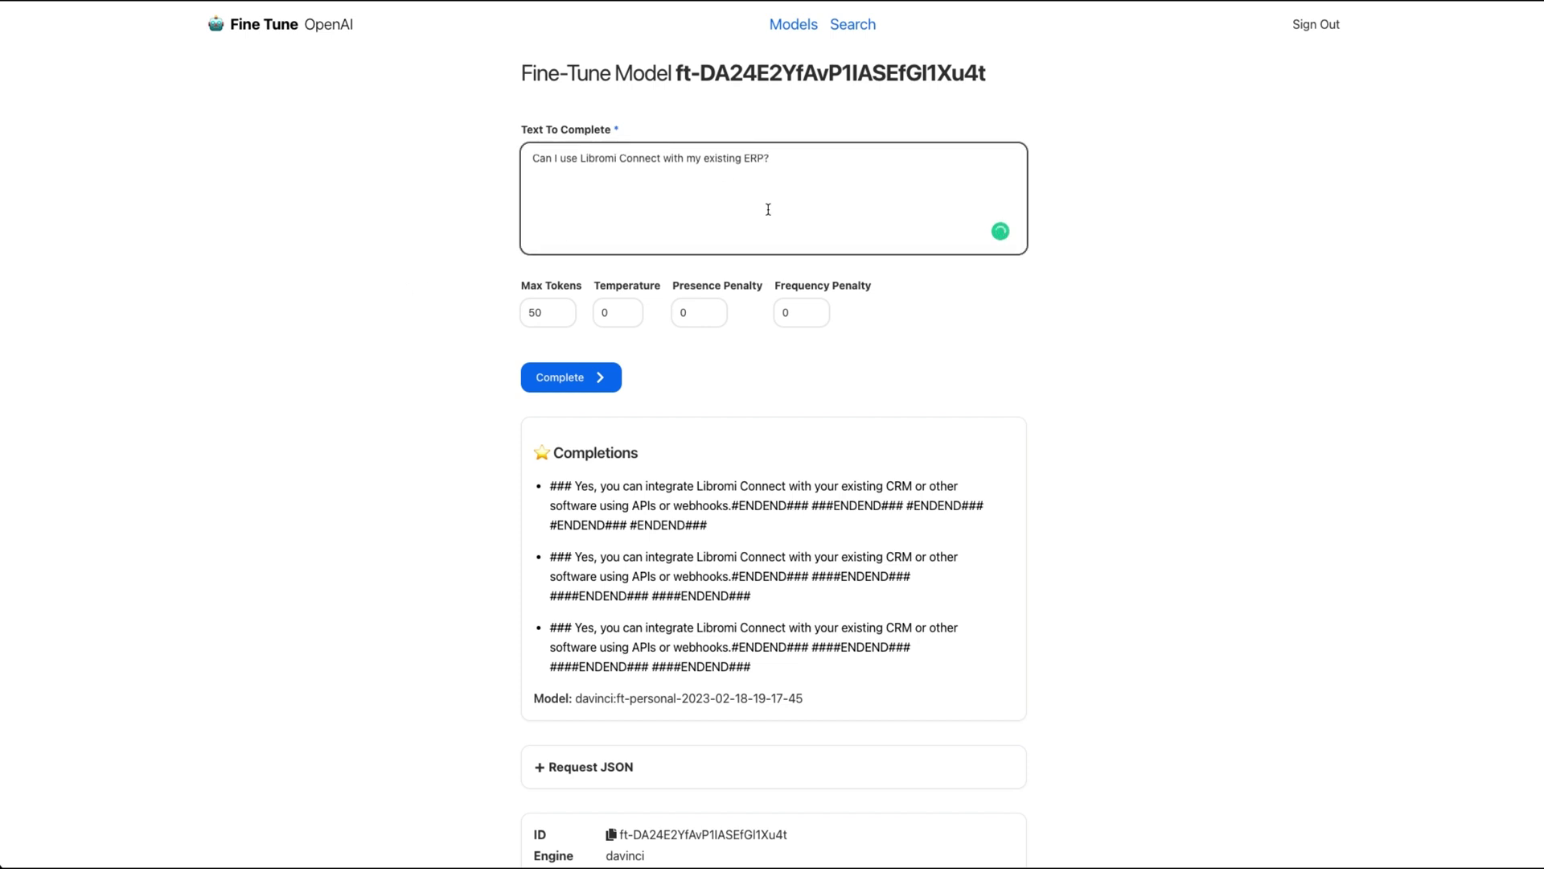
{"action": "left_click", "coordinate": [591, 389]}
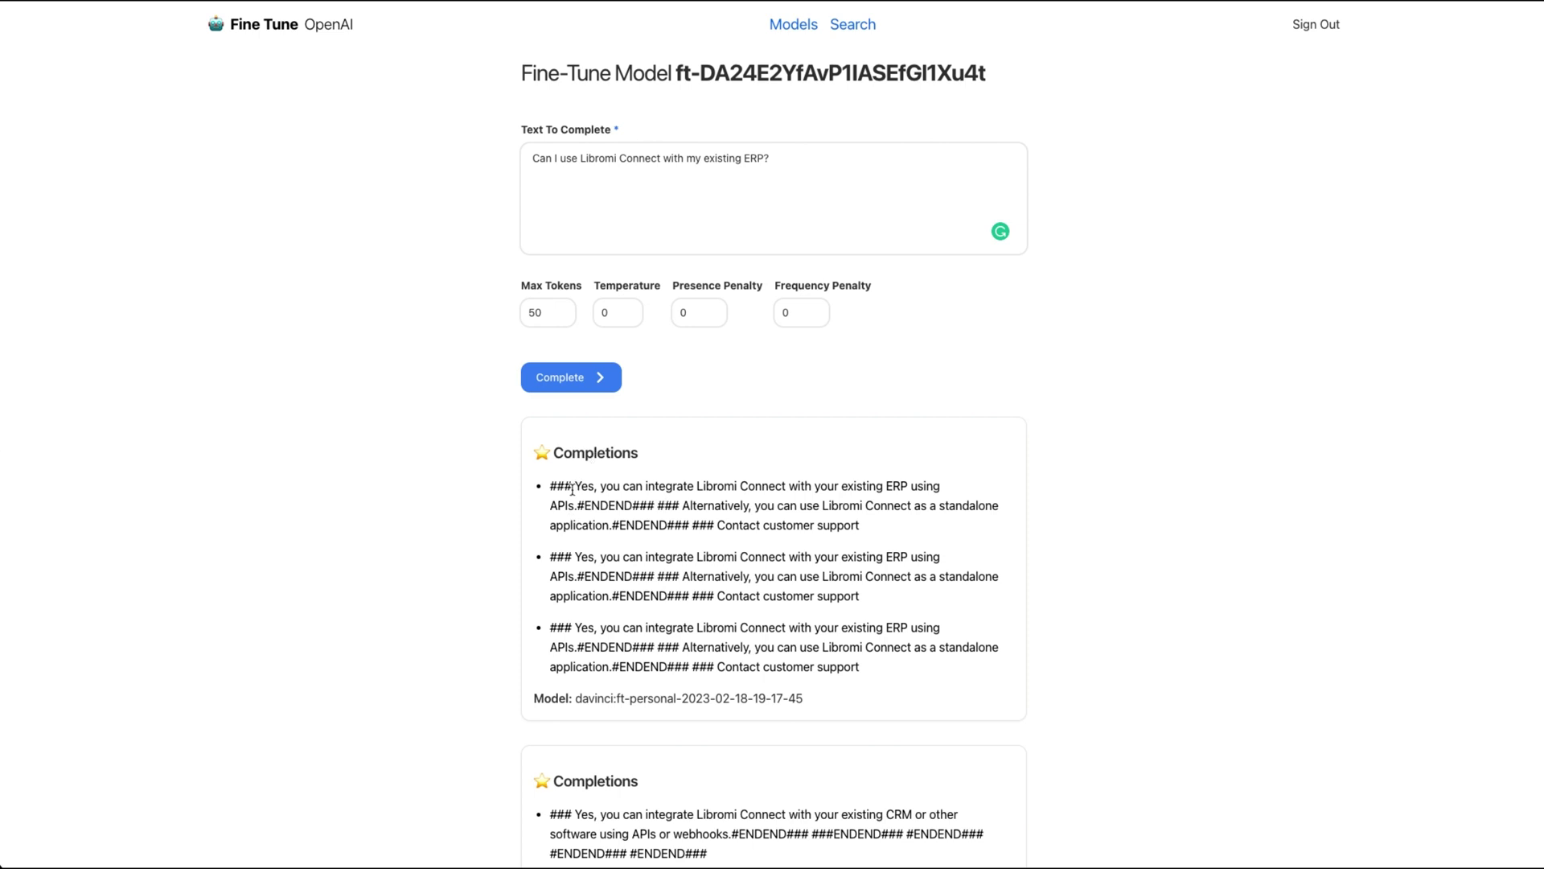
{"action": "left_click_drag", "start_coordinate": [572, 486], "coordinate": [681, 507]}
{"action": "left_click_drag", "start_coordinate": [581, 486], "coordinate": [577, 507]}
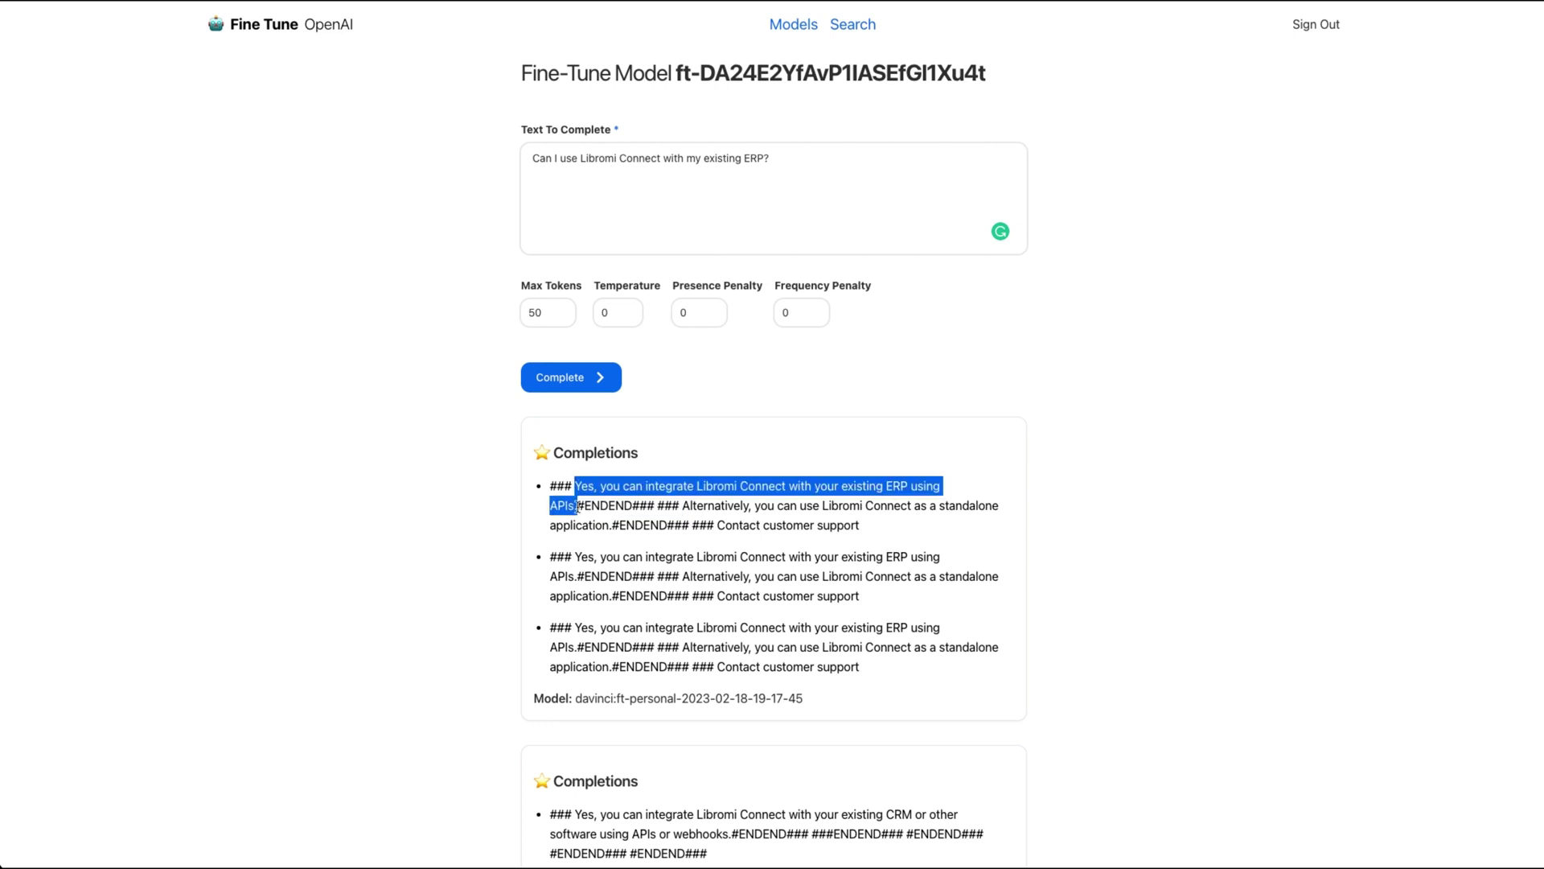
{"action": "left_click", "coordinate": [450, 520]}
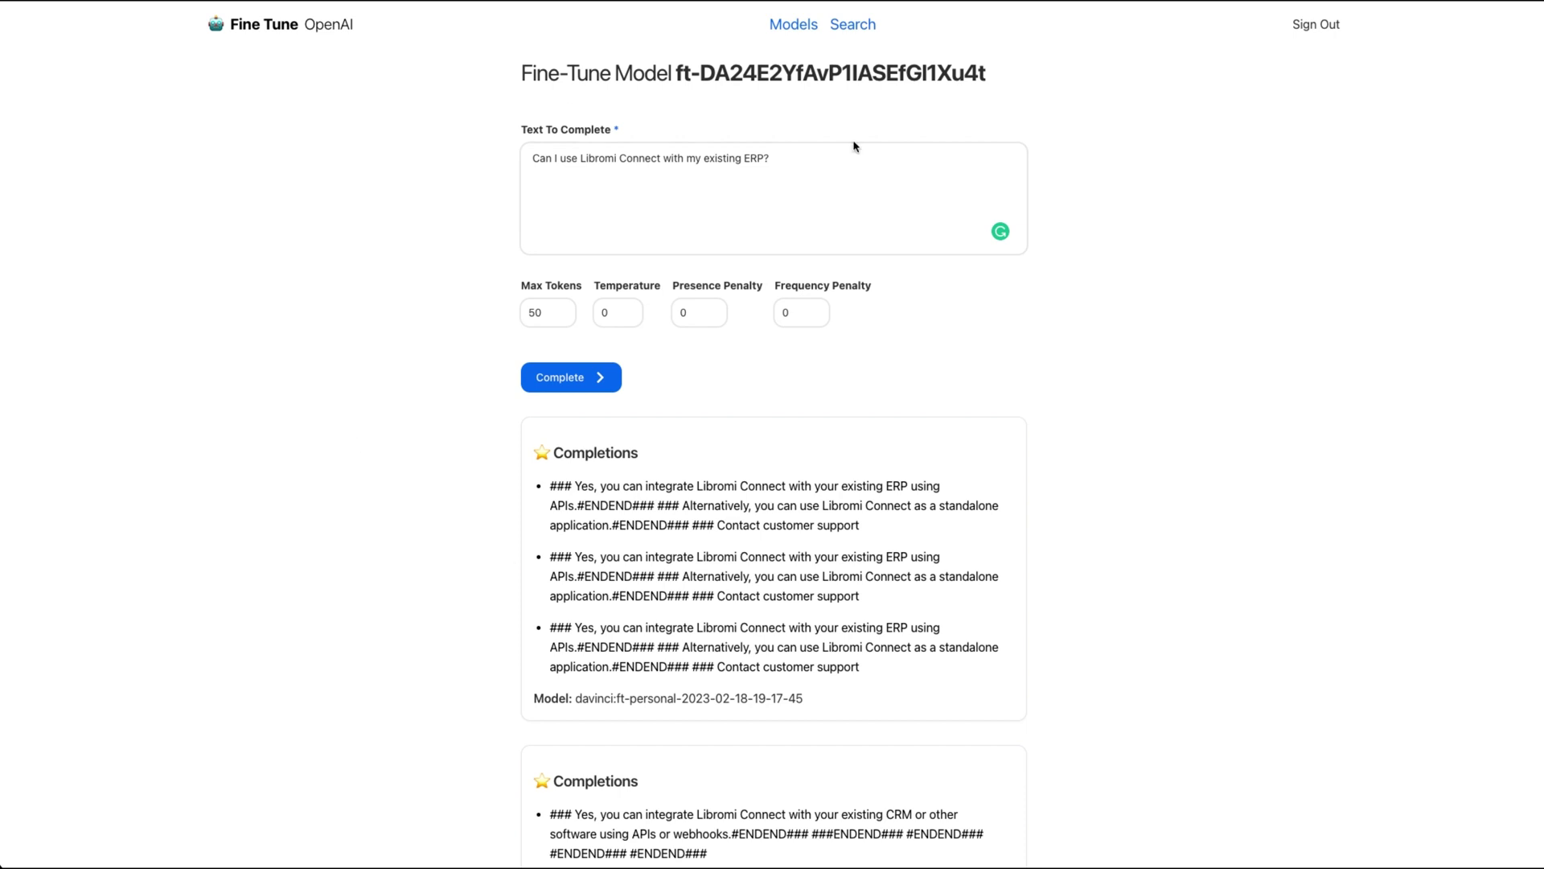
{"action": "left_click", "coordinate": [831, 159]}
{"action": "left_click_drag", "start_coordinate": [577, 700], "coordinate": [804, 705]}
{"action": "left_click", "coordinate": [804, 705]}
{"action": "left_click_drag", "start_coordinate": [576, 698], "coordinate": [818, 716]}
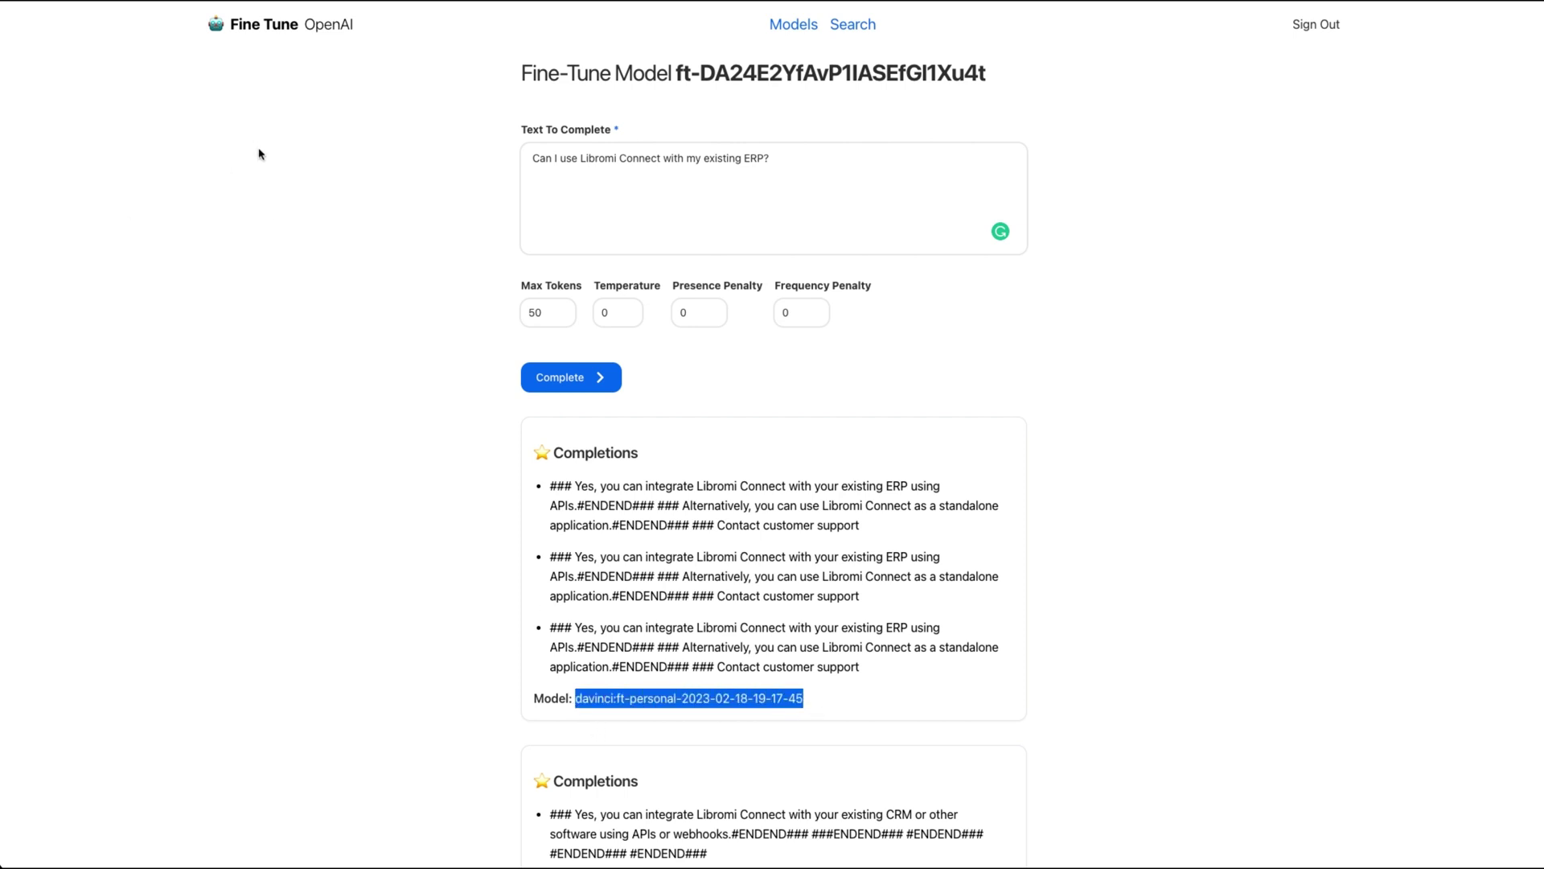
Step: Switch back to the chatbot dashboard, reopen the CHATGPT flow and view the question input's settings in Group #1
{"action": "left_click", "coordinate": [194, 2]}
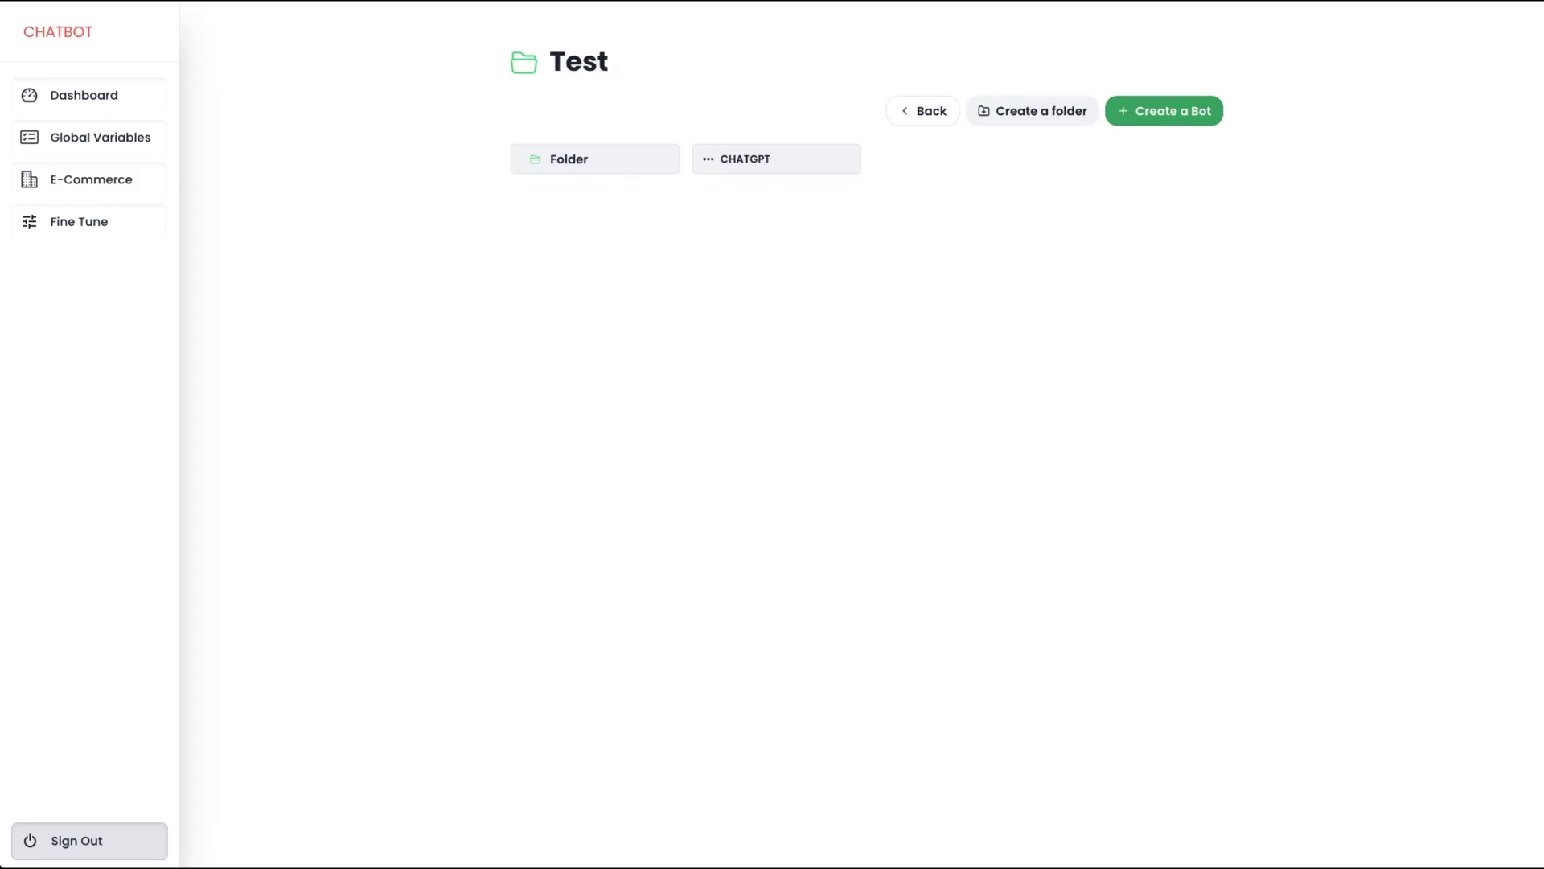
{"action": "left_click", "coordinate": [810, 168]}
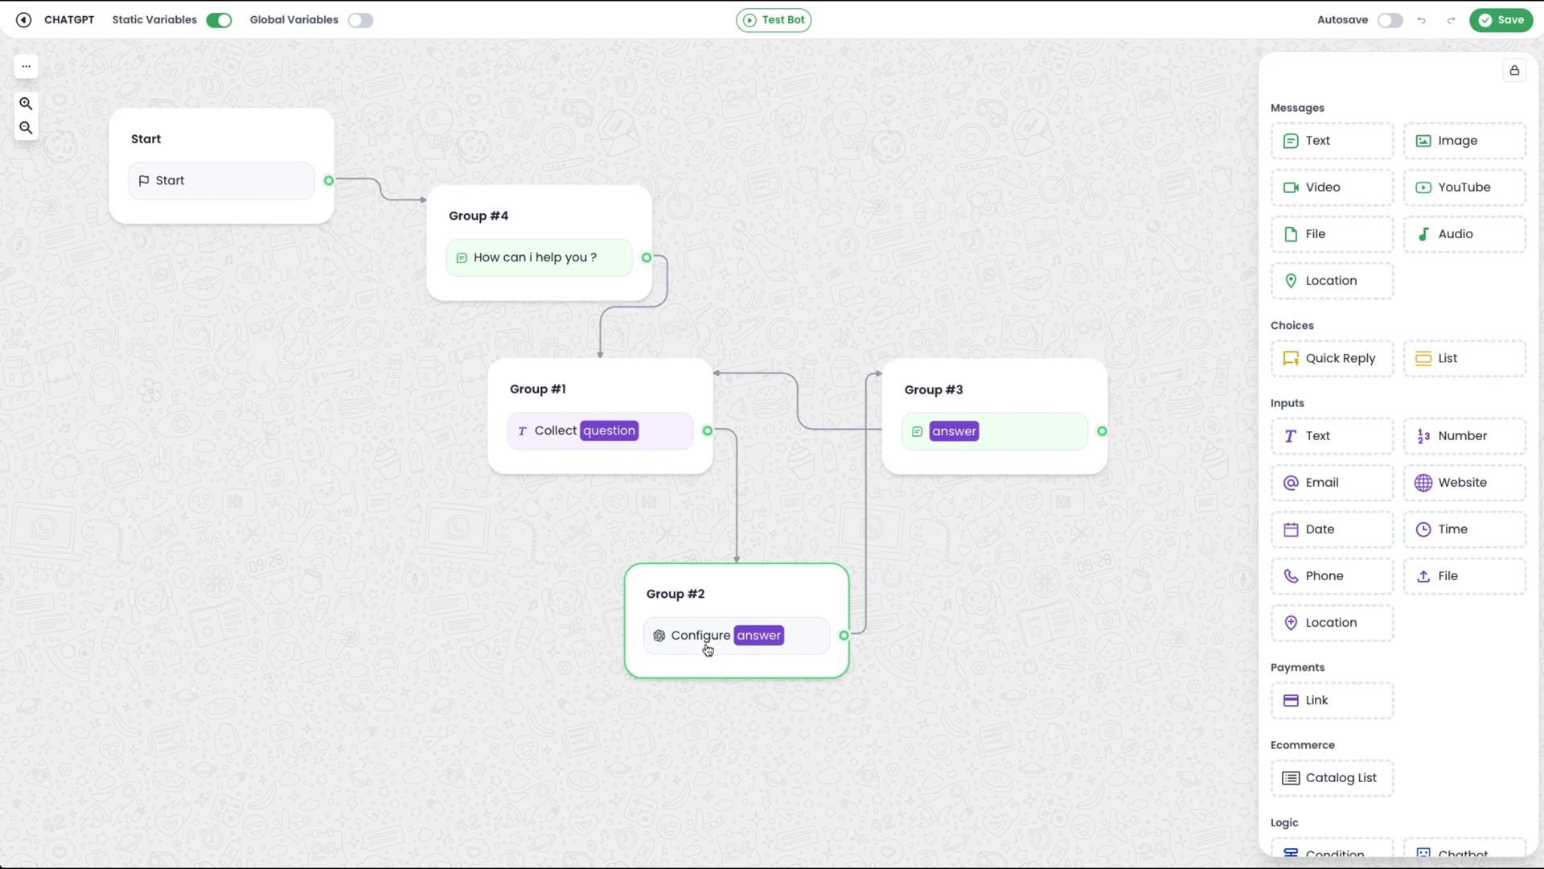
{"action": "left_click", "coordinate": [658, 434]}
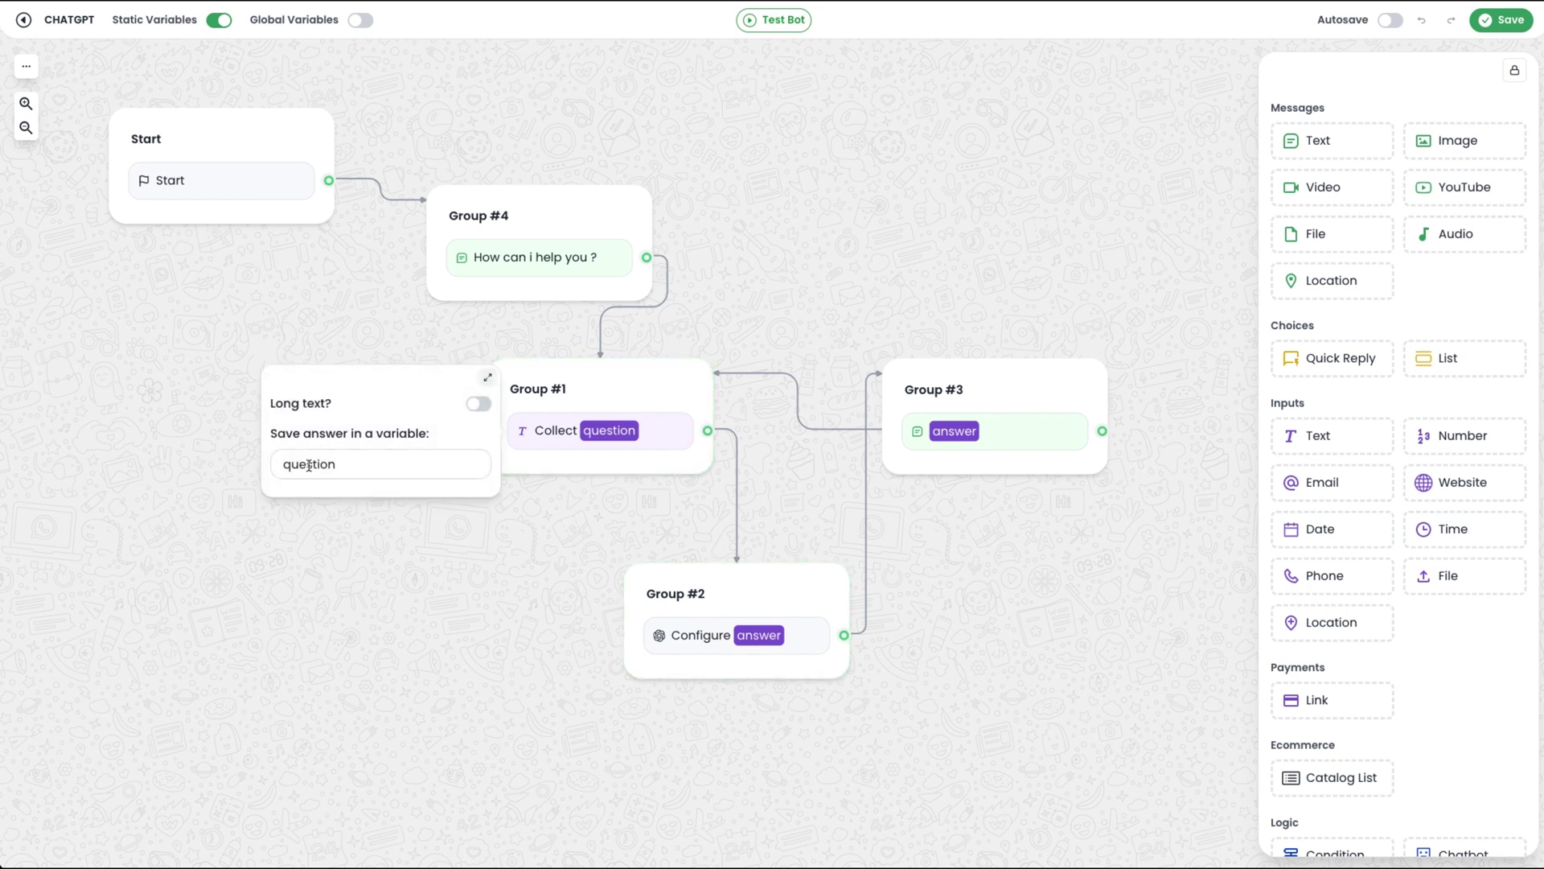
Step: Sync the model list of the OpenAI block in Group #2 and select the first davinci:ft-personal-2023-02-18 model
{"action": "left_click", "coordinate": [704, 641]}
{"action": "left_click", "coordinate": [704, 641]}
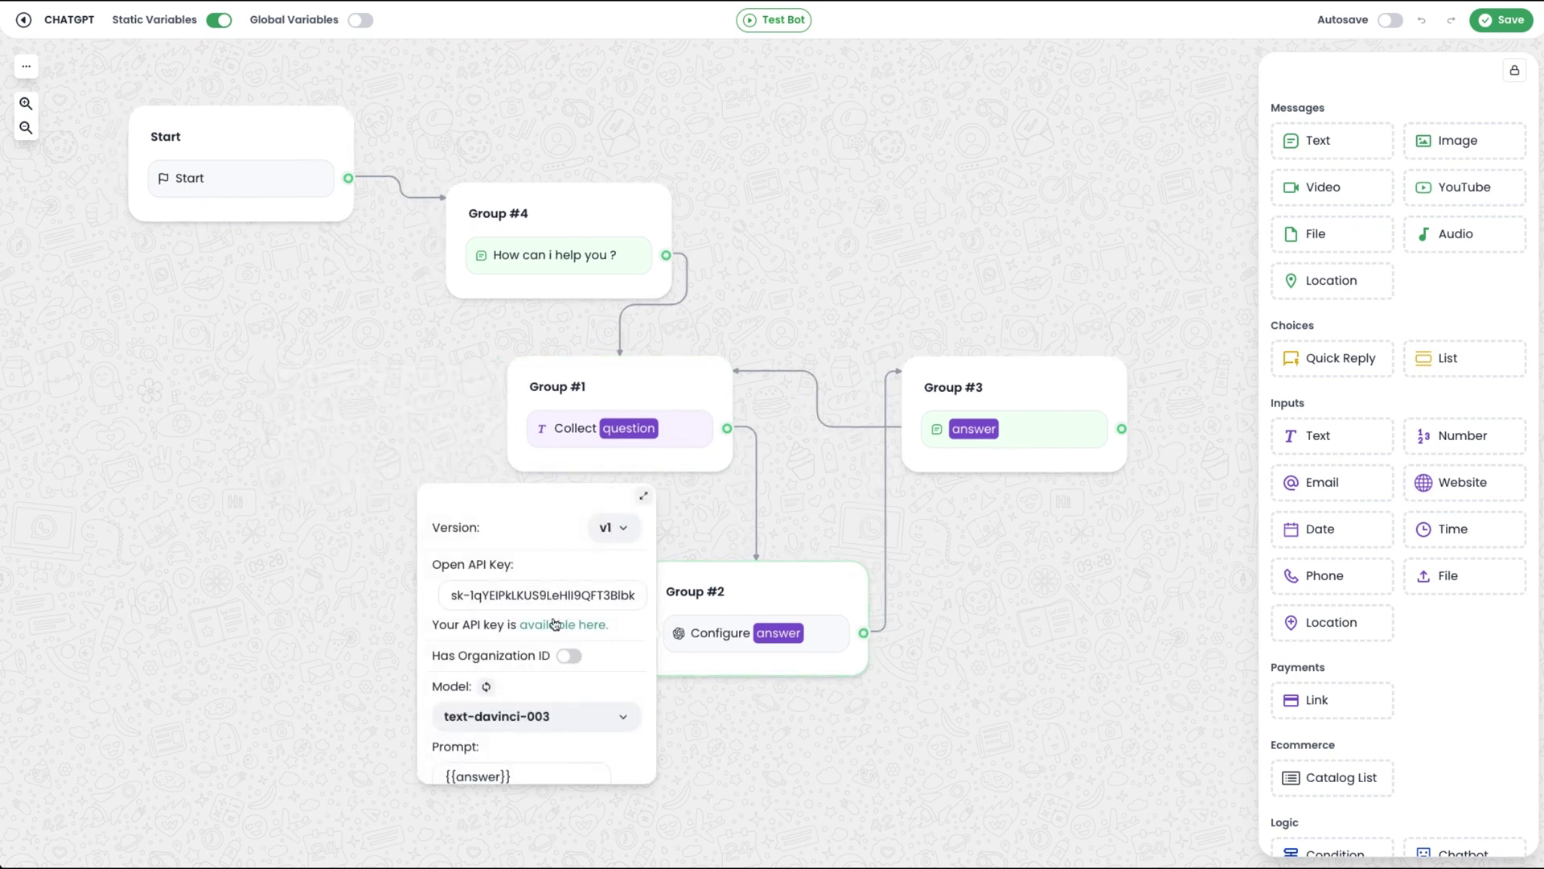
{"action": "scroll", "coordinate": [533, 648], "scroll_direction": "down", "scroll_amount": 2}
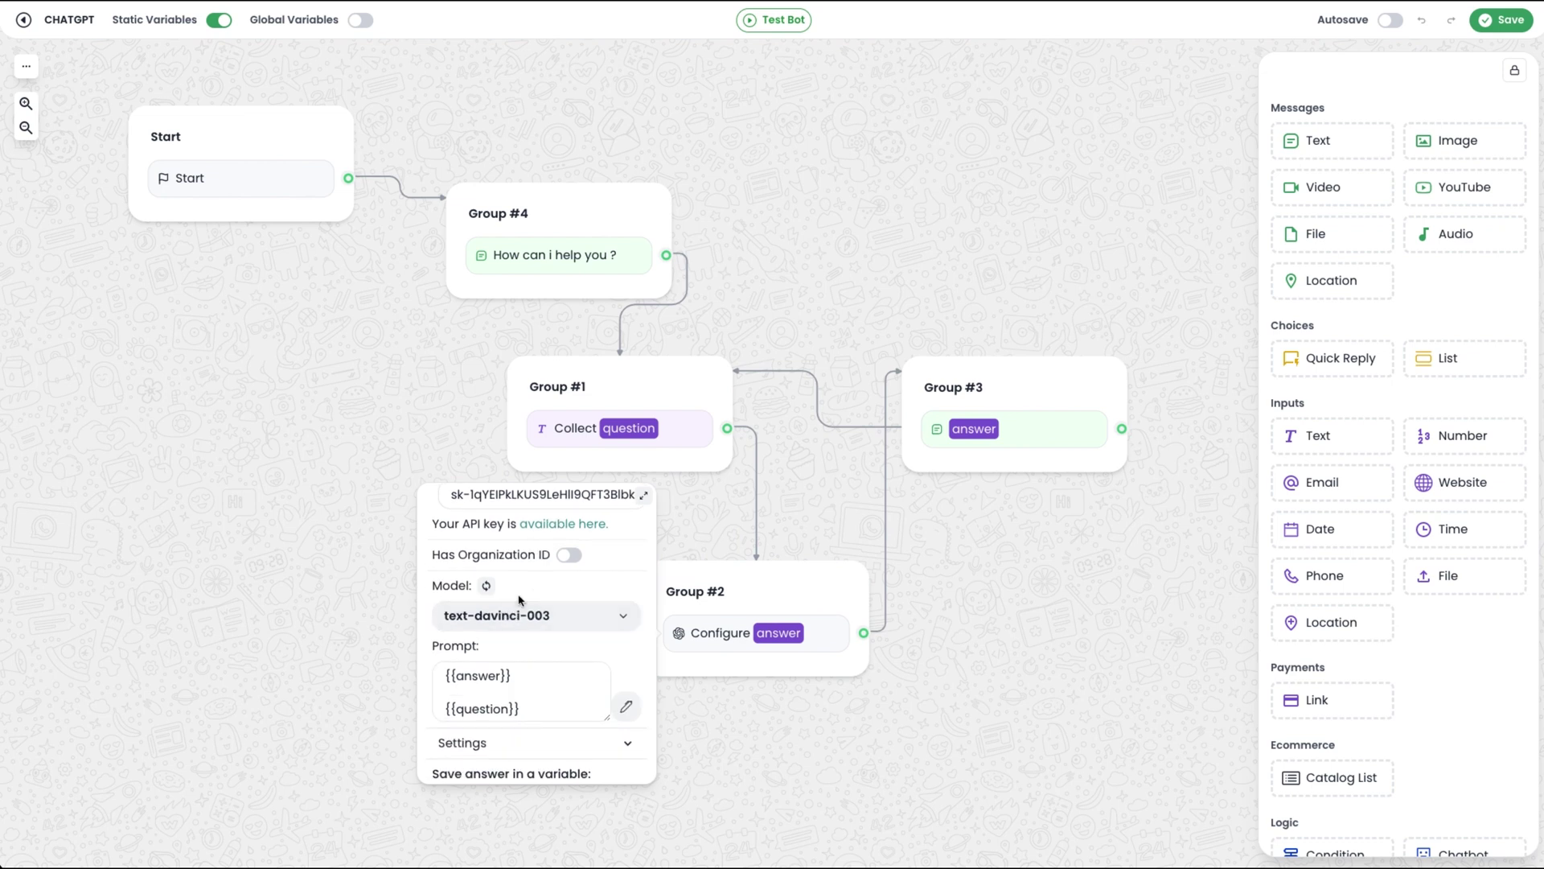
{"action": "left_click", "coordinate": [486, 589]}
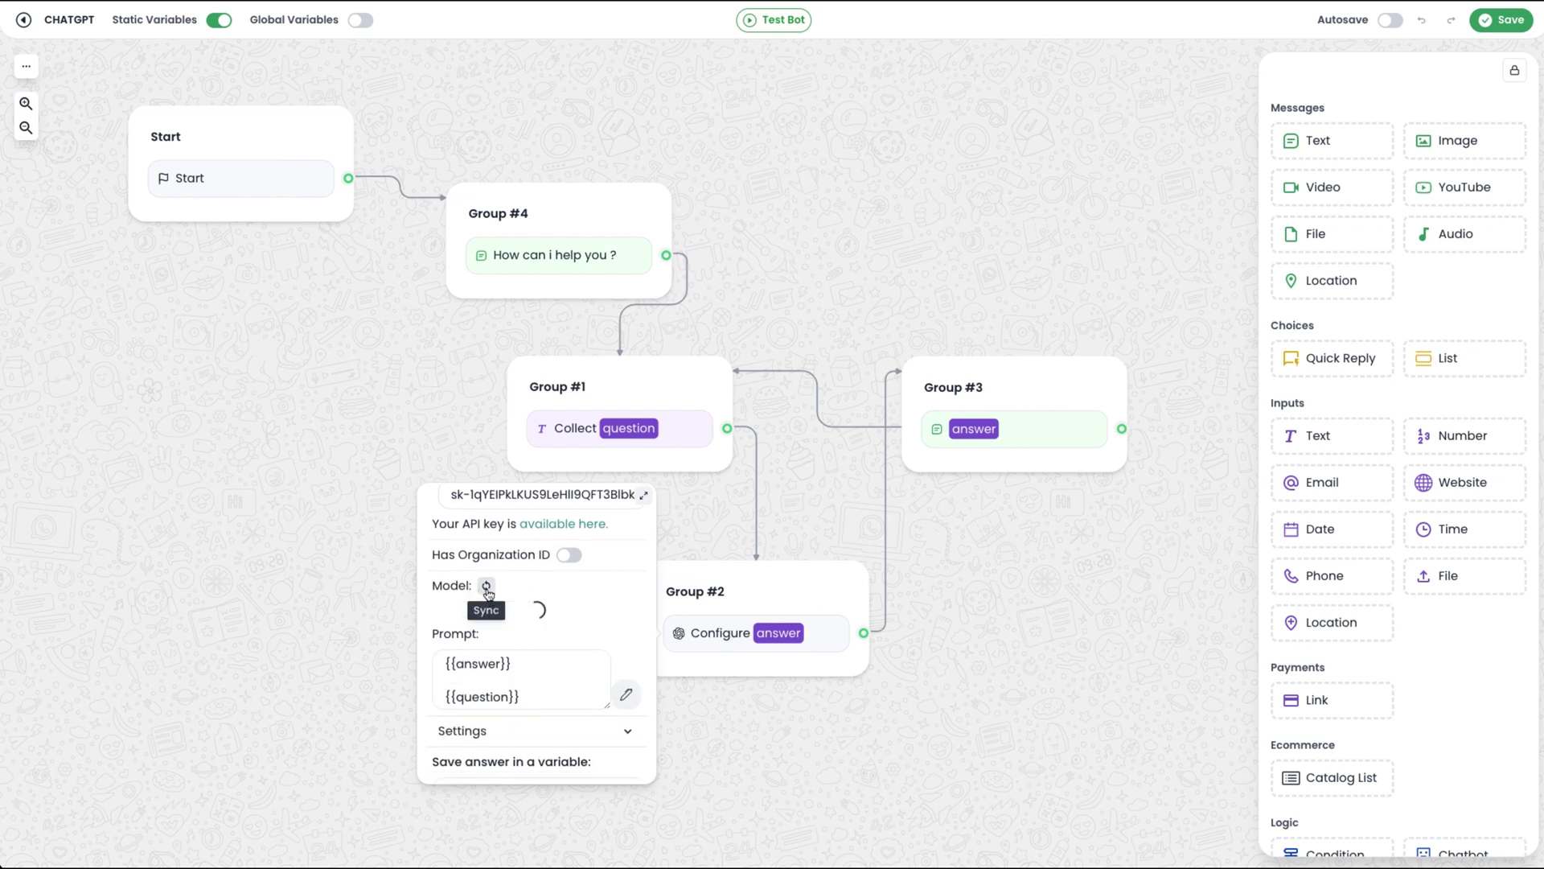
{"action": "left_click", "coordinate": [569, 618]}
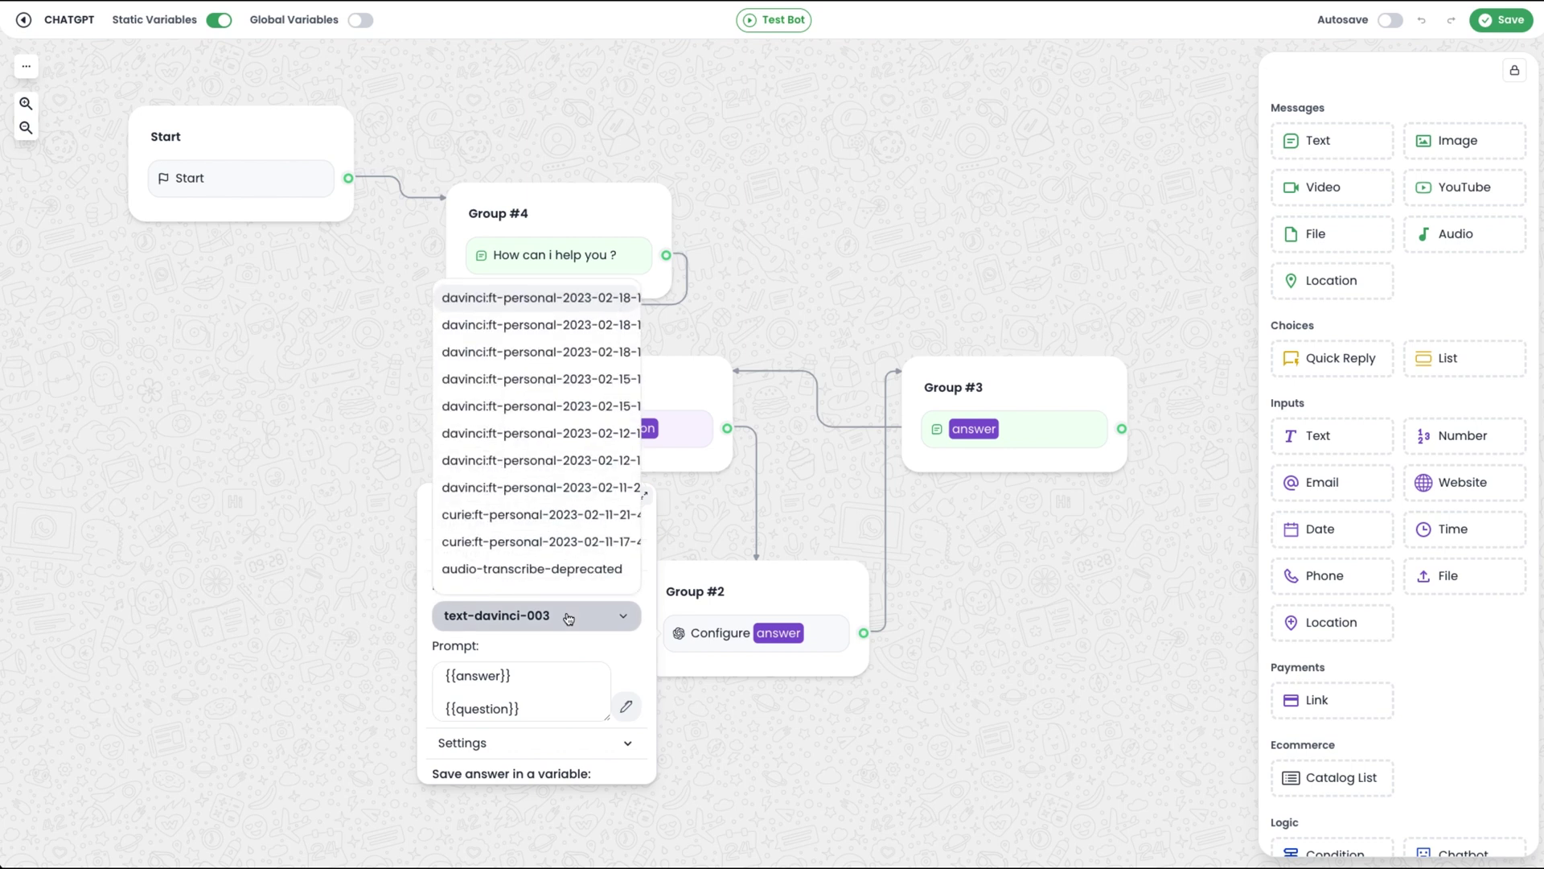
{"action": "left_click", "coordinate": [567, 302]}
Step: Remove {{answer}} from the OpenAI block's prompt, keeping only {{question}}, and save the flow
{"action": "scroll", "coordinate": [511, 689], "scroll_direction": "down", "scroll_amount": 1}
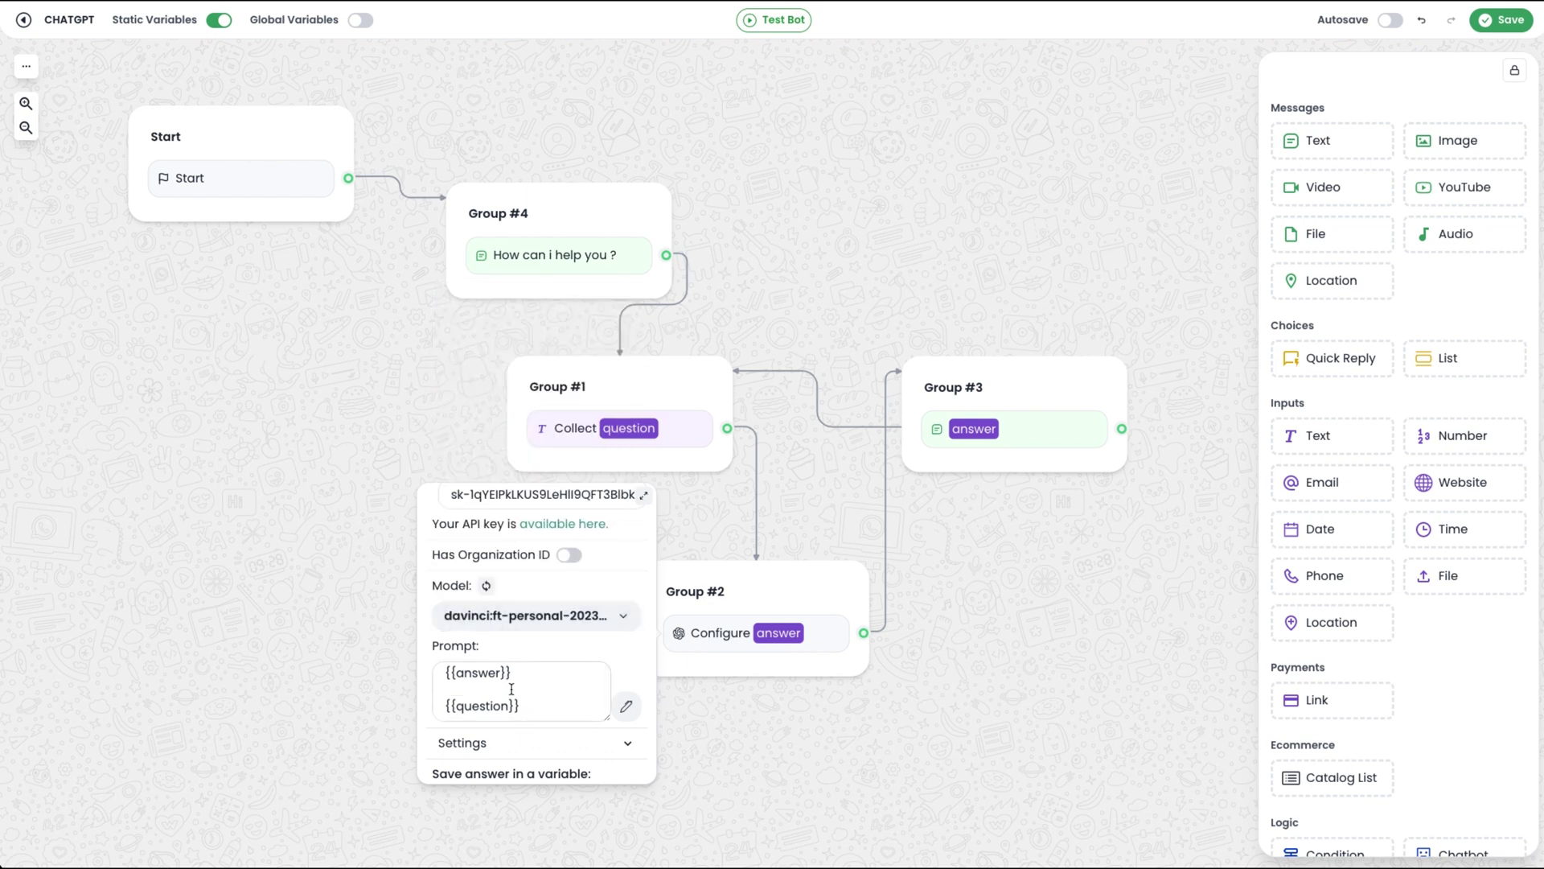
{"action": "left_click_drag", "start_coordinate": [443, 706], "coordinate": [444, 670]}
{"action": "key", "text": "BackSpace"}
{"action": "scroll", "coordinate": [499, 703], "scroll_direction": "down", "scroll_amount": 1}
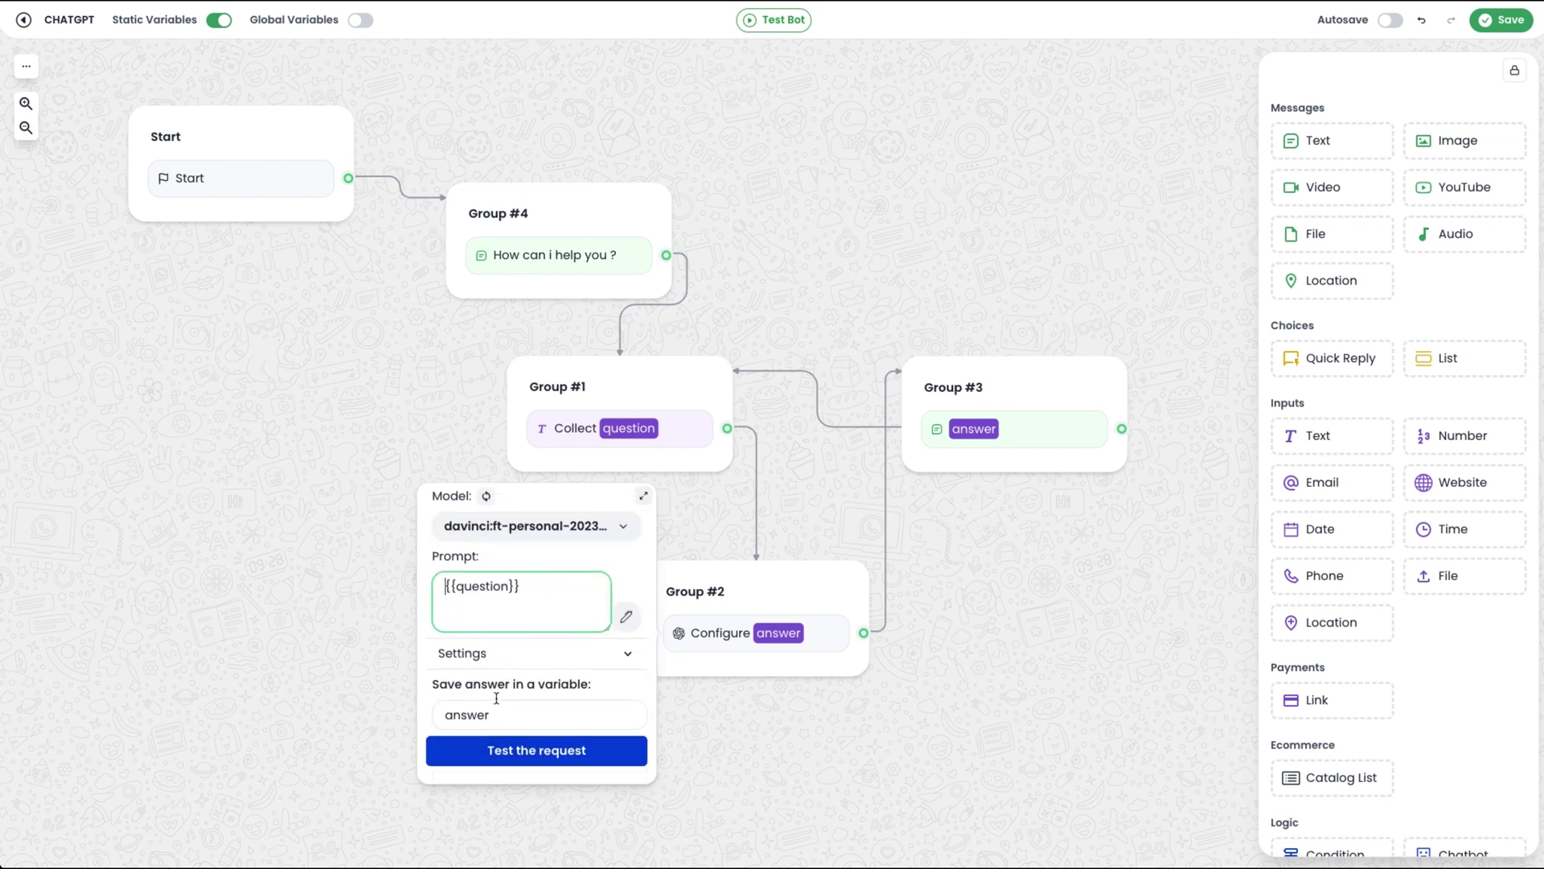
{"action": "left_click", "coordinate": [967, 623]}
{"action": "left_click", "coordinate": [1502, 20]}
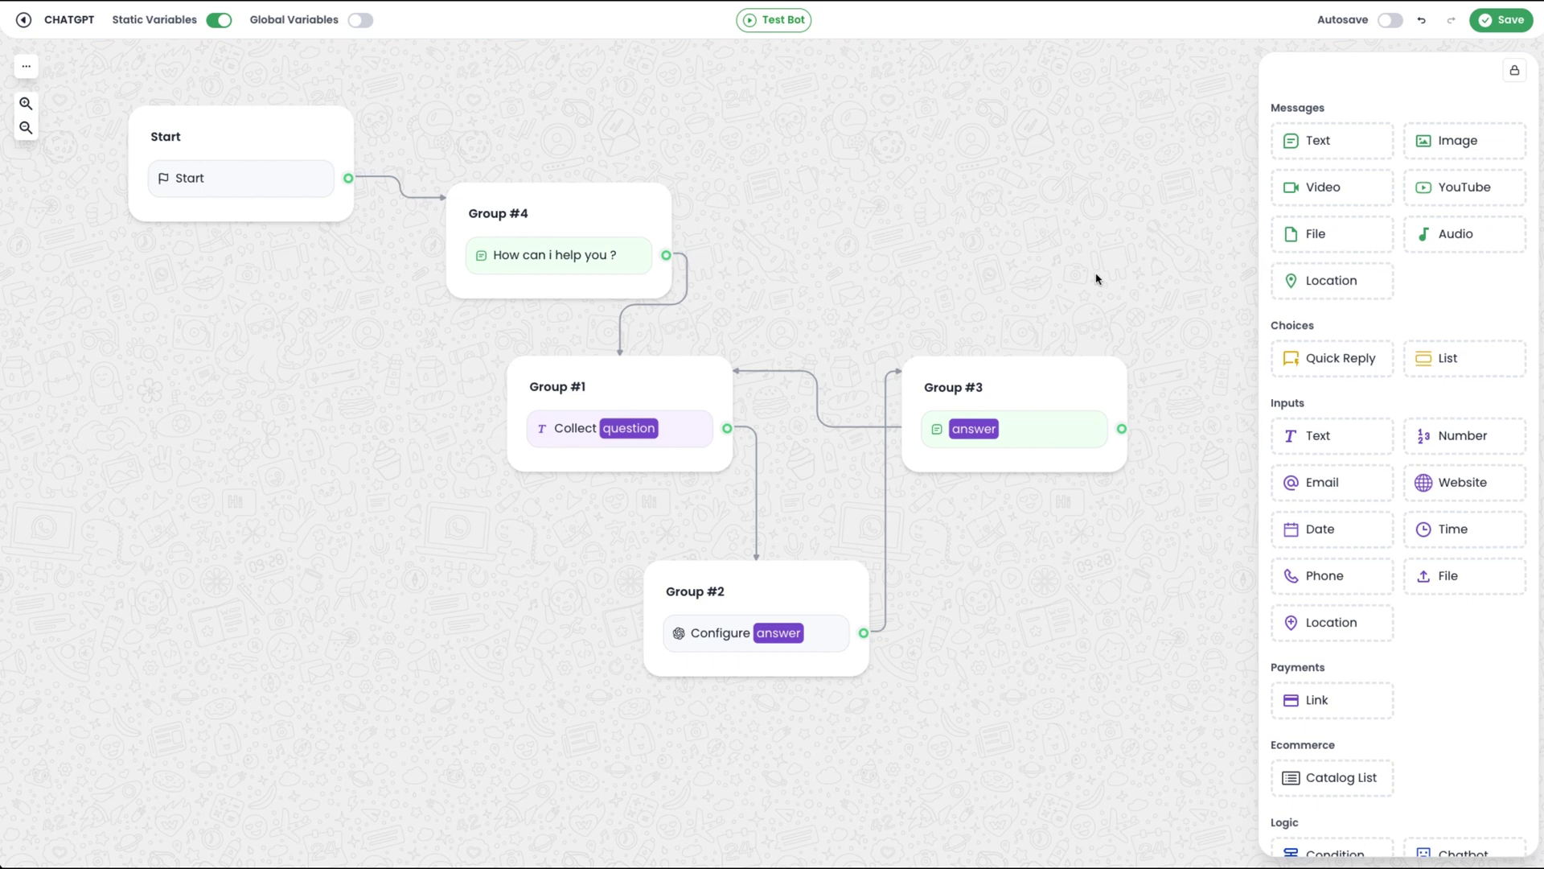
Step: Start testing the bot and send "hi" in the Libromi Chatbot chat
{"action": "left_click", "coordinate": [774, 19]}
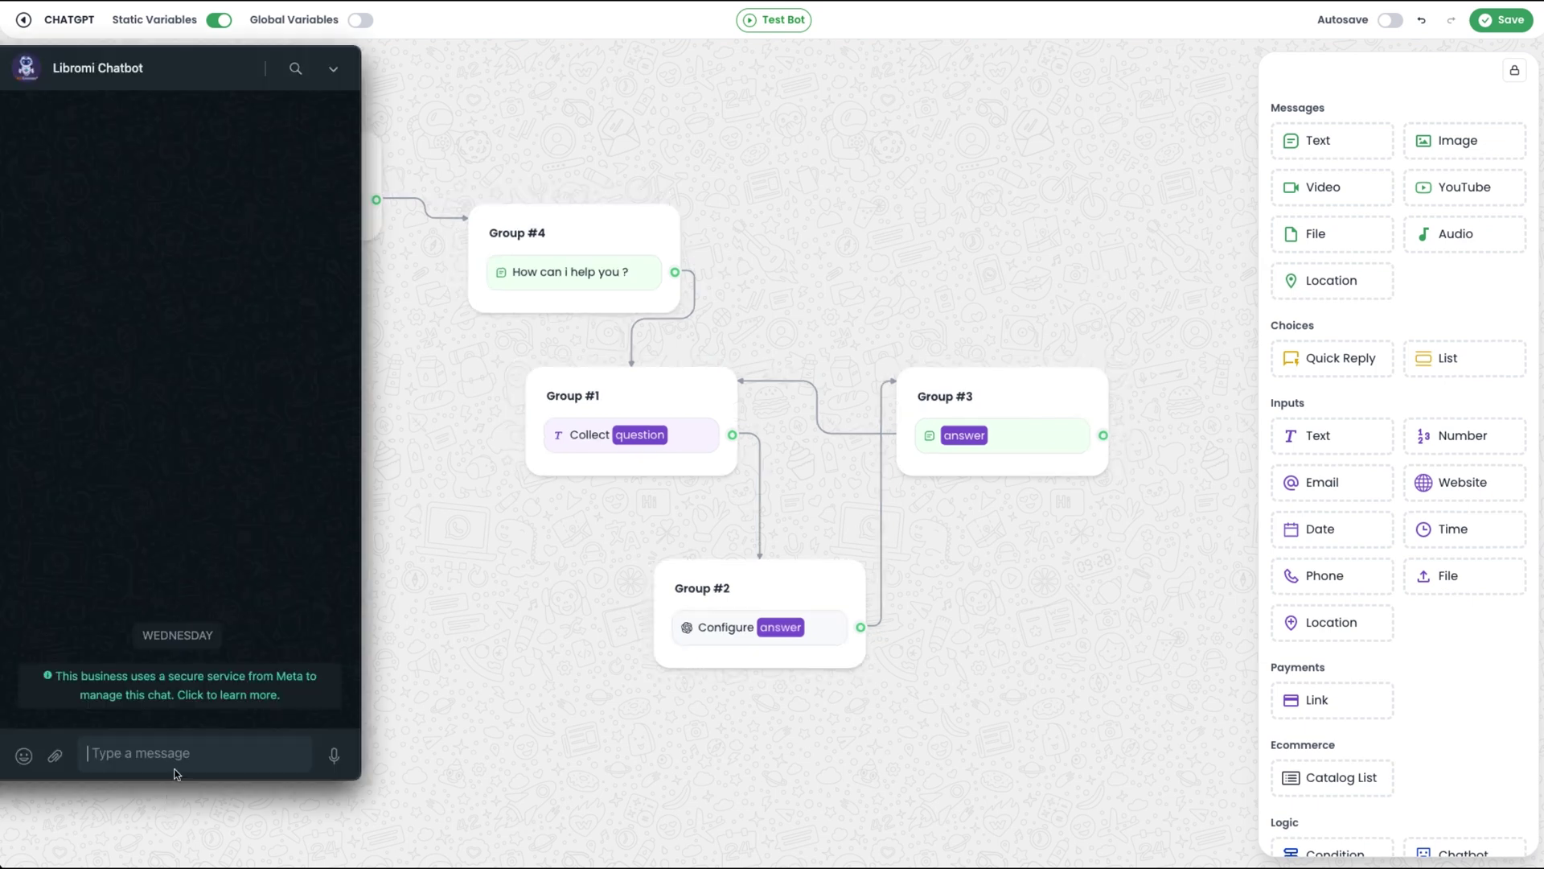
{"action": "left_click", "coordinate": [191, 746]}
{"action": "type", "text": "hi"}
{"action": "key", "text": "Return"}
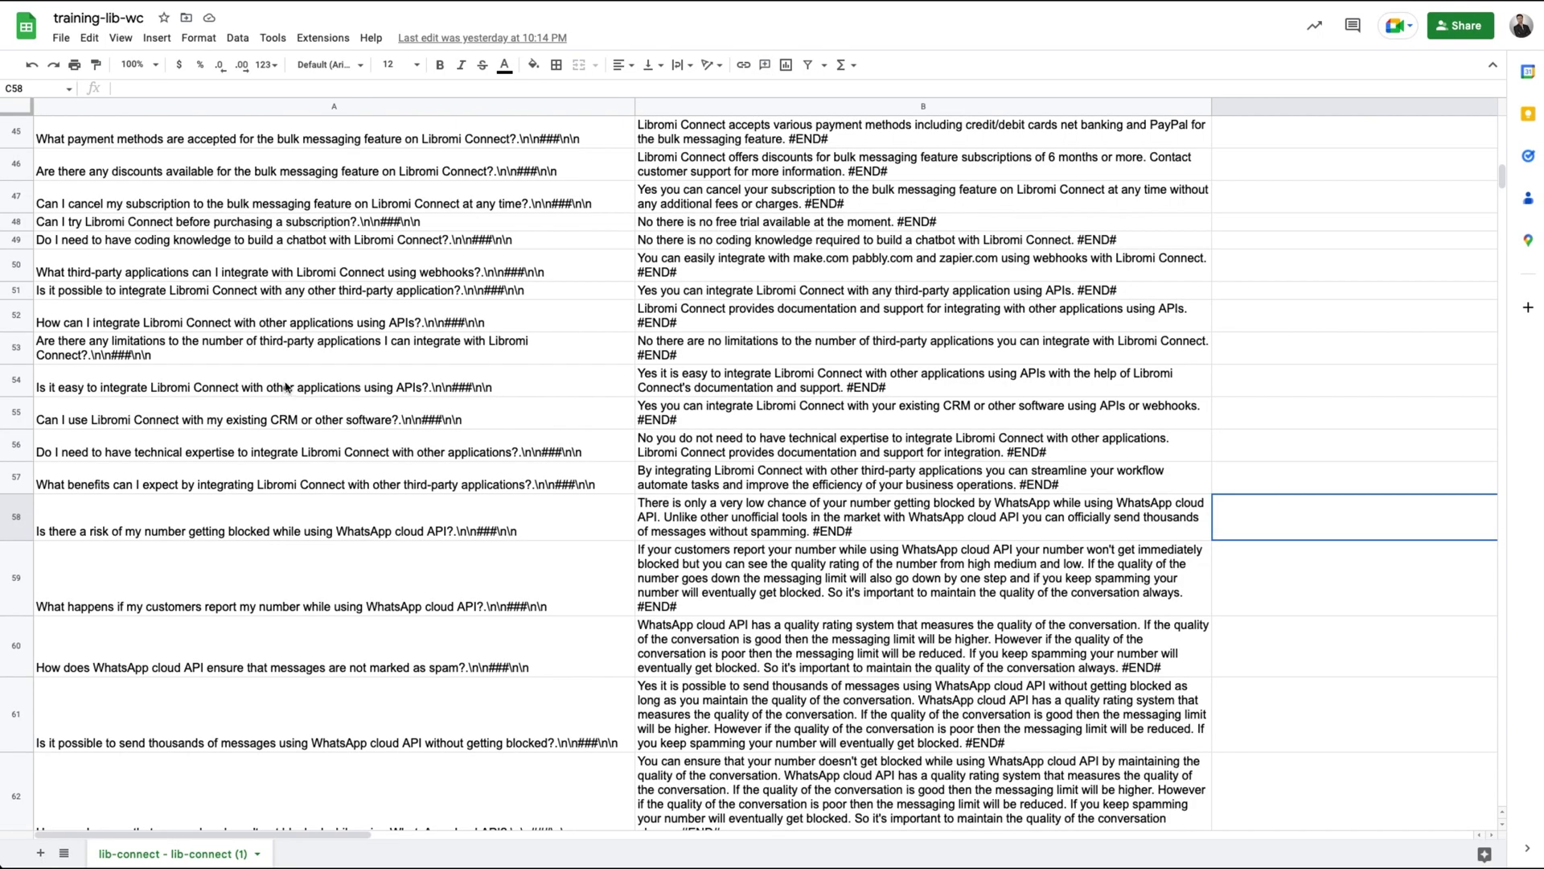
Step: Copy the question "Can I use Libromi Connect with my existing CRM or other software?" from cell A55 and send it in the Libromi Chatbot chat
{"action": "left_click", "coordinate": [105, 425]}
{"action": "double_click", "coordinate": [104, 425]}
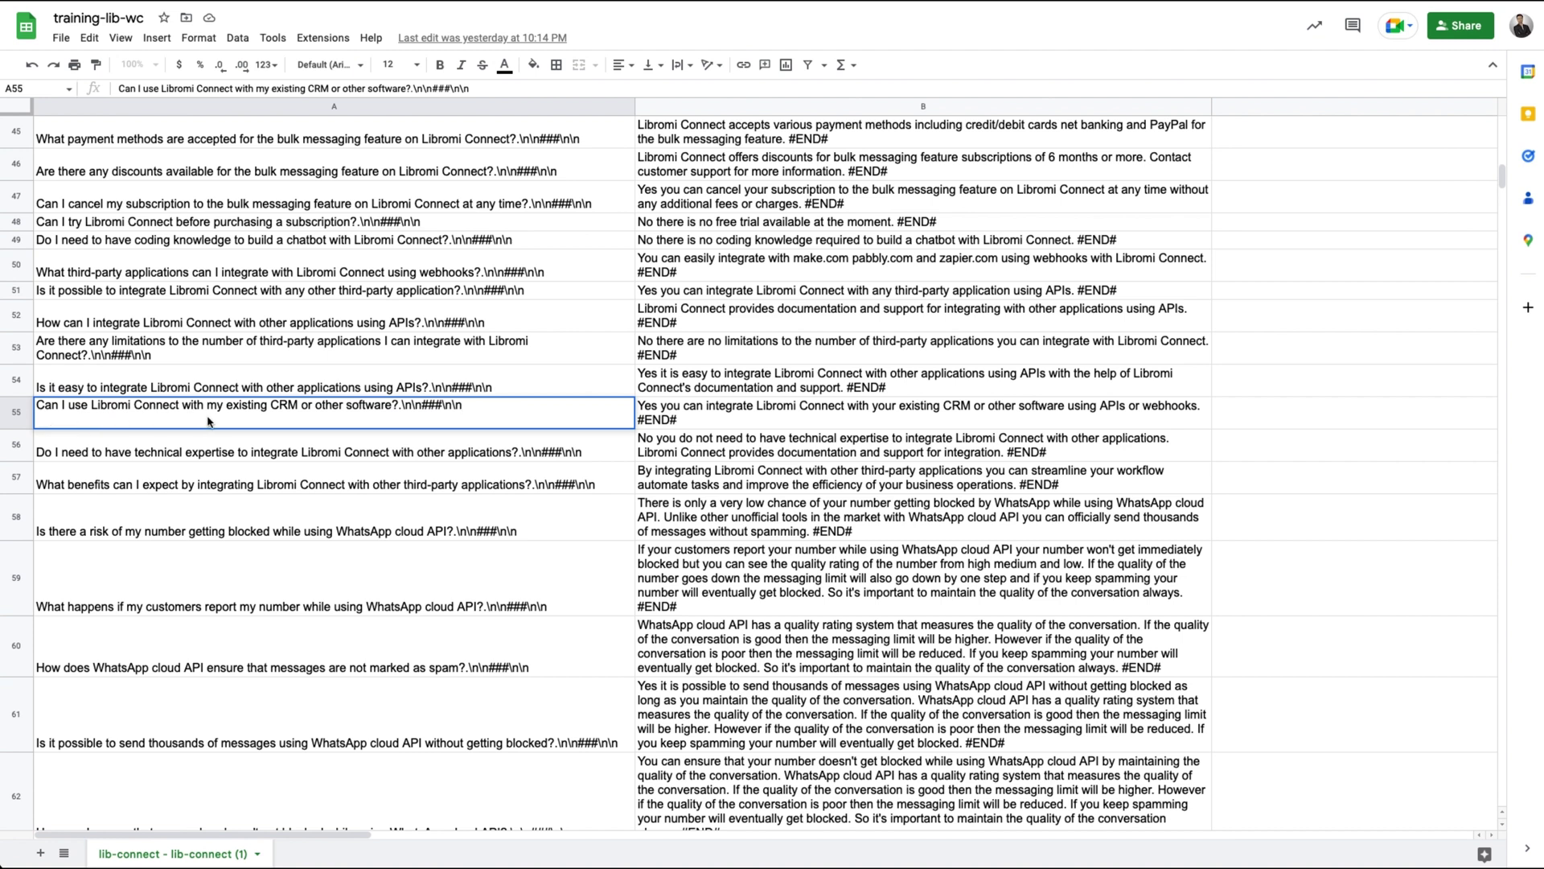
{"action": "left_click_drag", "start_coordinate": [396, 408], "coordinate": [16, 406]}
{"action": "key", "text": "super+c"}
{"action": "key", "text": "super+Tab"}
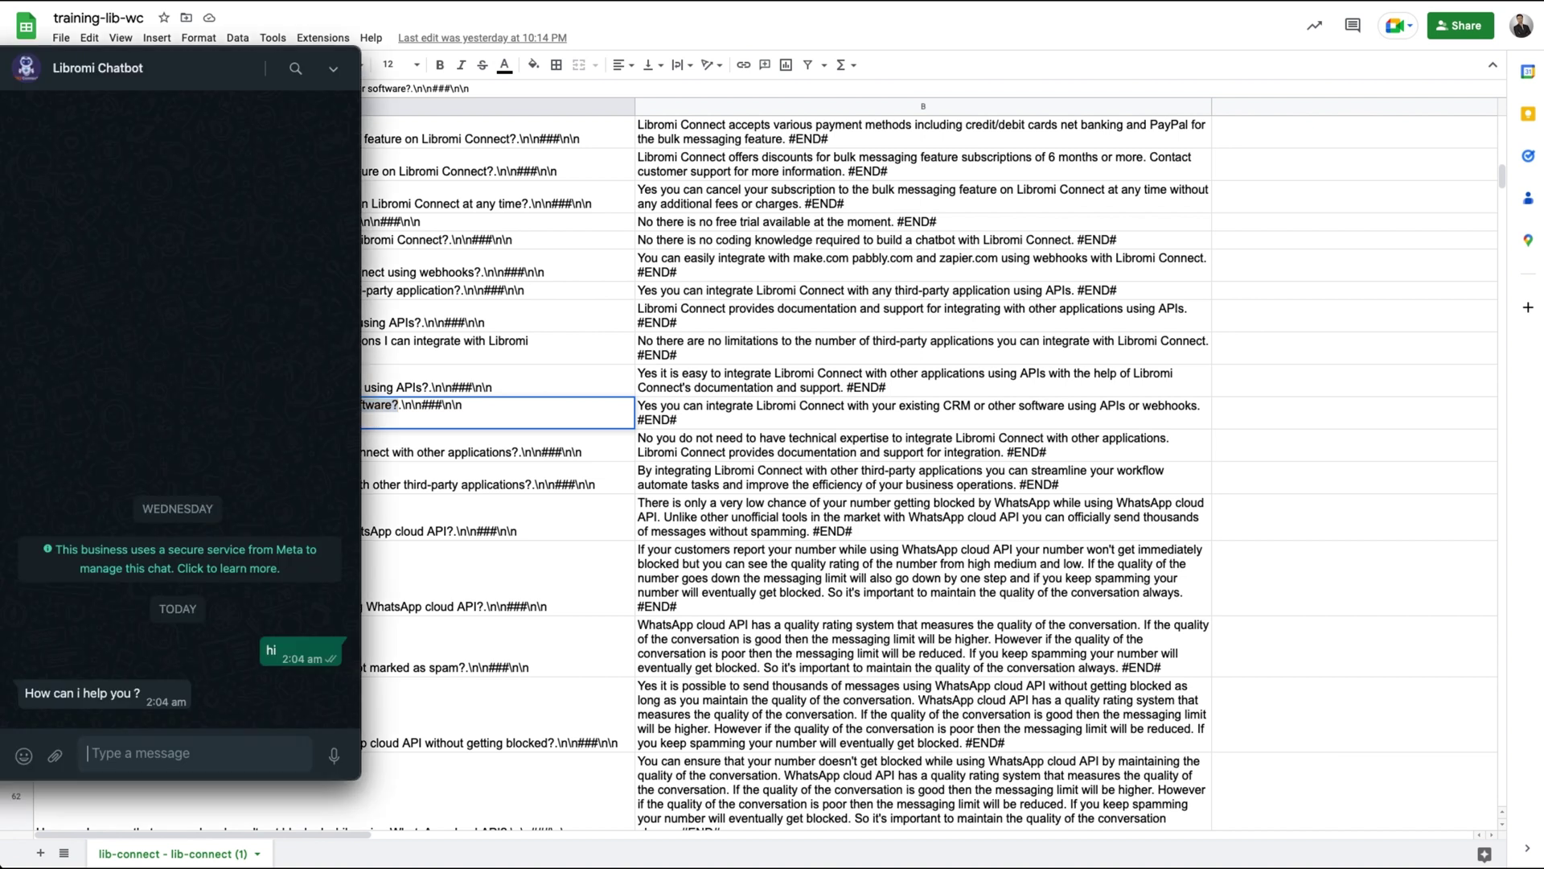
{"action": "left_click", "coordinate": [184, 750]}
{"action": "key", "text": "super+v"}
{"action": "key", "text": "Return"}
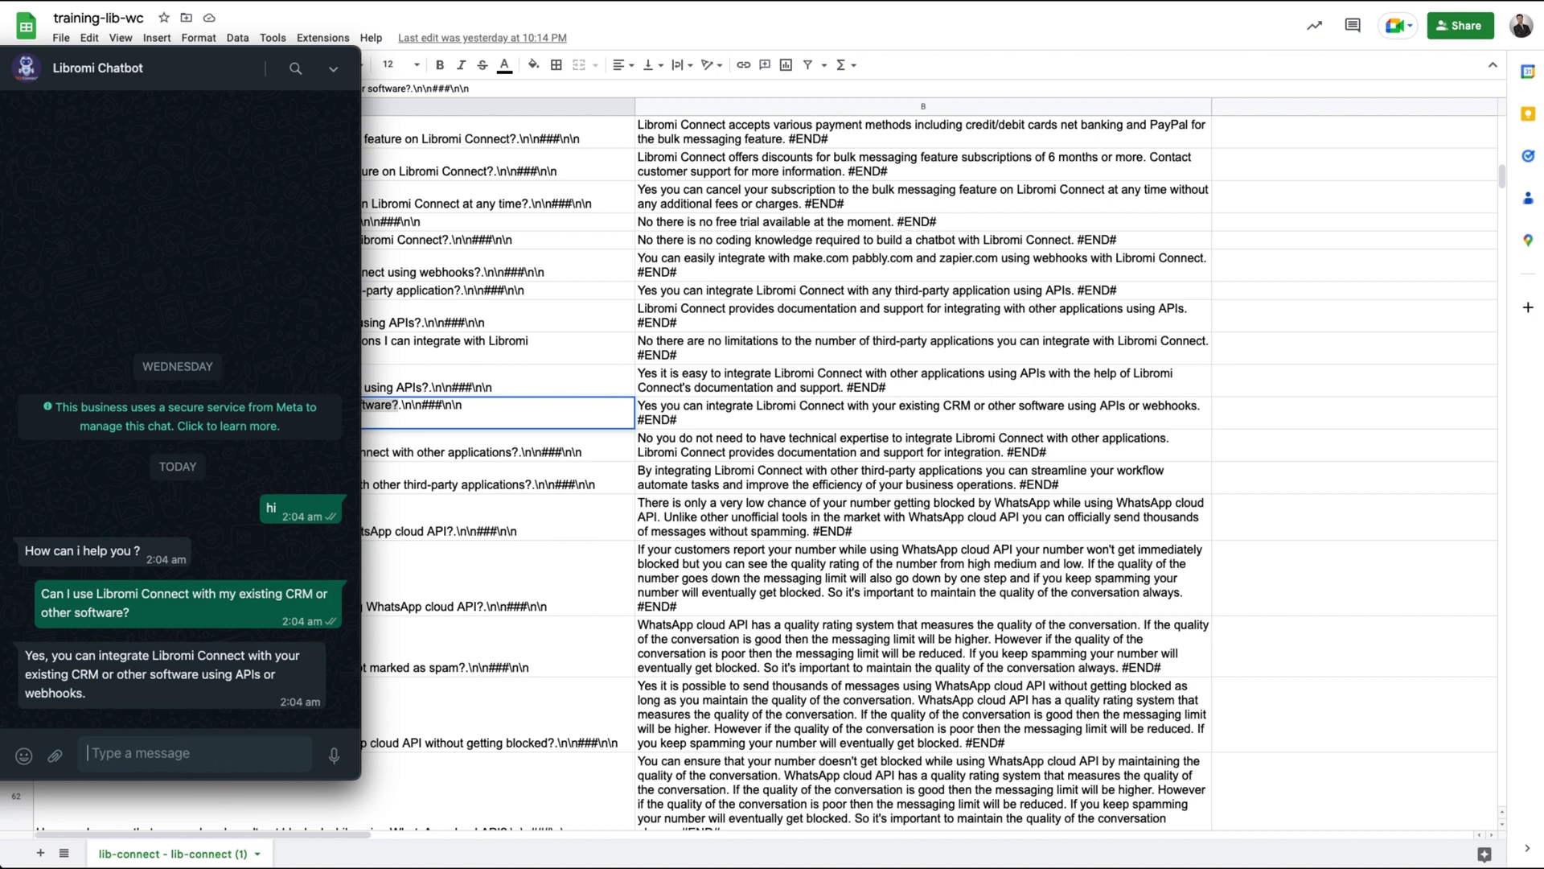
Step: Ask the chatbot the untrained question "can i integrate my ecommerce website with libromi ?"
{"action": "type", "text": "can i integrate my ecommerce website"}
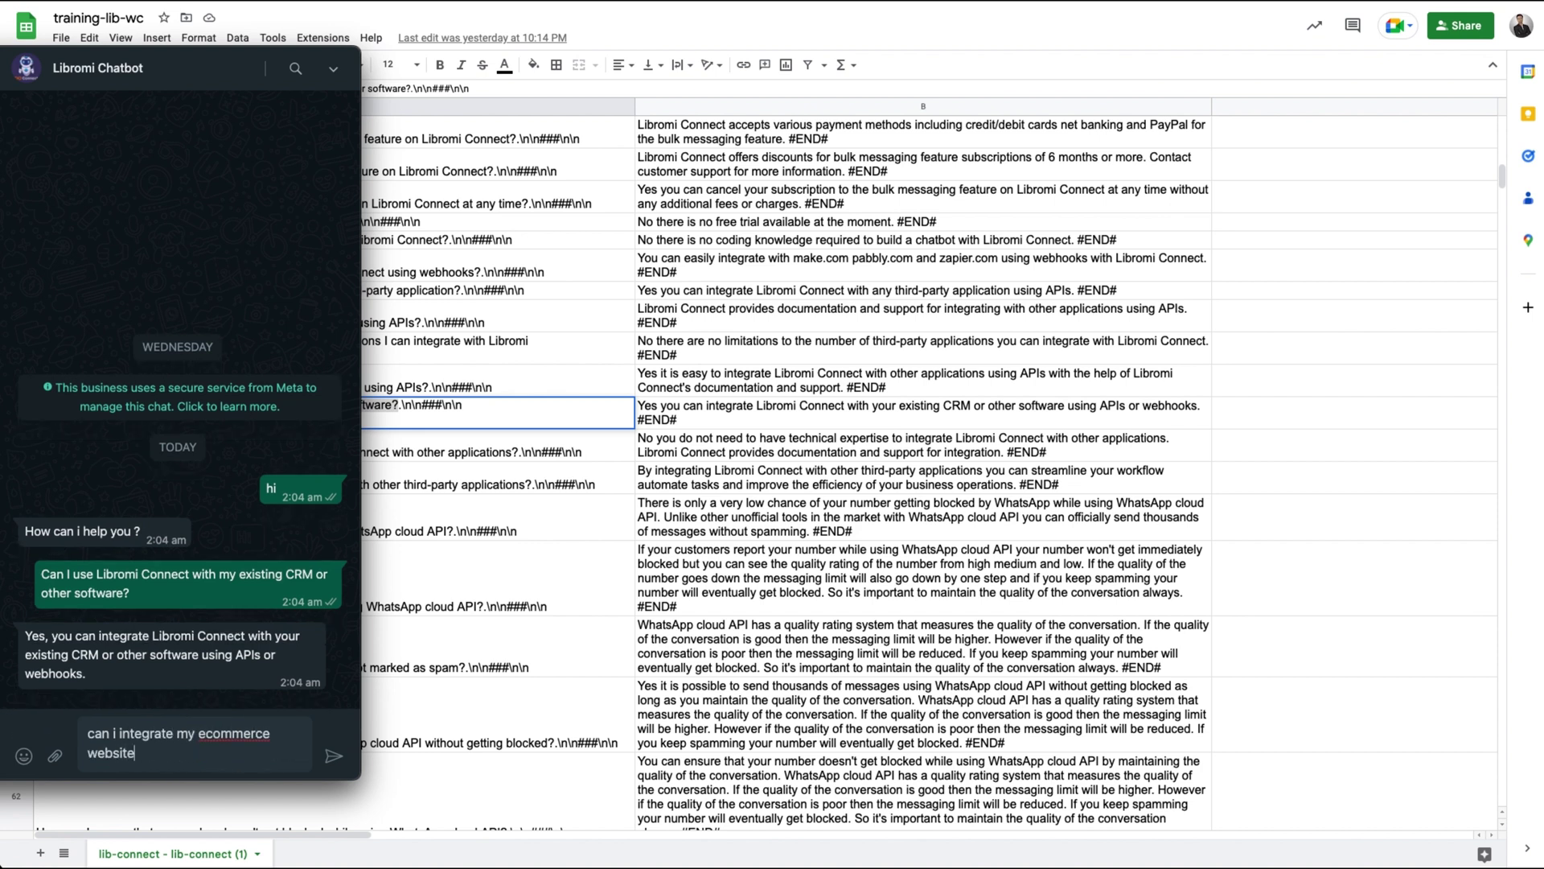
{"action": "type", "text": " with libromi ?"}
{"action": "key", "text": "Return"}
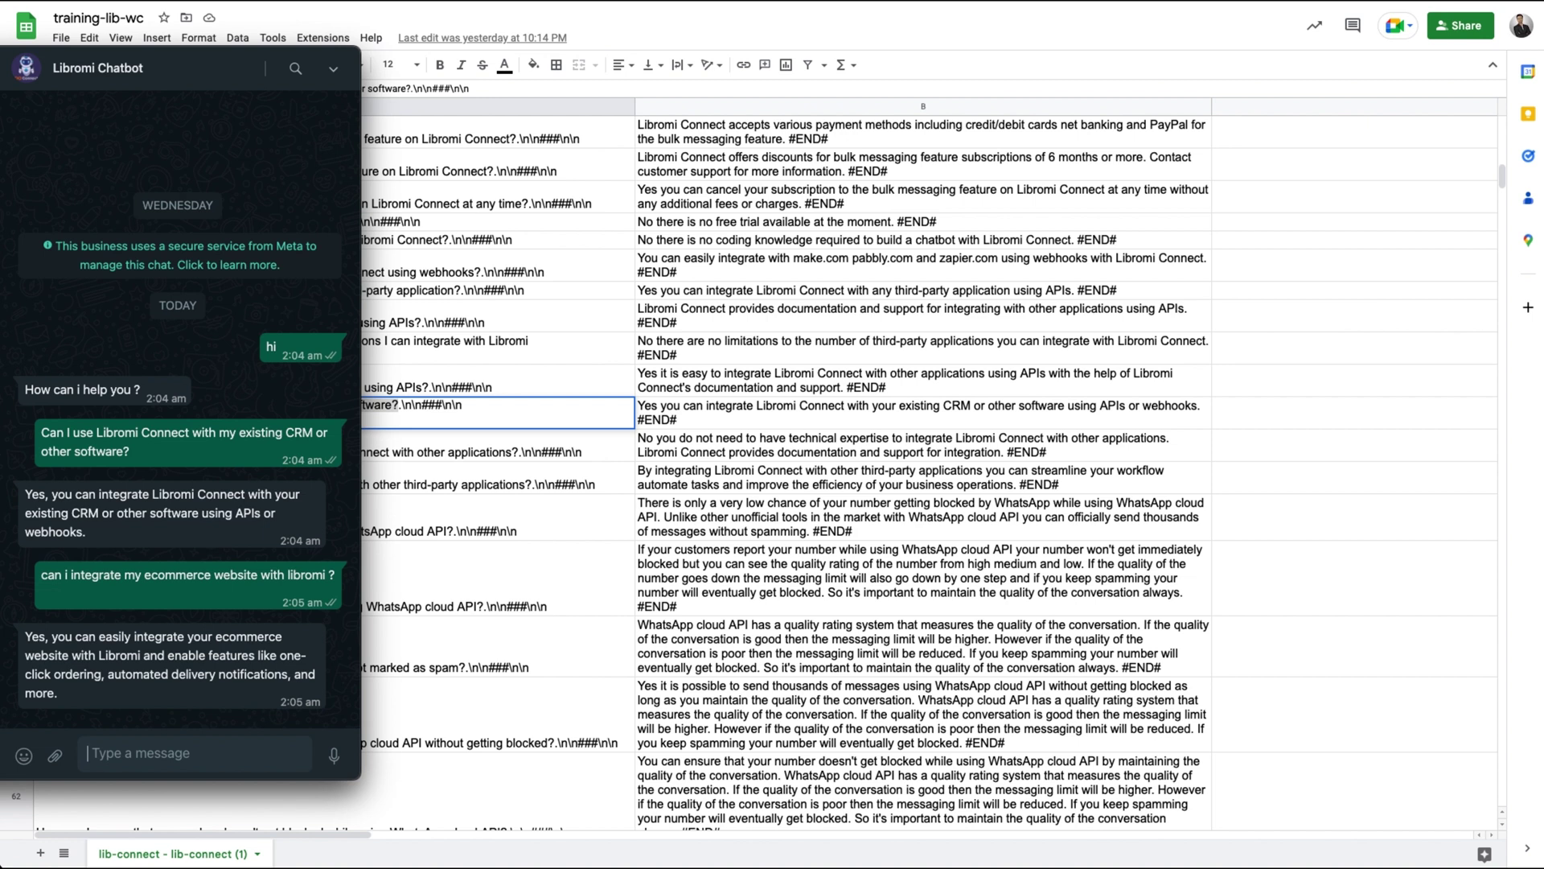
Step: Copy the ecommerce website question and resend it twice to the chatbot to compare its replies
{"action": "triple_click", "coordinate": [223, 576]}
{"action": "key", "text": "ctrl+c"}
{"action": "left_click", "coordinate": [179, 754]}
{"action": "key", "text": "ctrl+v"}
{"action": "key", "text": "Return"}
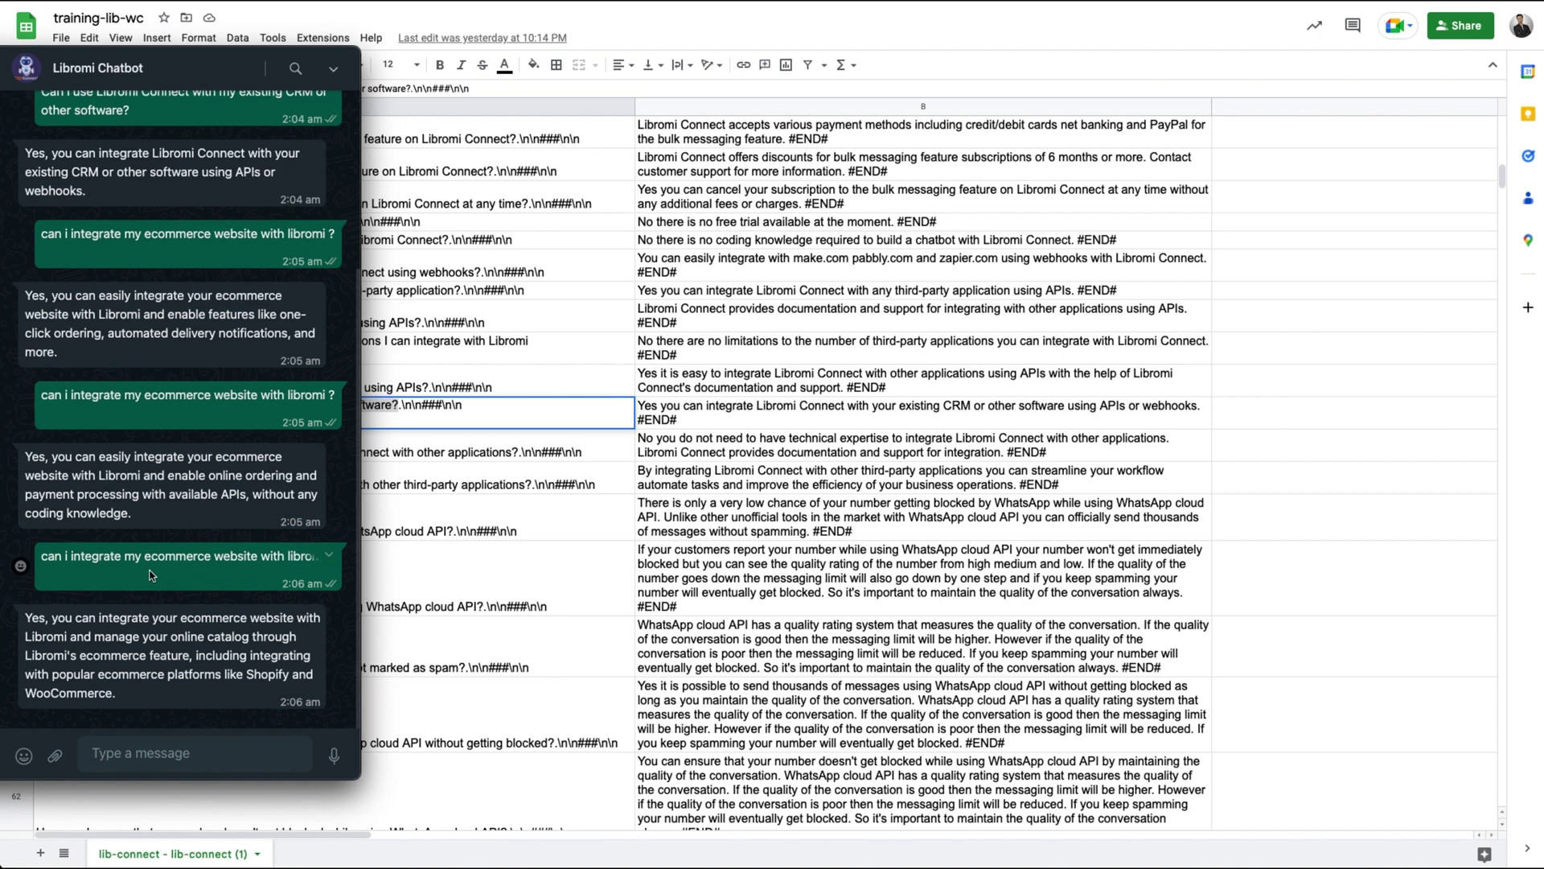
{"action": "scroll", "coordinate": [150, 574], "scroll_direction": "up", "scroll_amount": 3}
{"action": "scroll", "coordinate": [150, 574], "scroll_direction": "down", "scroll_amount": 3}
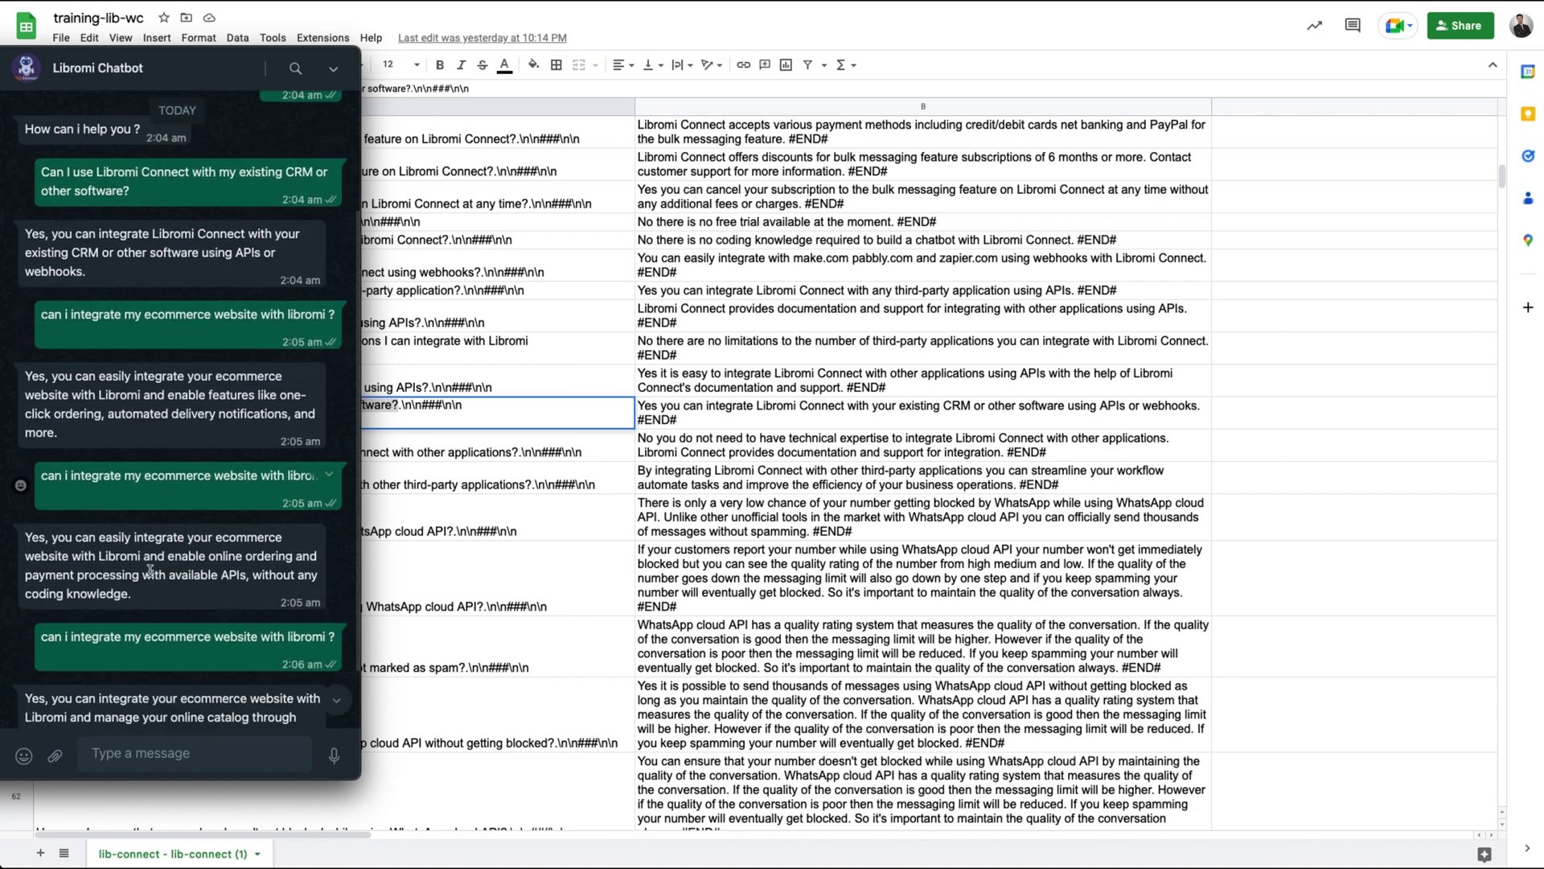